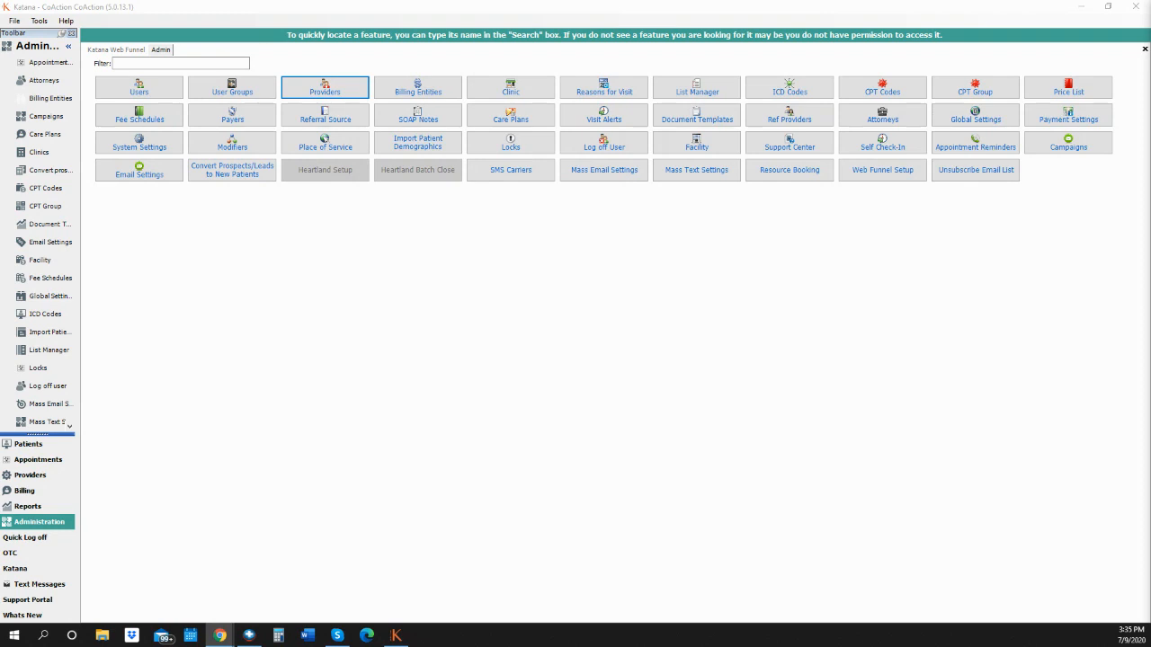
# Open the Administration area showing the Users, Providers and Clinic setup buttons.
pyautogui.click(36, 522)
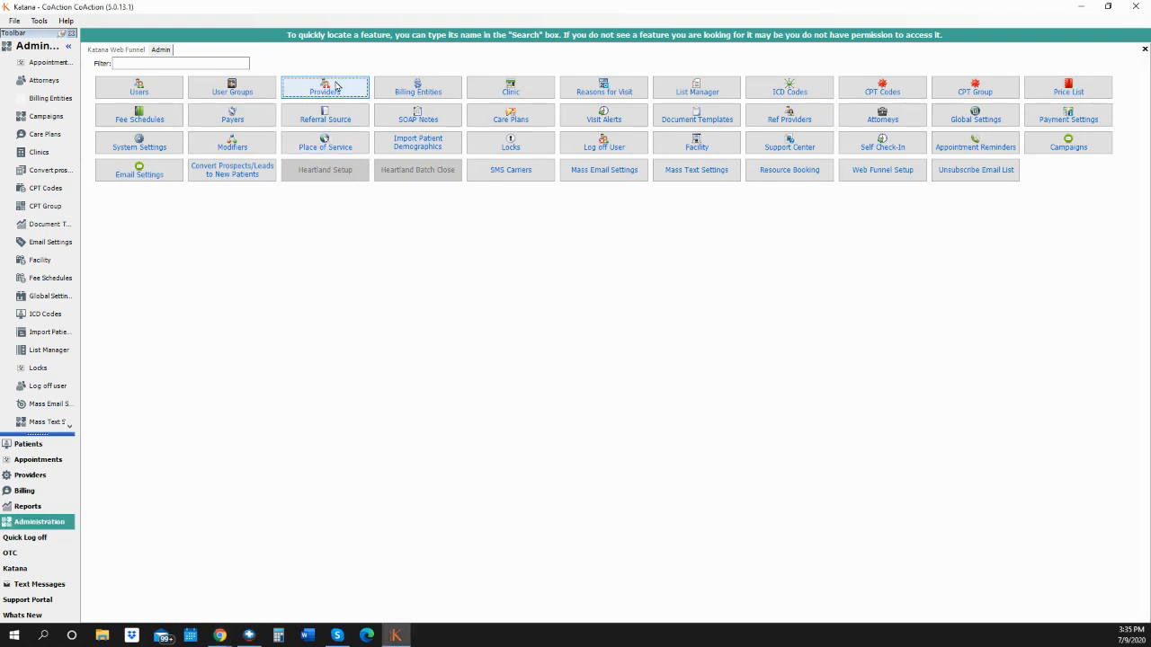
# Open Dr. Katana's Edit Provider dialog on the Calendar Sync Google Calendar settings.
pyautogui.click(335, 85)
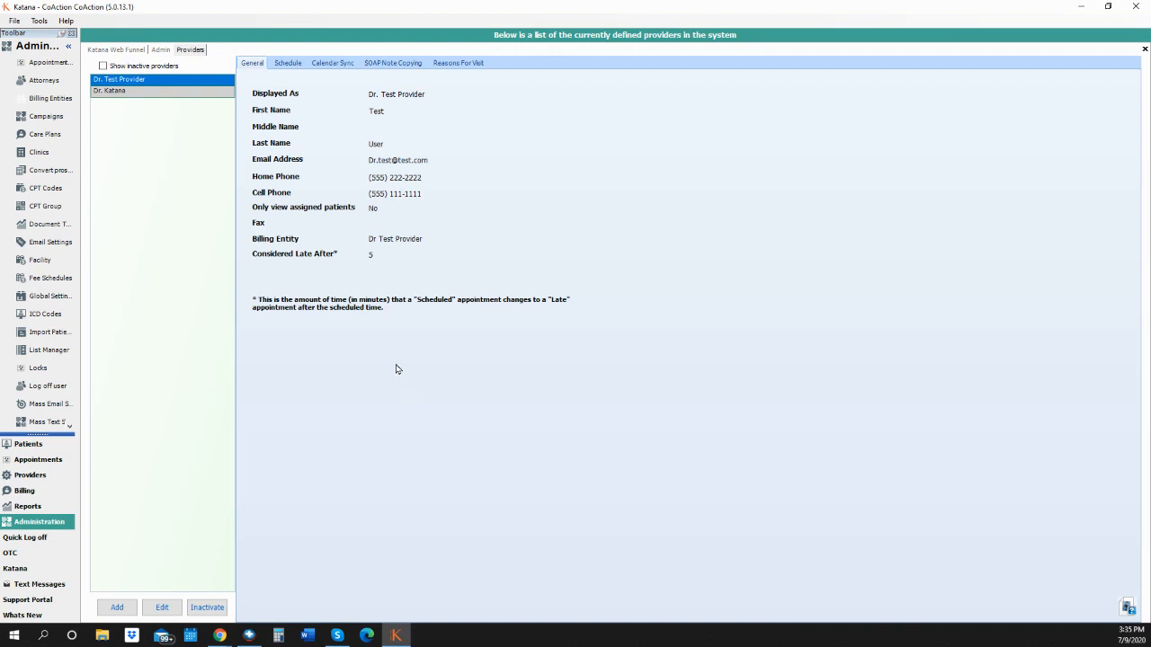
pyautogui.click(162, 91)
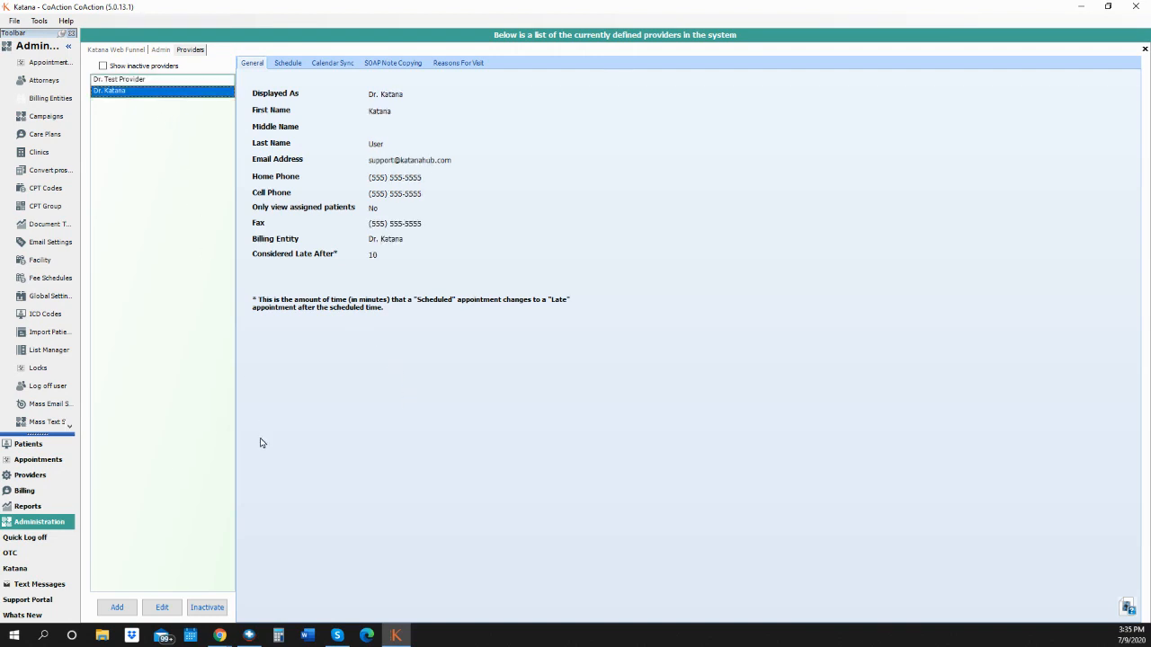
pyautogui.click(162, 607)
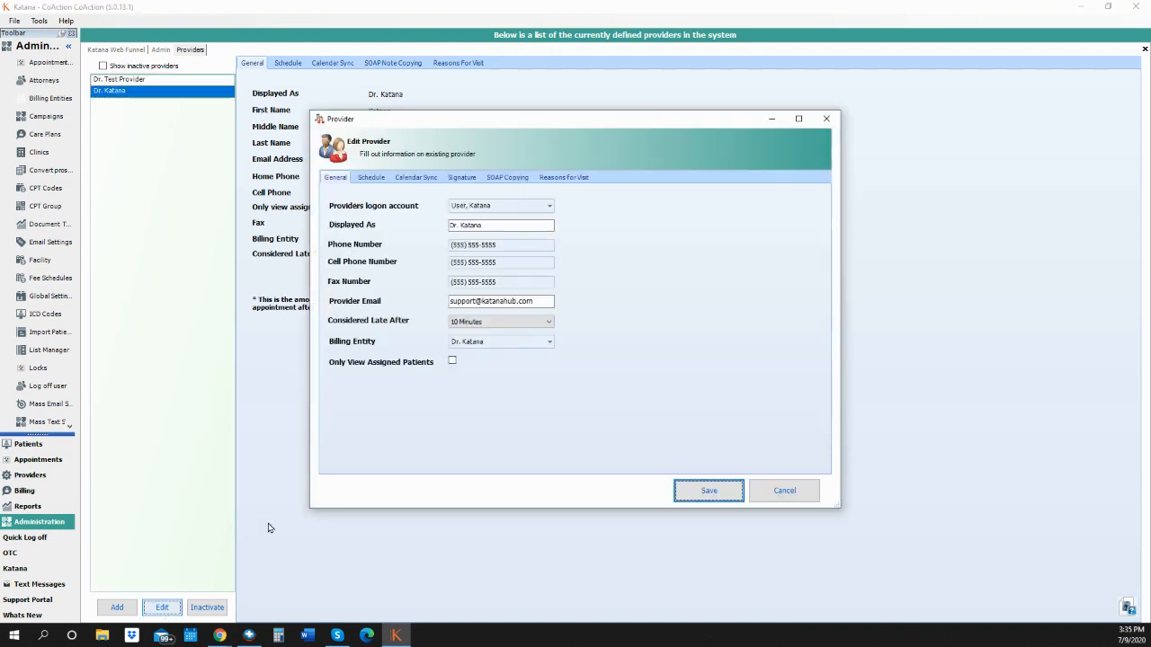
pyautogui.click(410, 179)
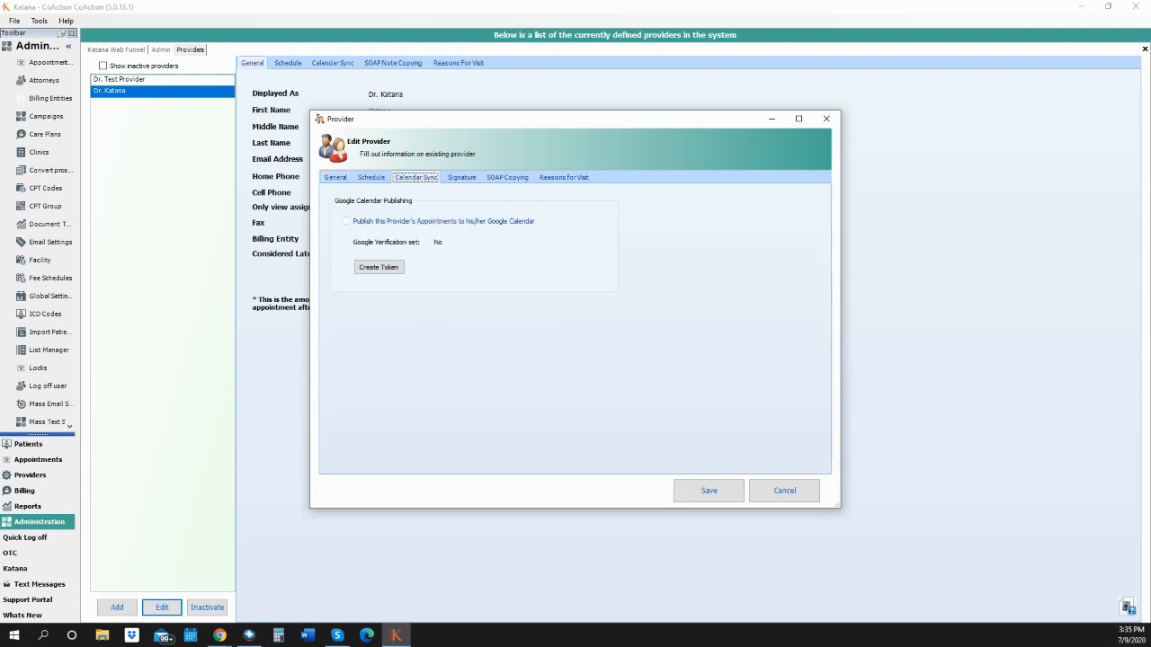
pyautogui.hotkey('alt', 'Tab')
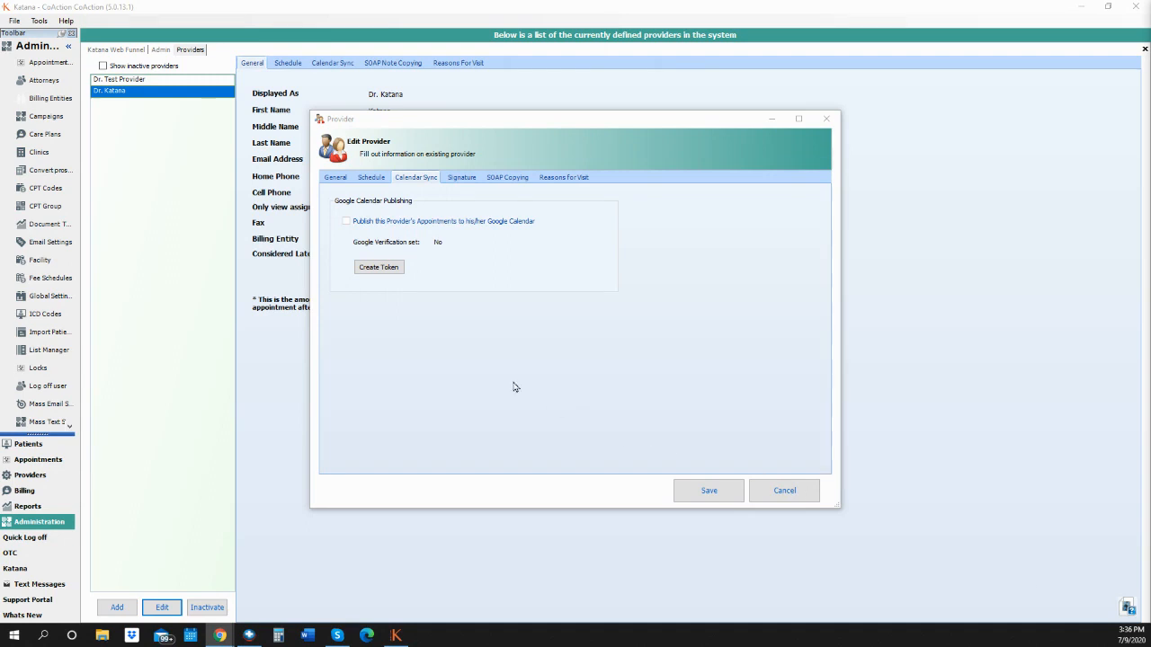
# Create a Google Calendar token by signing in with the support account and allowing VitaLogics access.
pyautogui.click(377, 267)
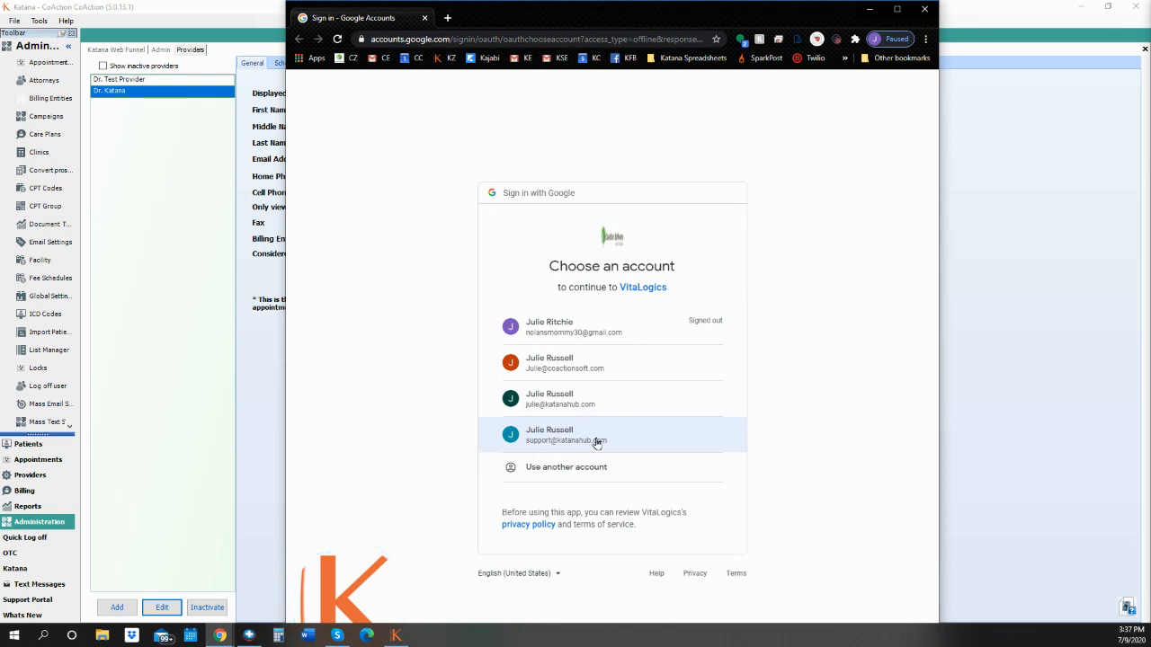
pyautogui.click(596, 442)
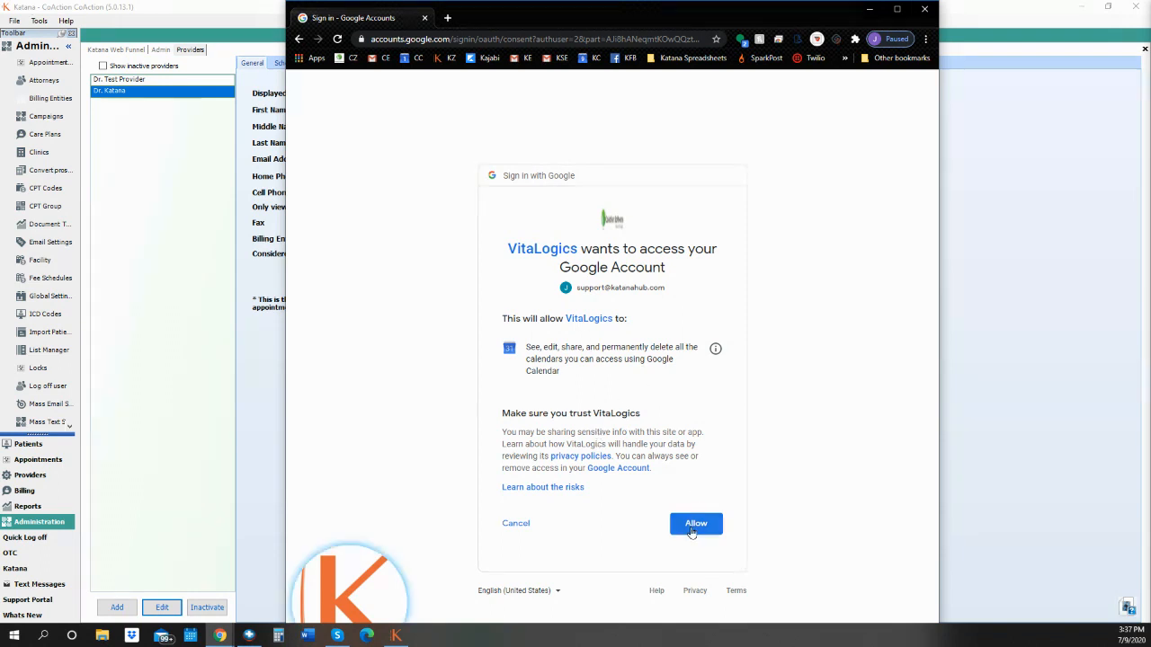
pyautogui.click(692, 526)
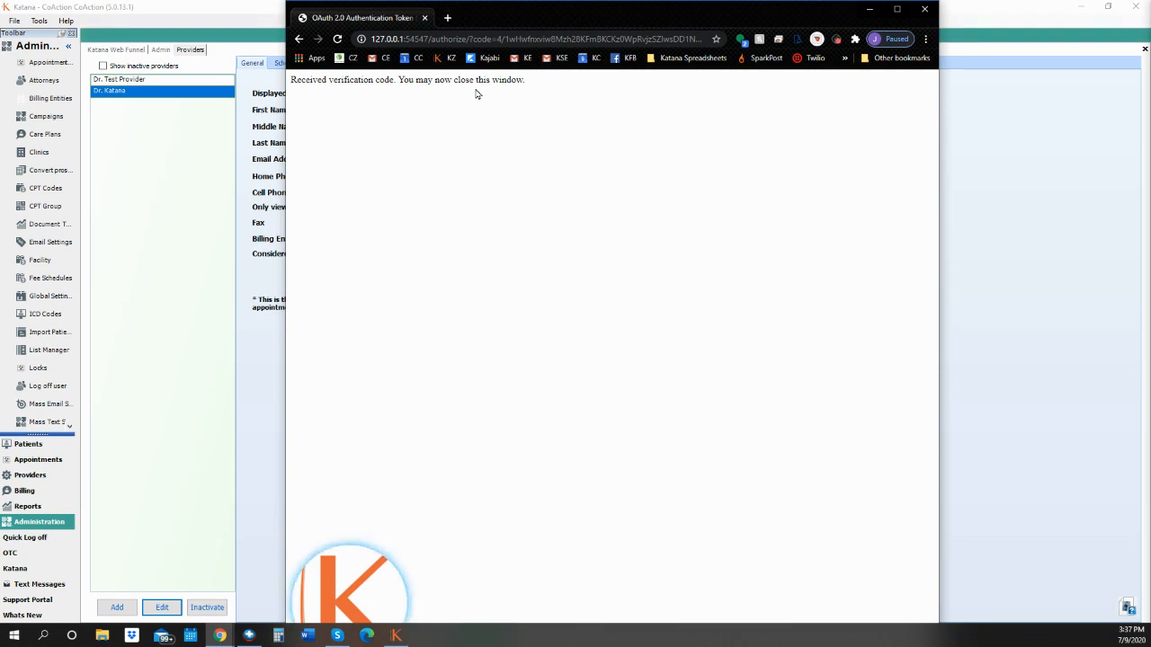
pyautogui.click(927, 13)
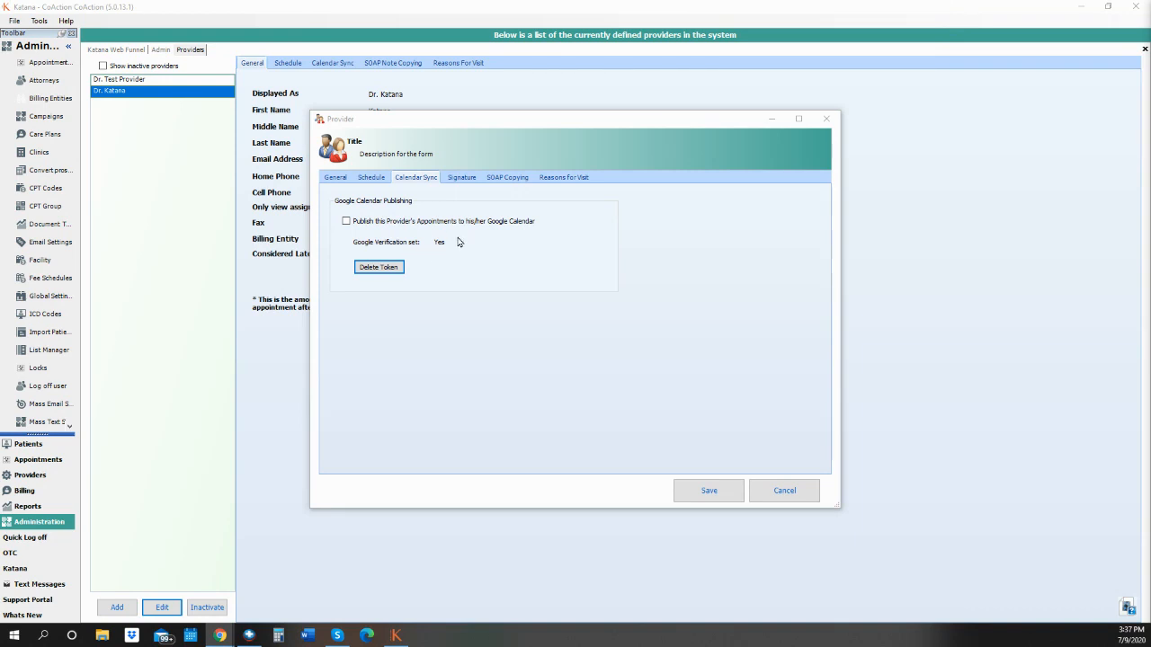
# Enable publishing Dr. Katana's appointments to his Google Calendar and save the provider.
pyautogui.click(346, 222)
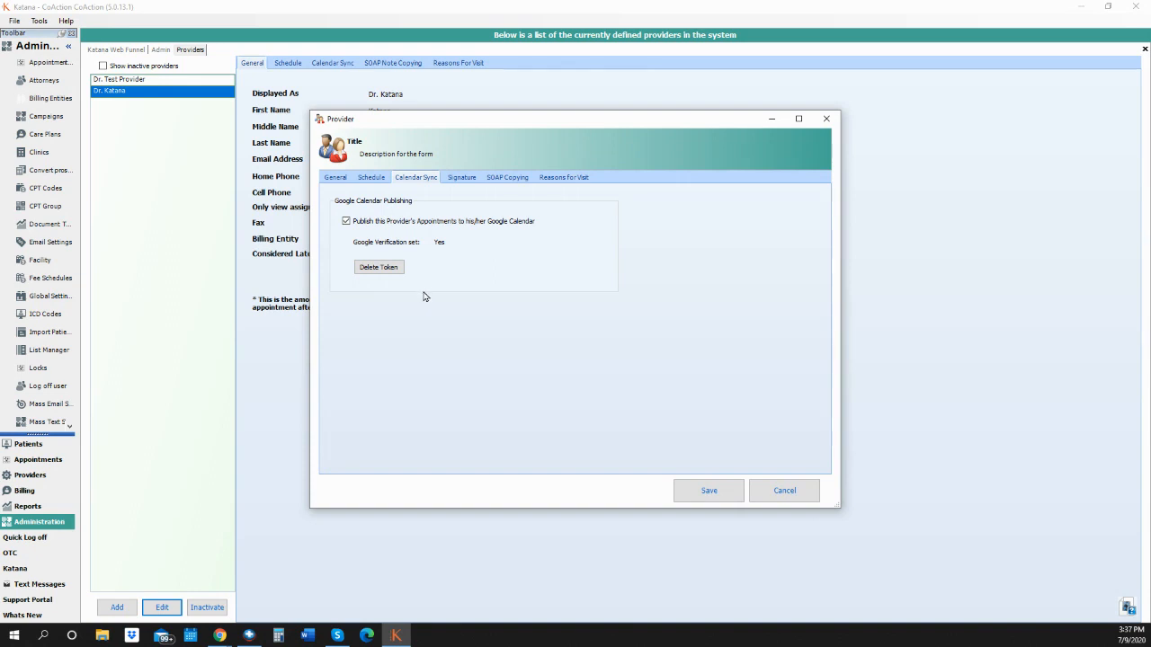
pyautogui.click(699, 495)
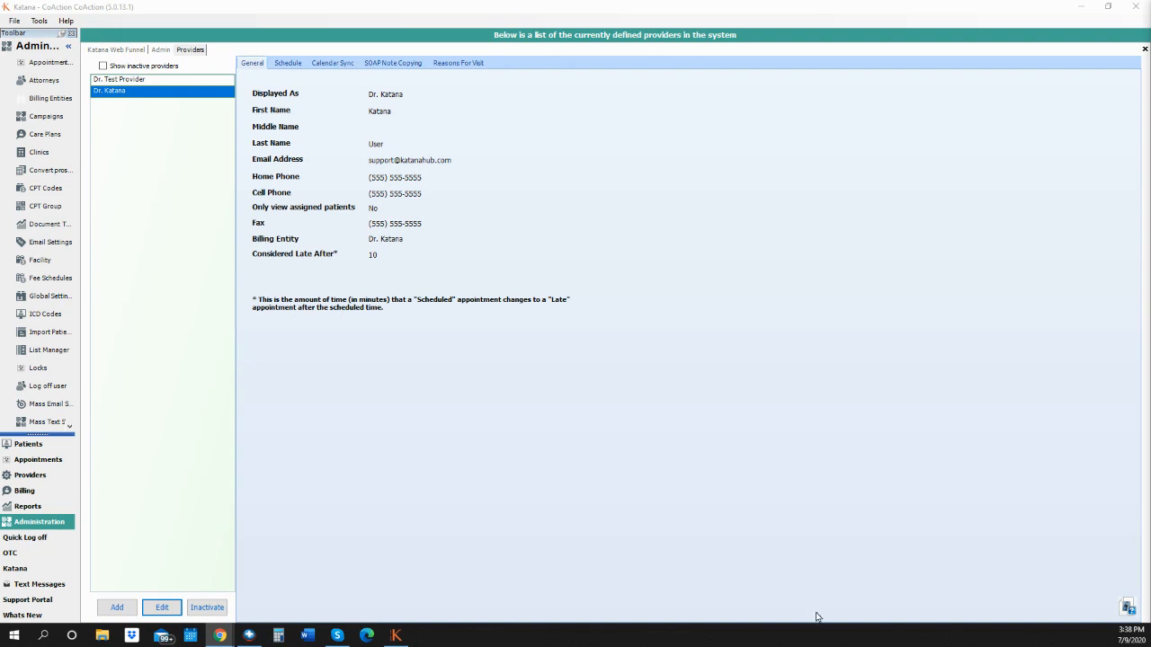
pyautogui.click(101, 636)
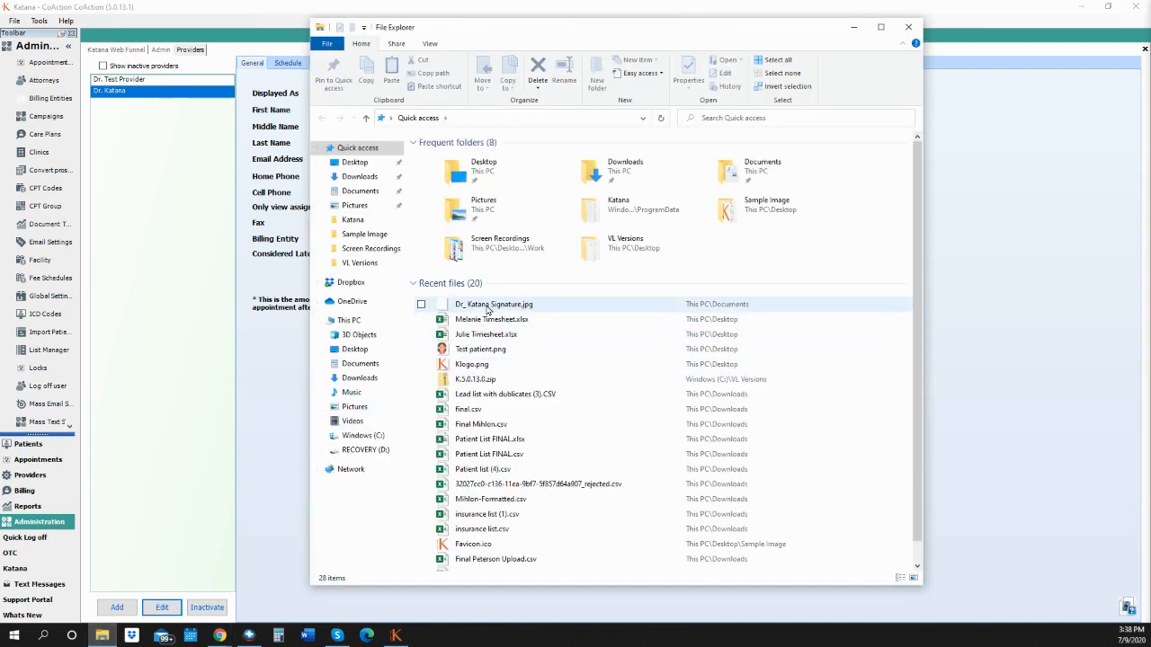
# Open Dr_Katana Signature.jpg from Recent files in Paint.
pyautogui.click(495, 309)
pyautogui.rightClick(496, 309)
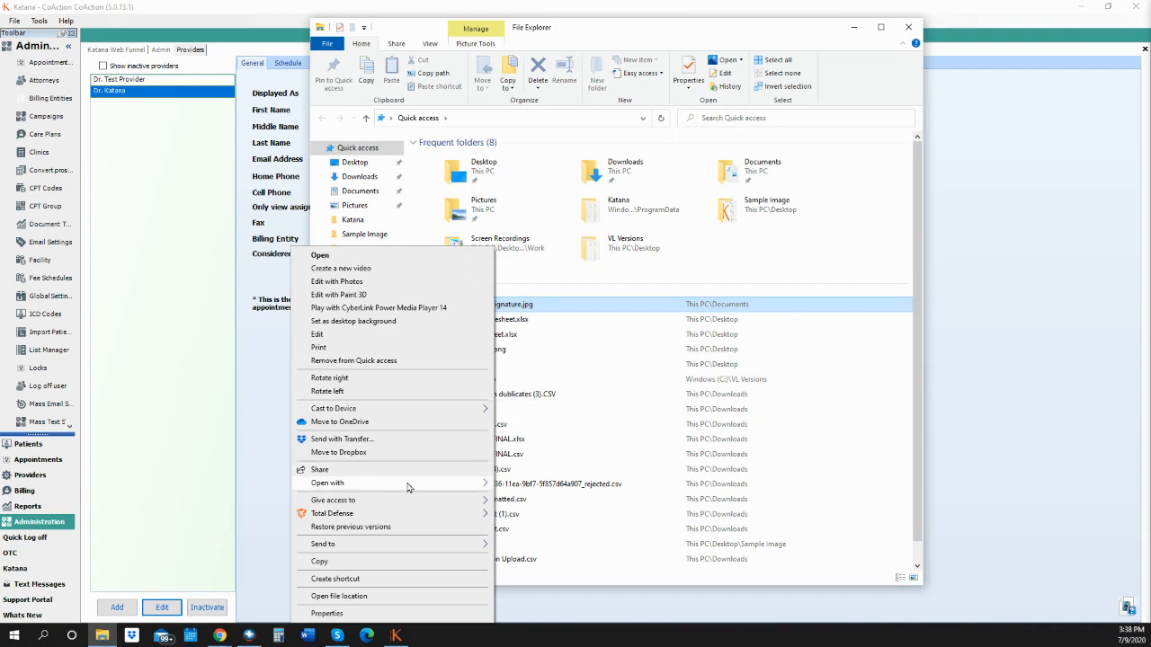
pyautogui.moveTo(409, 486)
pyautogui.click(520, 484)
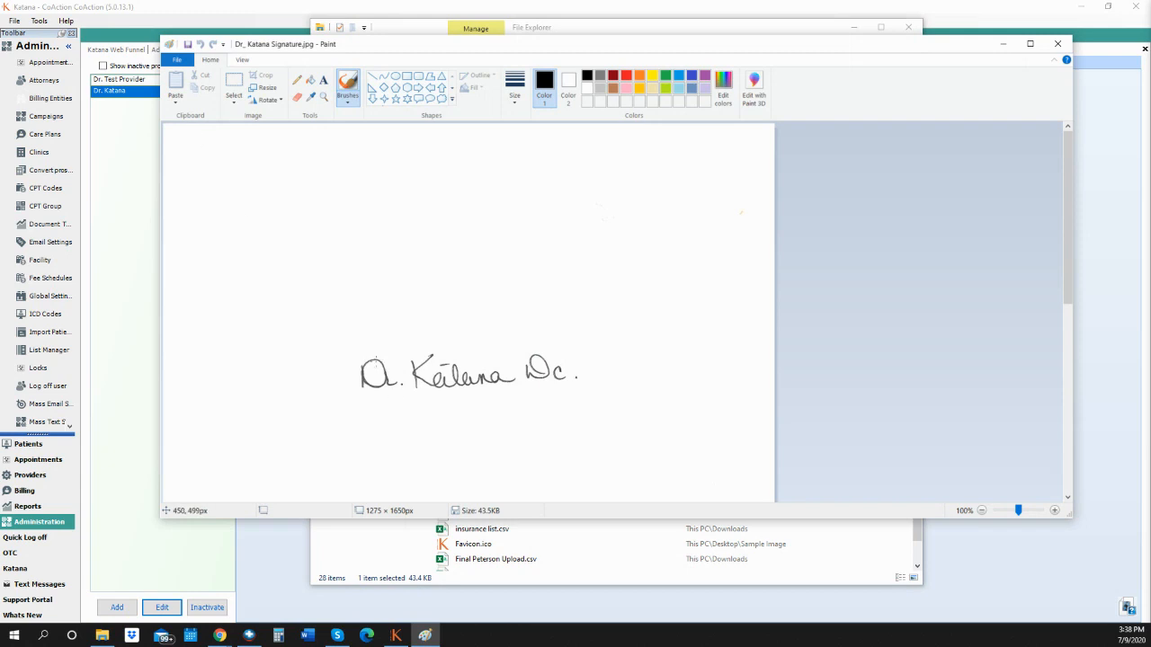
# Crop the signature image to the 465 × 96px handwriting, save it and close Paint.
pyautogui.click(234, 93)
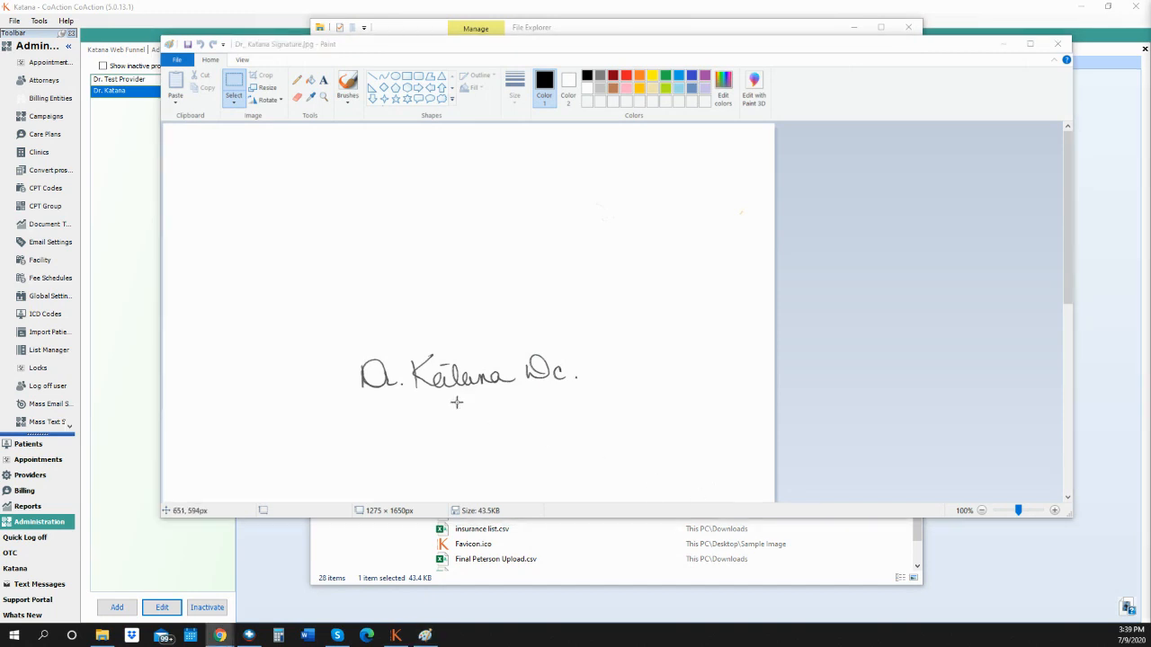
pyautogui.moveTo(356, 348)
pyautogui.mouseDown()
pyautogui.moveTo(365, 390)
pyautogui.moveTo(580, 393)
pyautogui.mouseUp()
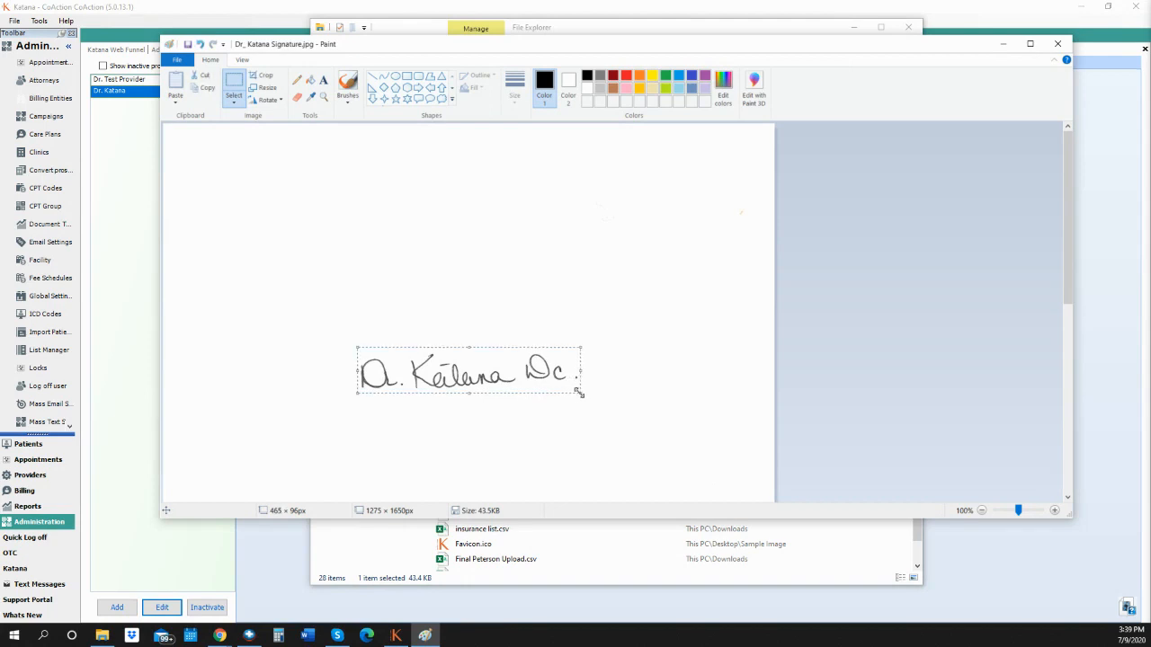
pyautogui.click(267, 79)
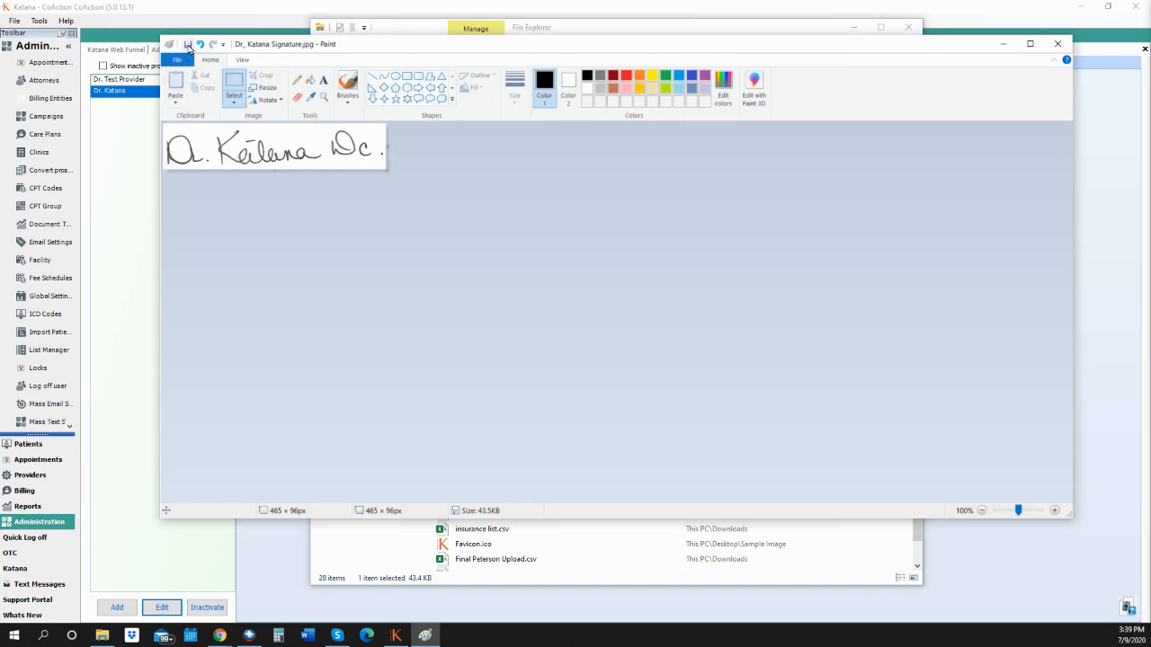
pyautogui.click(188, 45)
pyautogui.click(1057, 43)
# Import the cropped Dr_Katana signature image from Documents as Dr. Katana's provider signature.
pyautogui.click(907, 29)
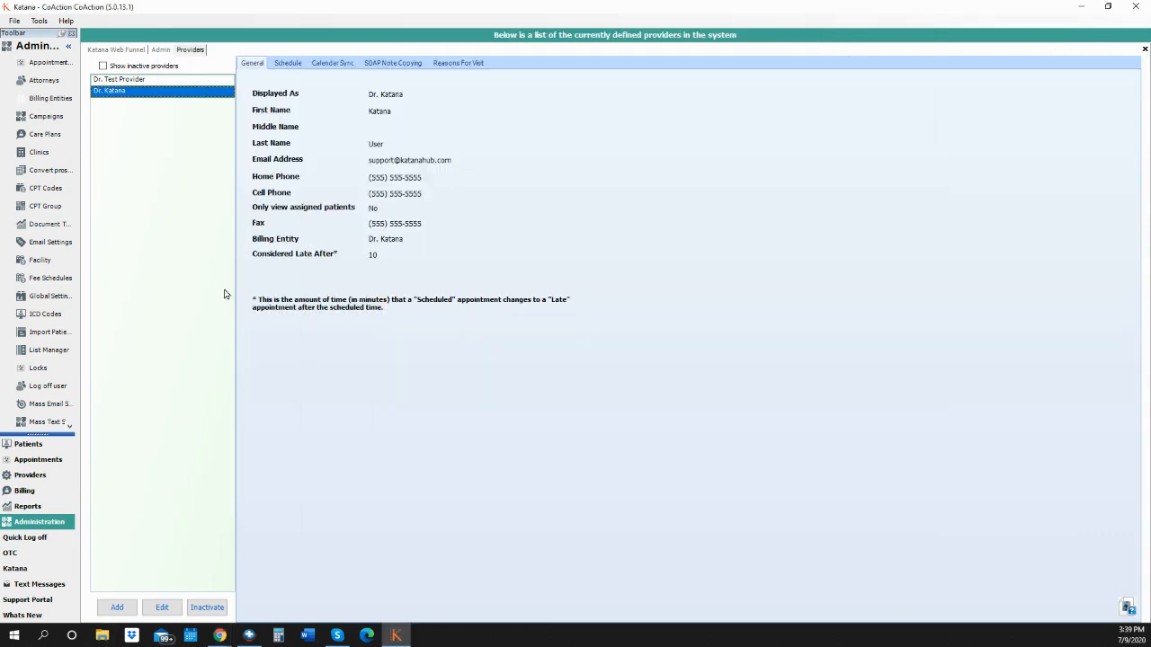
pyautogui.click(162, 607)
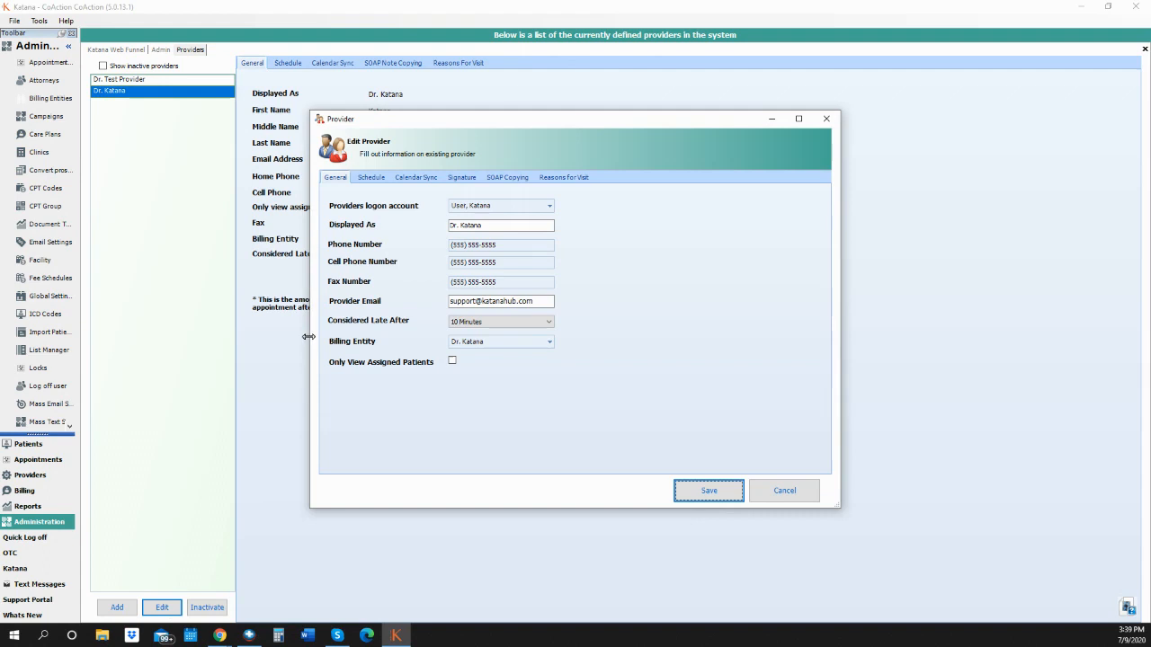
pyautogui.click(462, 178)
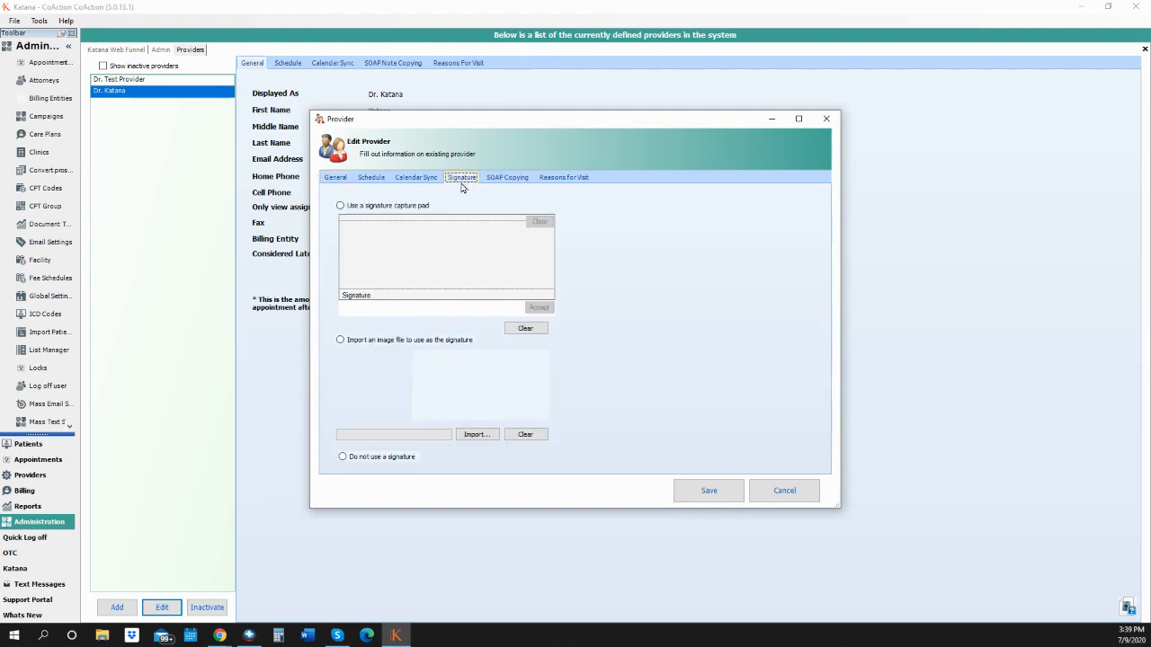
pyautogui.click(341, 340)
pyautogui.click(478, 436)
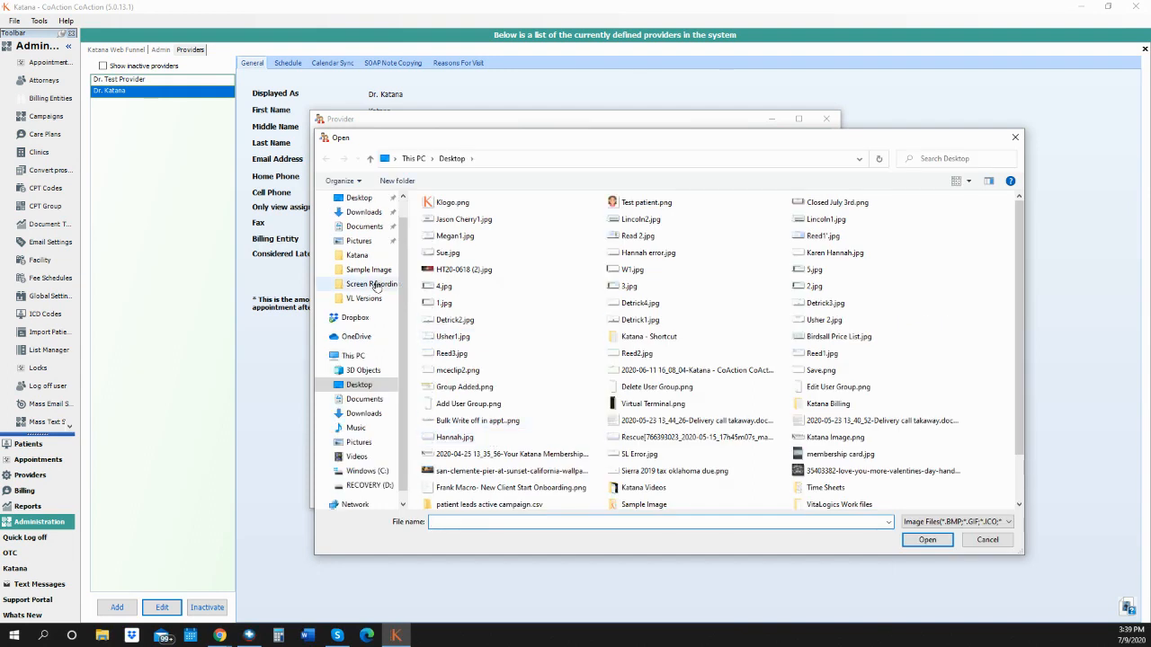
pyautogui.click(363, 227)
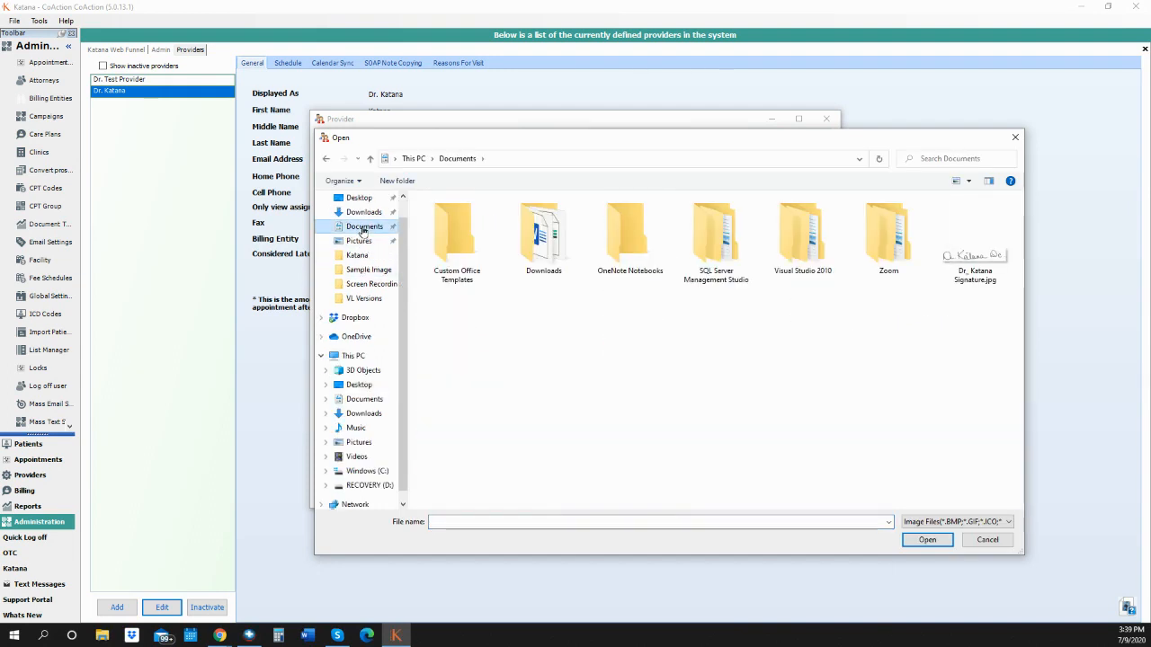
pyautogui.click(973, 257)
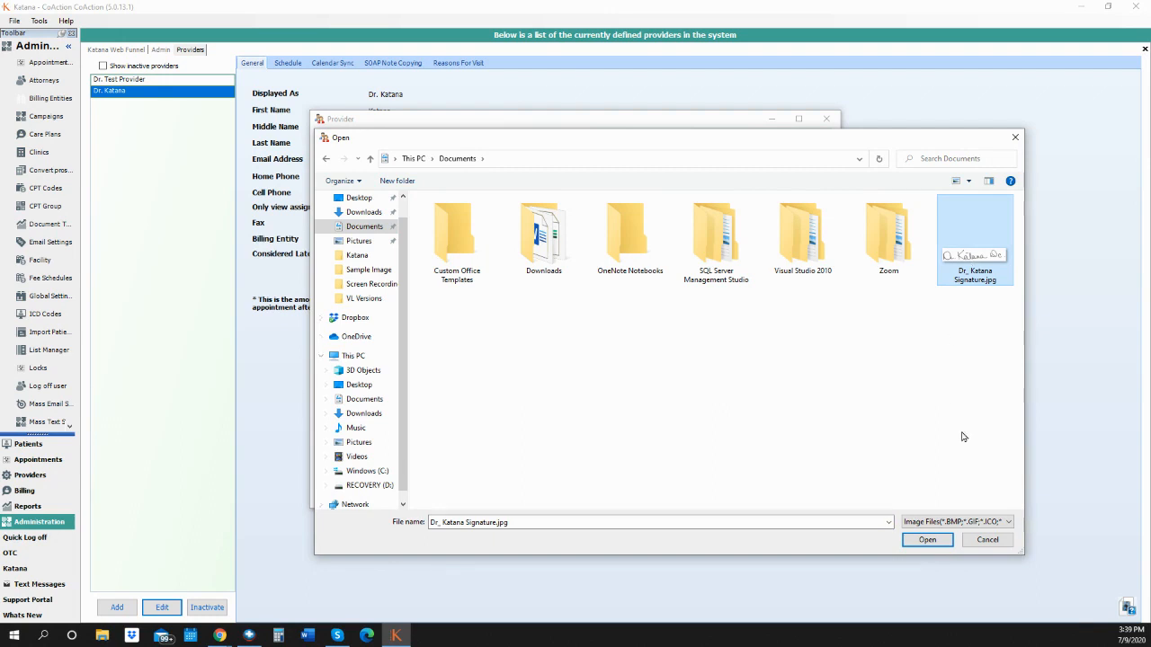
pyautogui.click(927, 540)
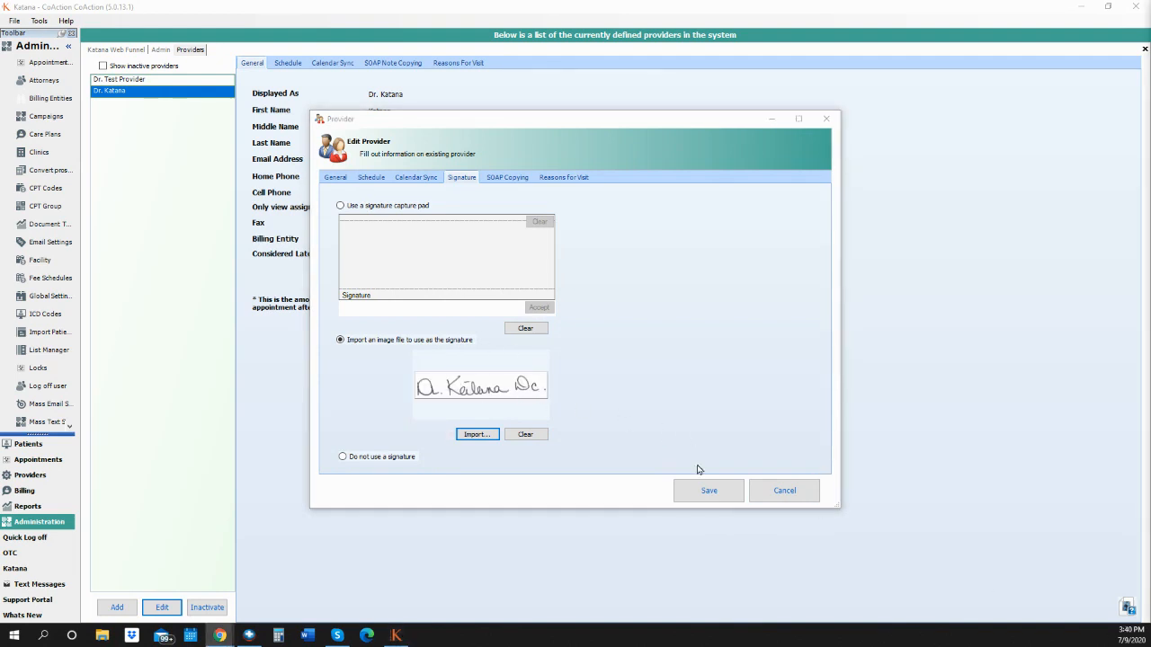
pyautogui.click(709, 491)
# Save Dr. Katana's provider record with the new signature and close the Providers tab.
pyautogui.click(722, 494)
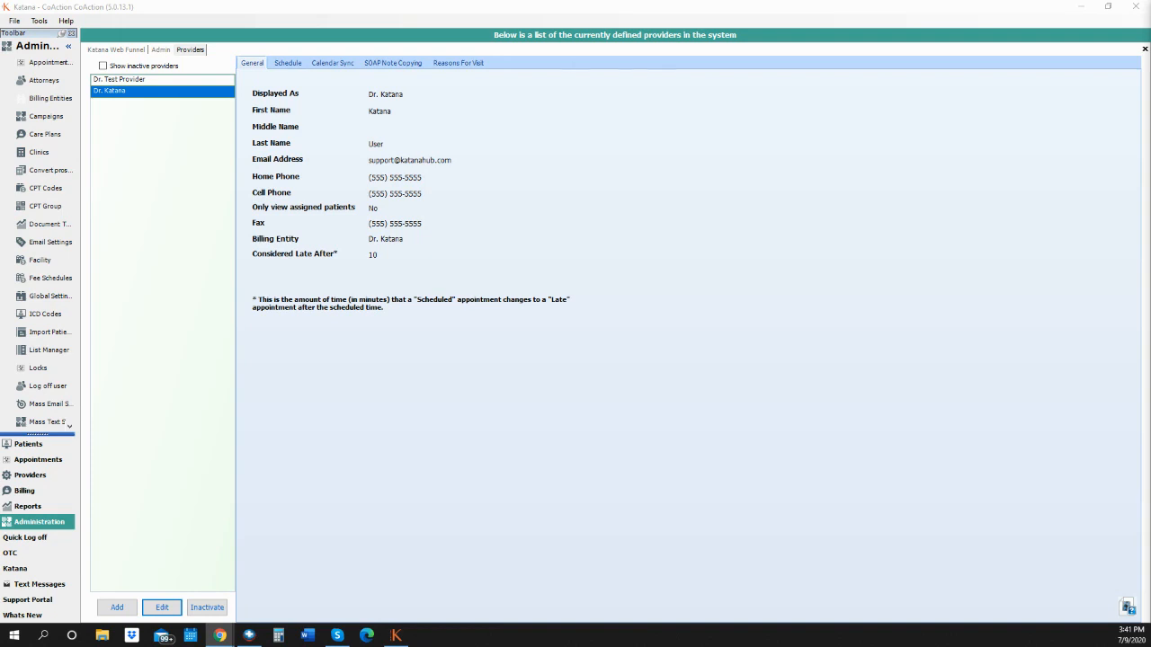
pyautogui.click(1145, 50)
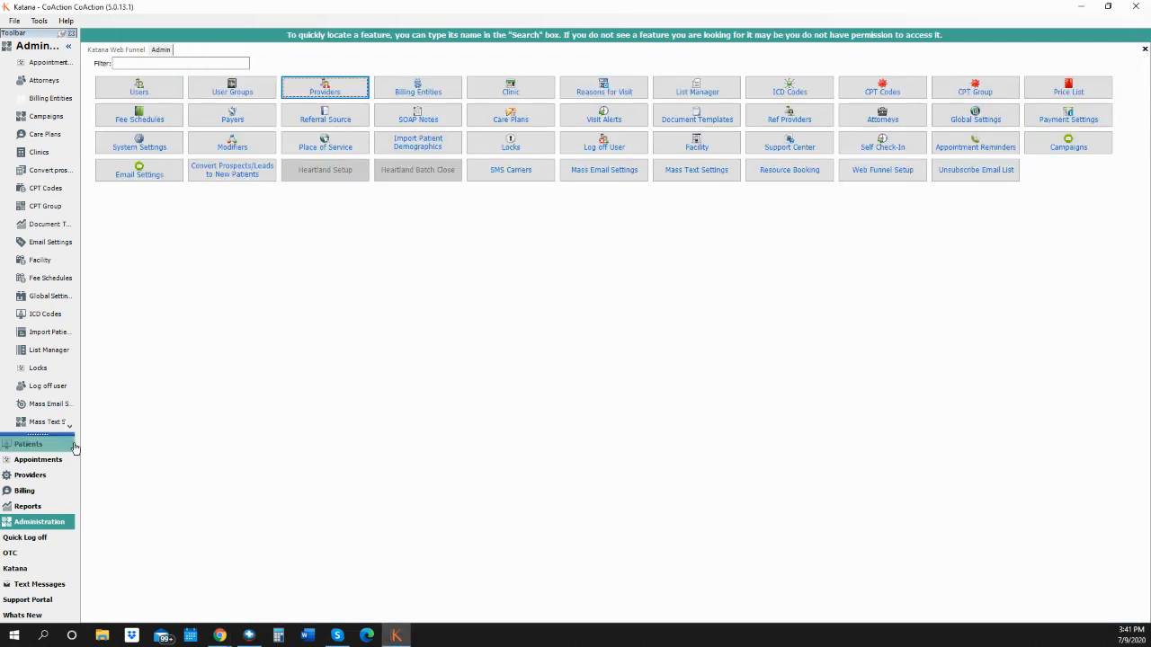
# Open Test Patient's appointments and review the May 6, 2020 3:20 PM visit.
pyautogui.click(38, 444)
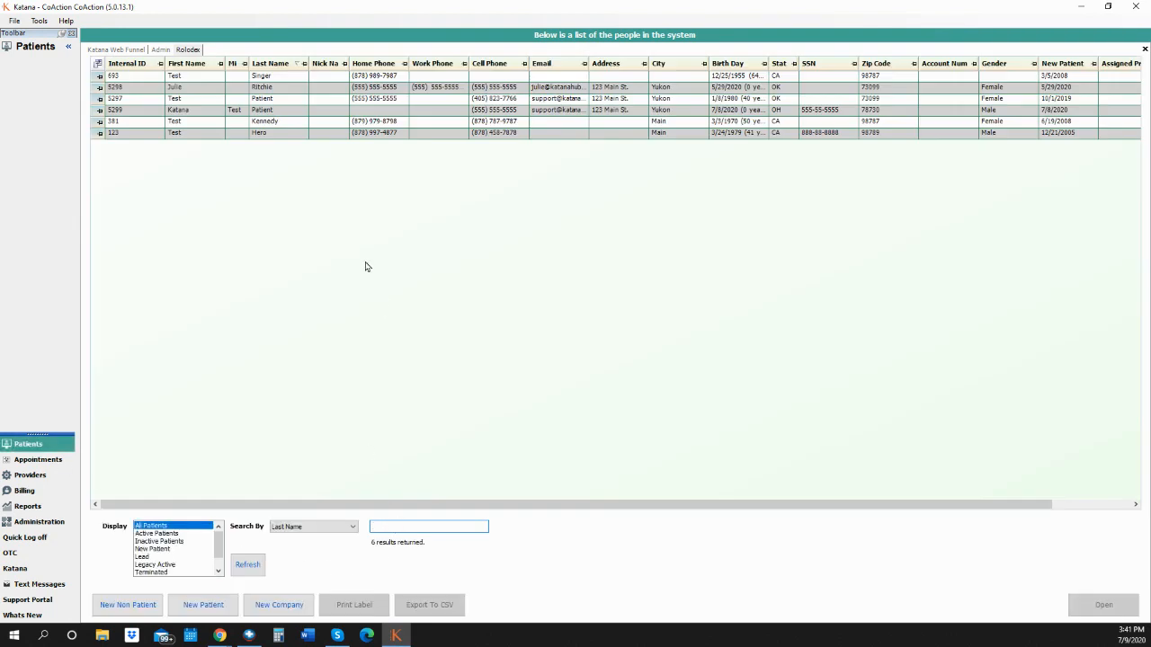
pyautogui.click(280, 99)
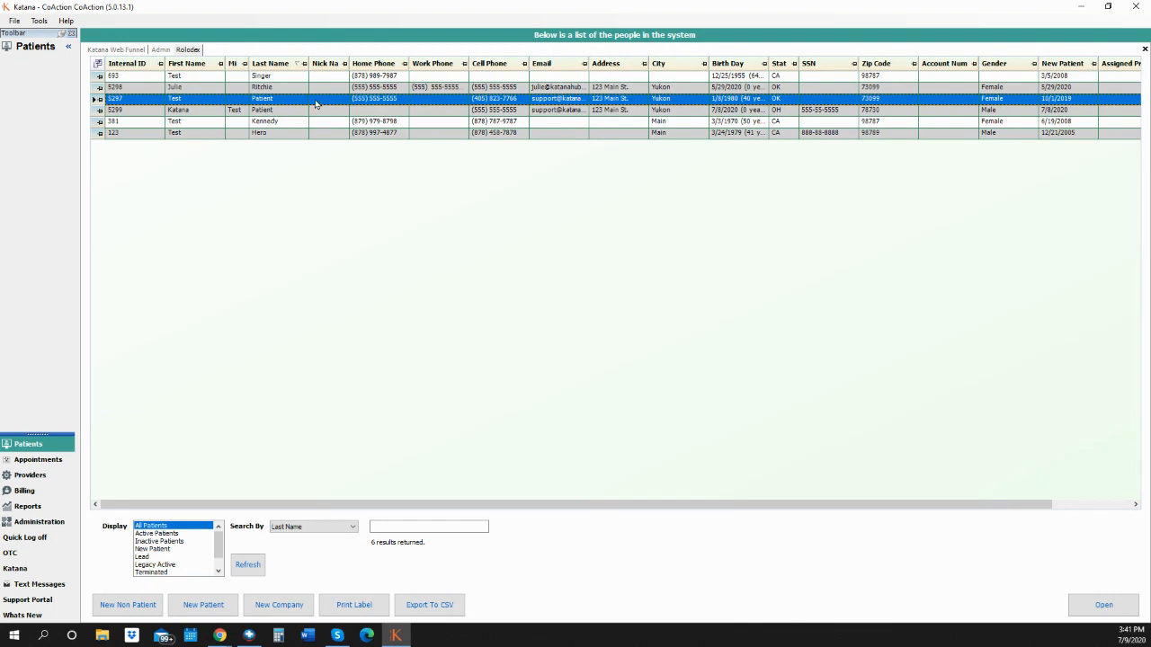
pyautogui.doubleClick(318, 98)
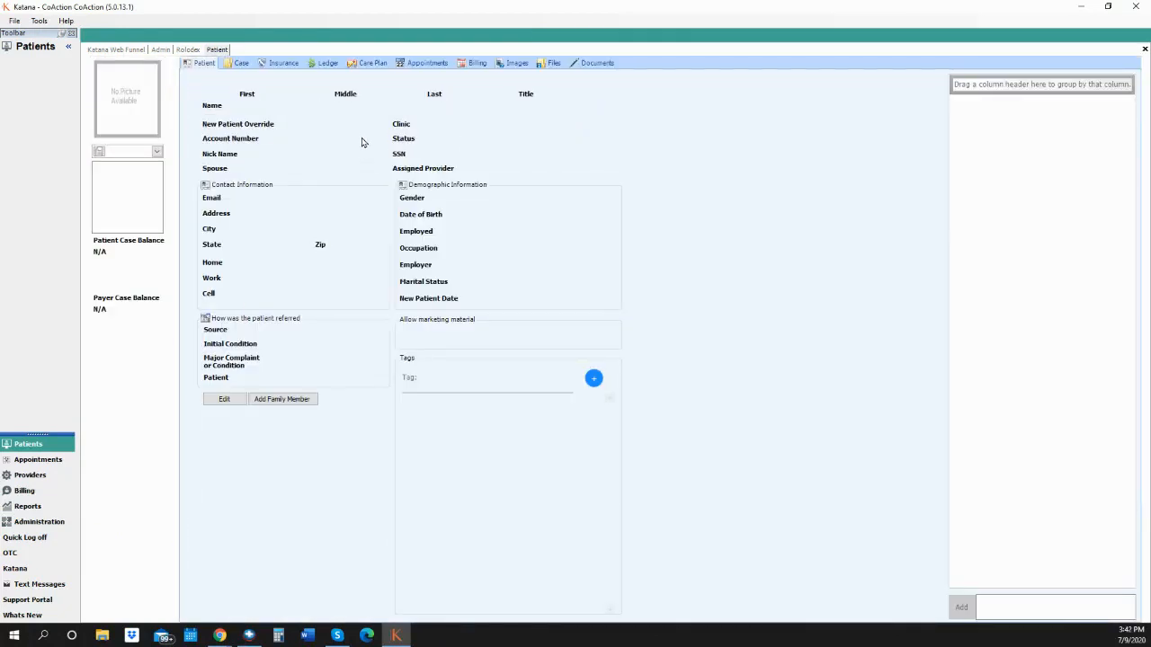
pyautogui.click(428, 70)
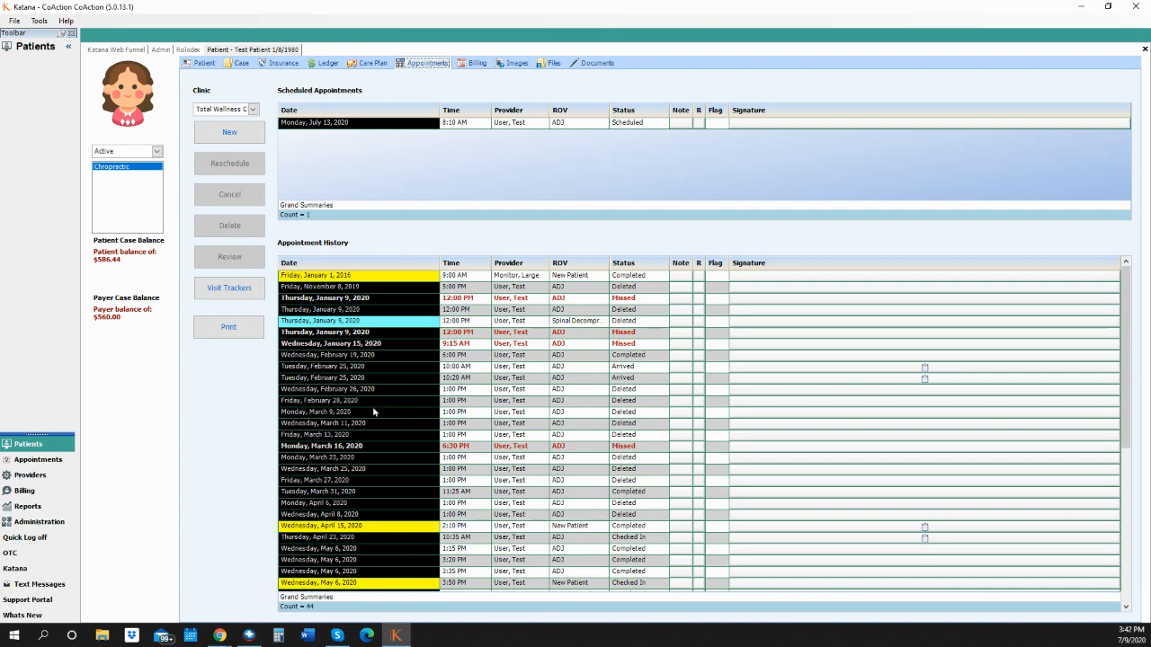
pyautogui.click(466, 563)
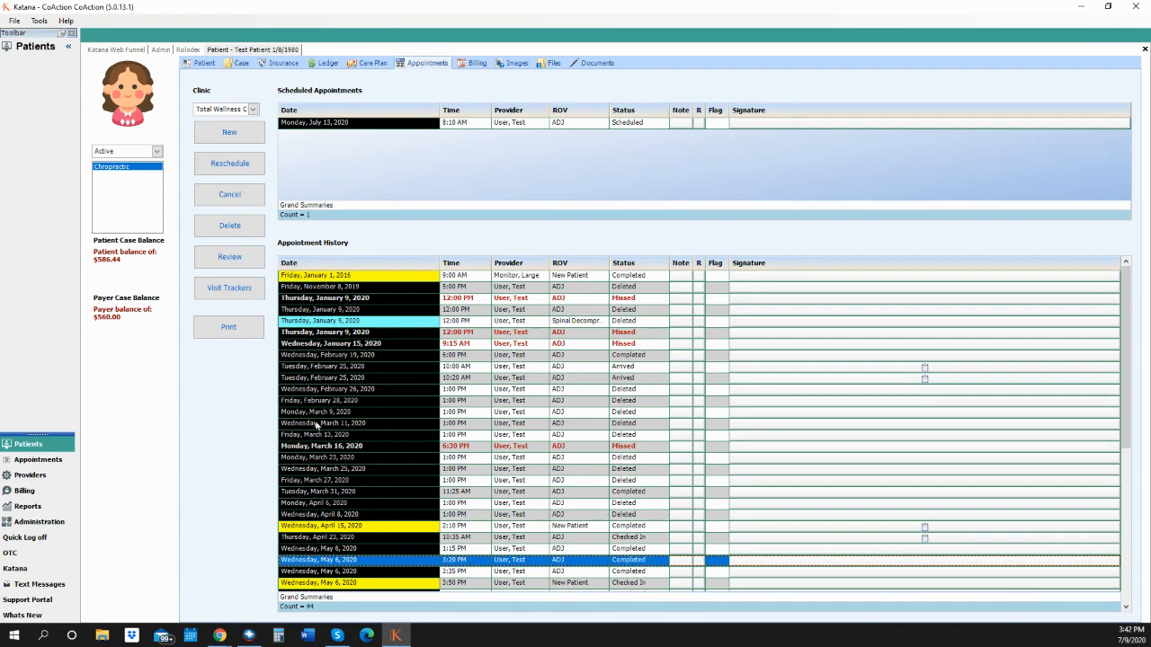
pyautogui.click(253, 260)
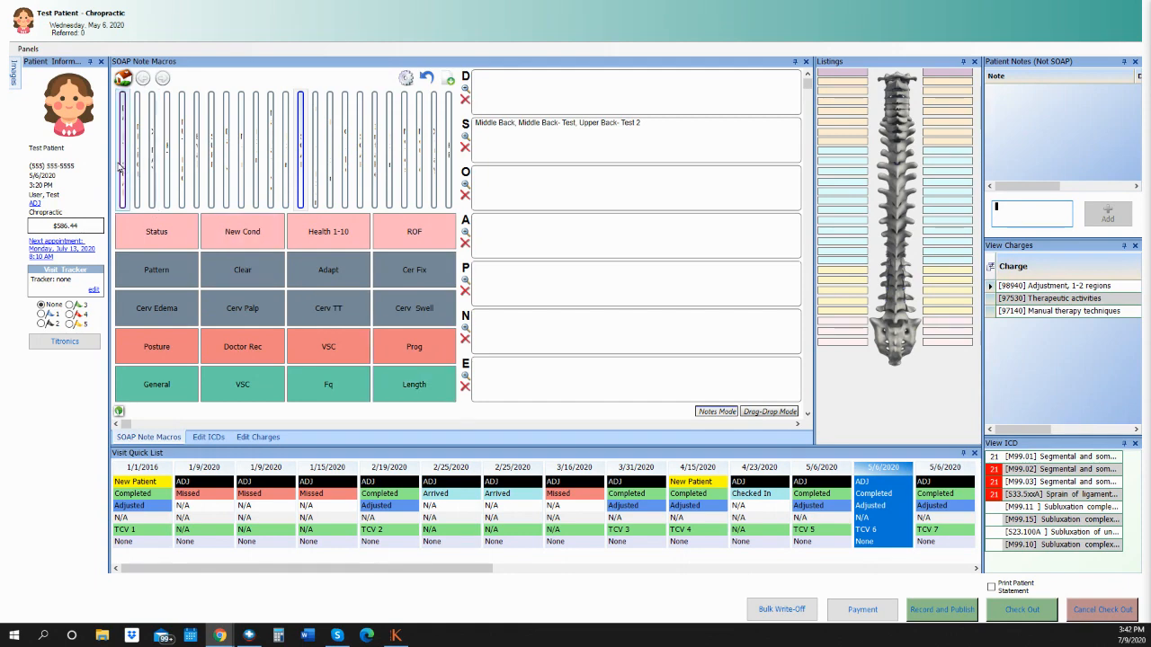
# Resize the SOAP Note Macros and visit panels, then open the Panels dropdown.
pyautogui.moveTo(108, 167); pyautogui.dragTo(97, 193)
pyautogui.moveTo(94, 191); pyautogui.dragTo(109, 191)
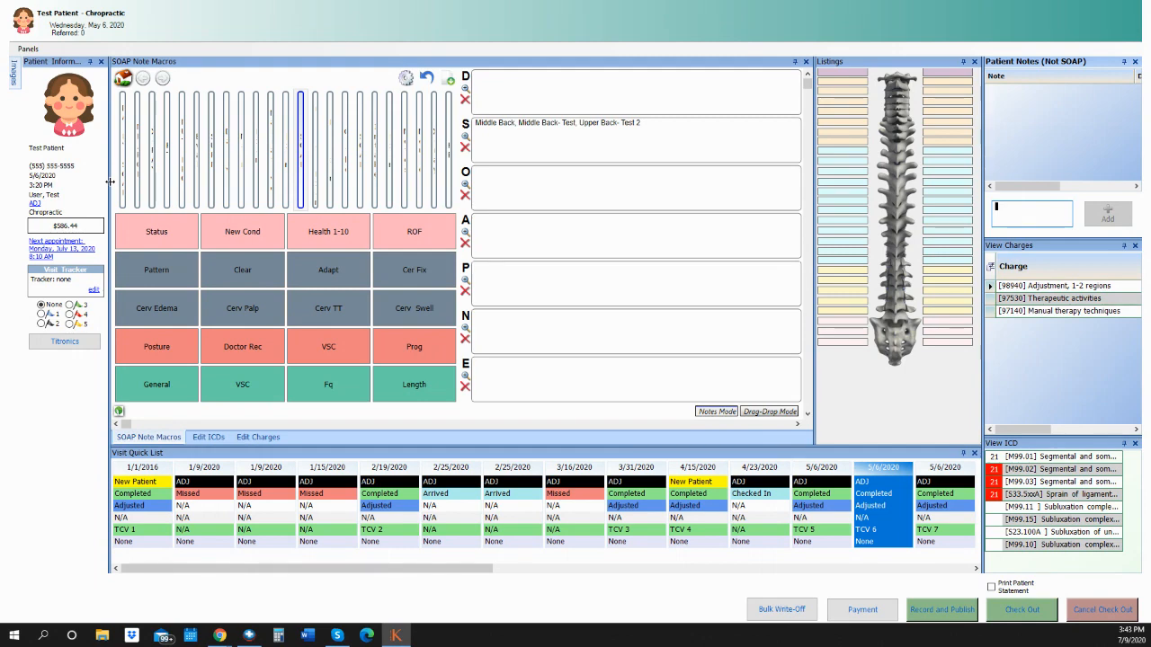
pyautogui.moveTo(109, 182); pyautogui.dragTo(107, 201)
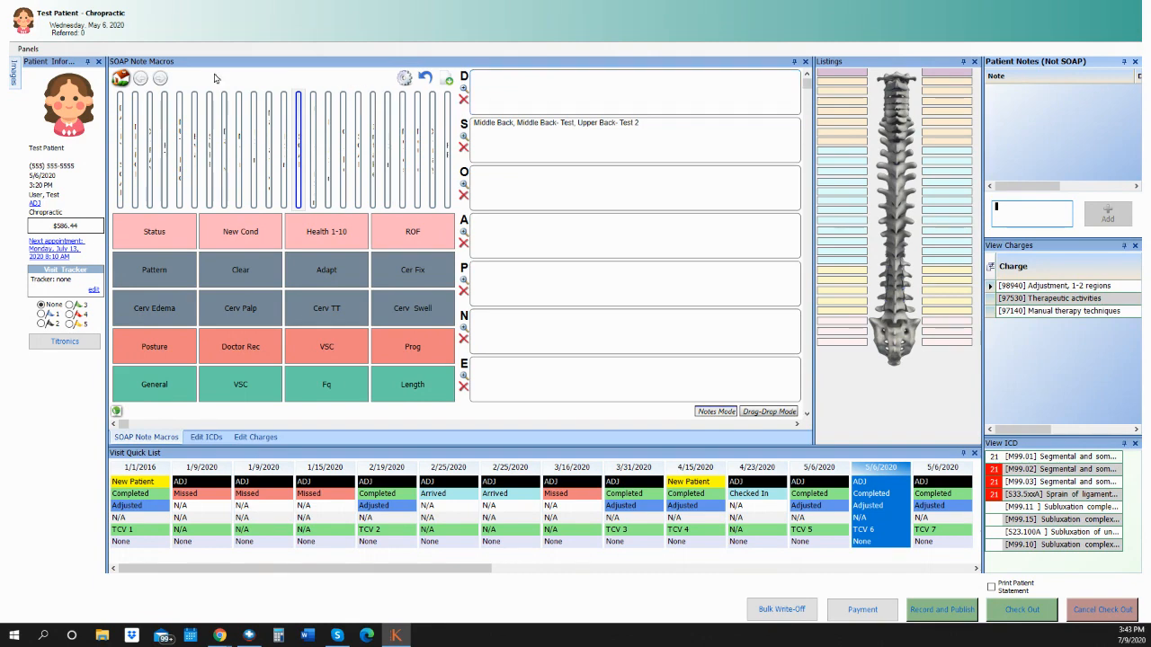
pyautogui.click(34, 51)
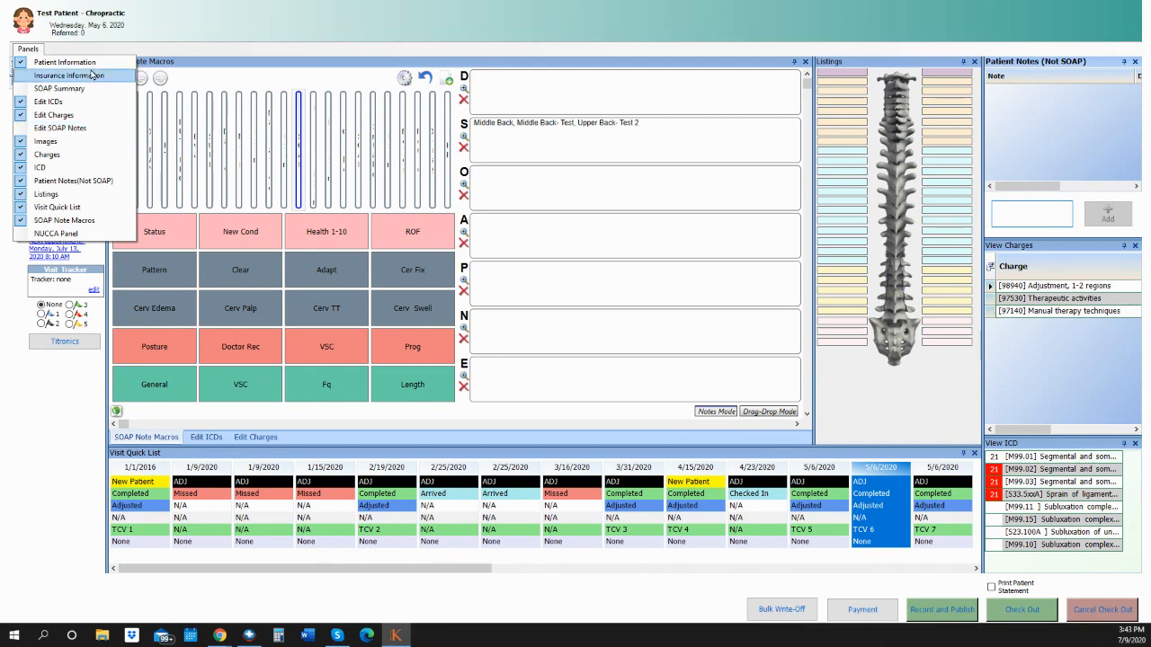
# Close the Panels menu, pin and re-dock the Images panel, then return it to auto-hide.
pyautogui.click(131, 54)
pyautogui.click(16, 81)
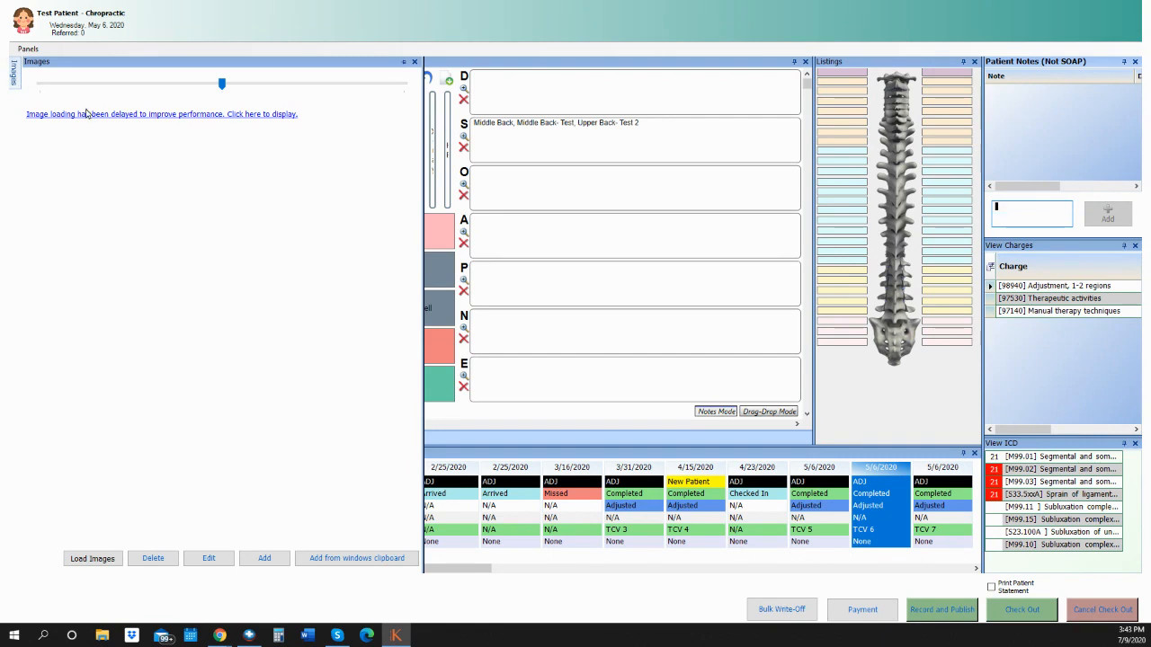
pyautogui.click(404, 62)
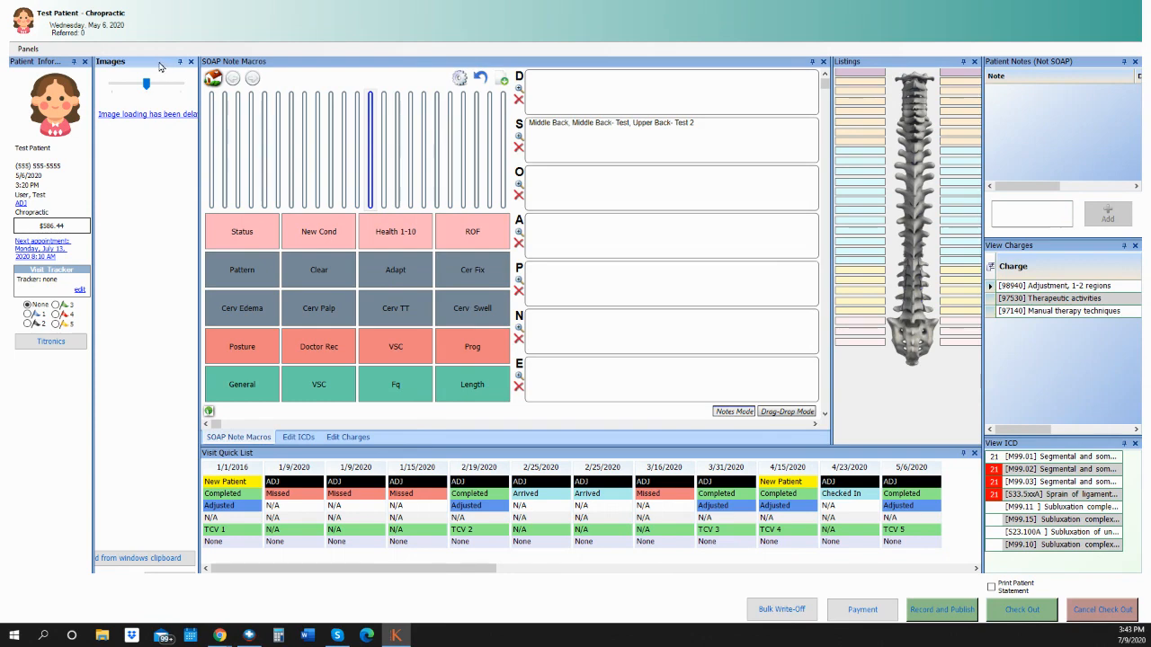
pyautogui.moveTo(160, 67); pyautogui.dragTo(115, 367)
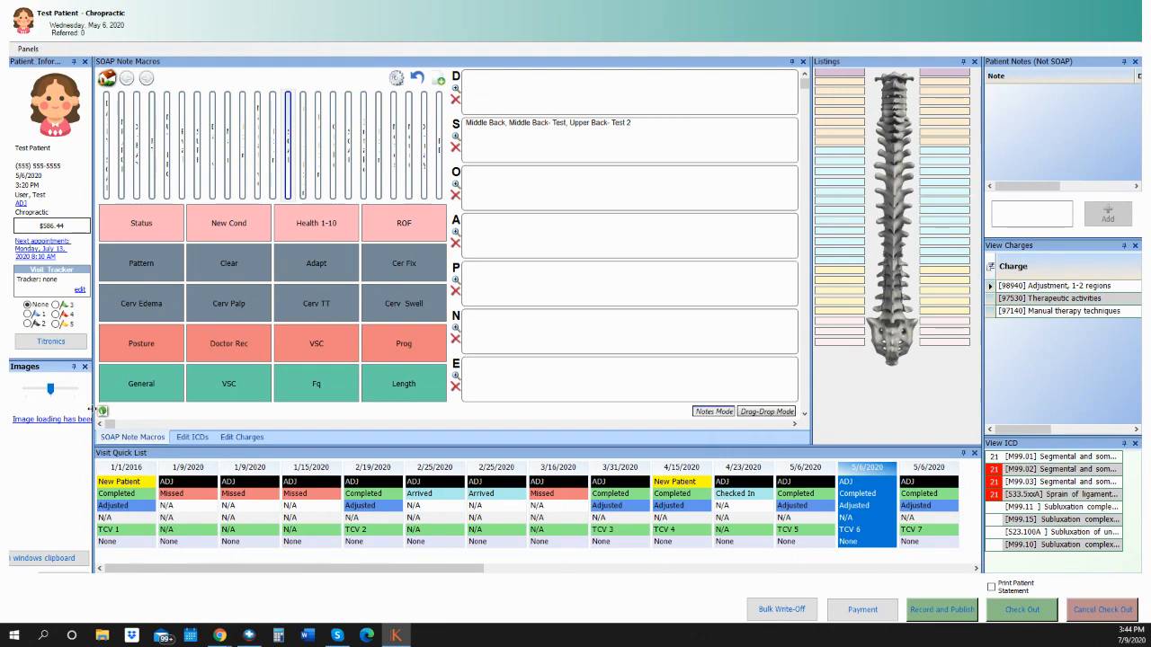
pyautogui.click(74, 368)
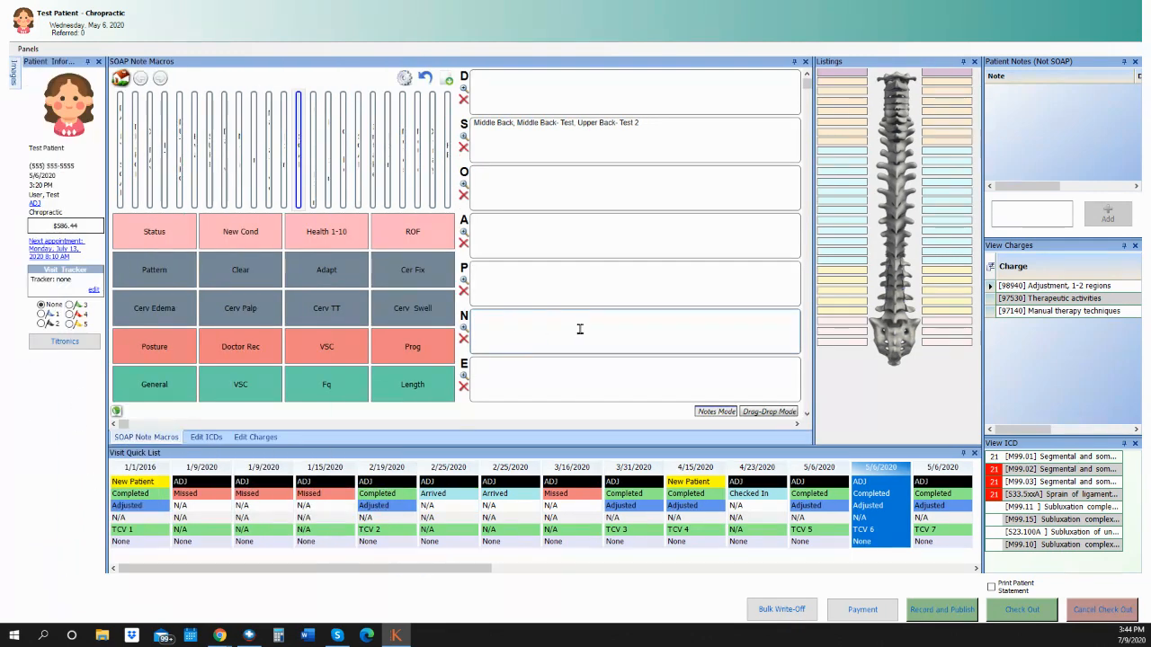
pyautogui.click(14, 77)
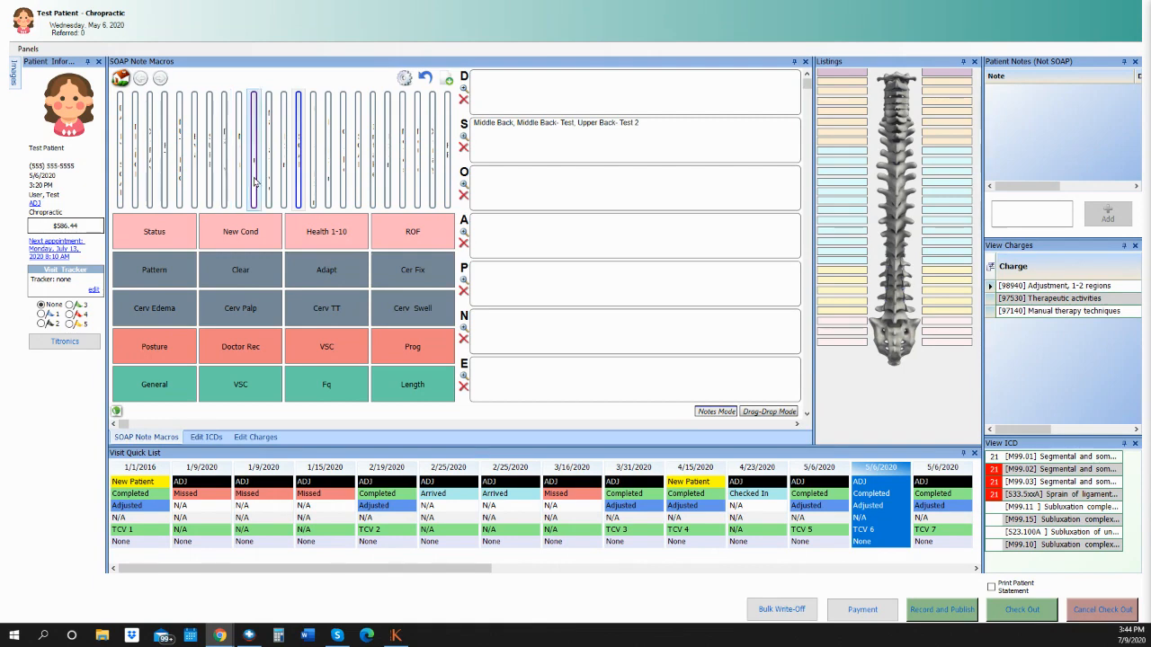
# Set the Listings panel to auto-hide so the SOAP Note Macros area widens.
pyautogui.click(961, 63)
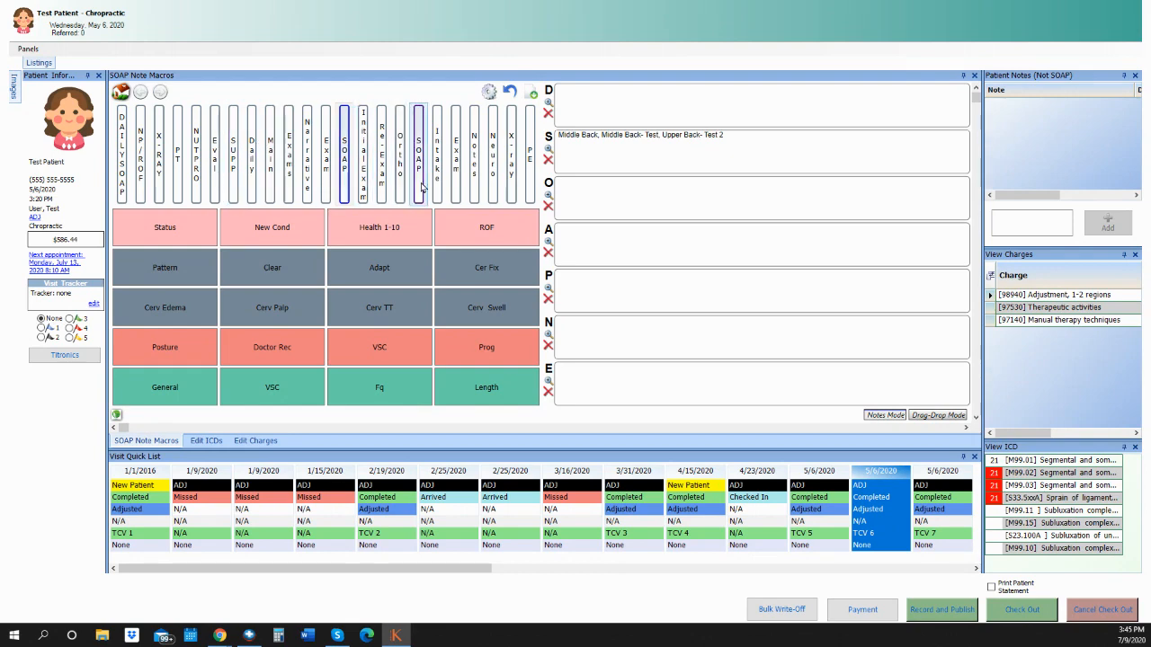
# Show the DAILY SOAP macro buttons and open the Master V1 macro template settings.
pyautogui.click(122, 192)
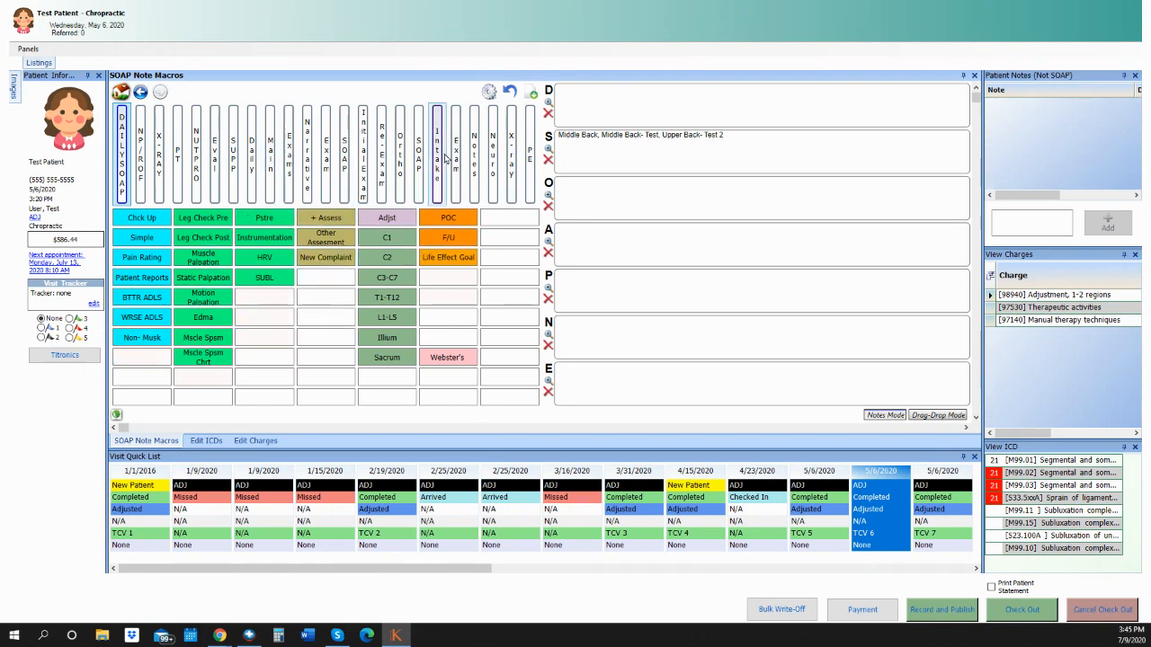
pyautogui.click(490, 92)
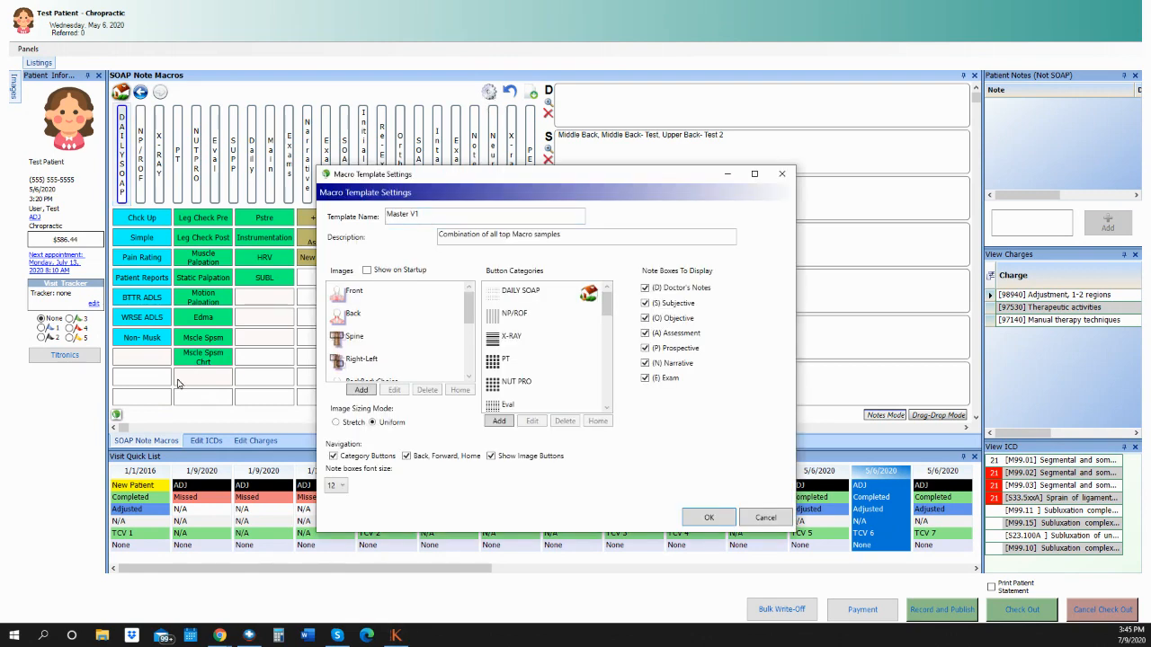
# Reopen macro template settings, delete the NUT PRO button category, and start adding a new one.
pyautogui.click(744, 520)
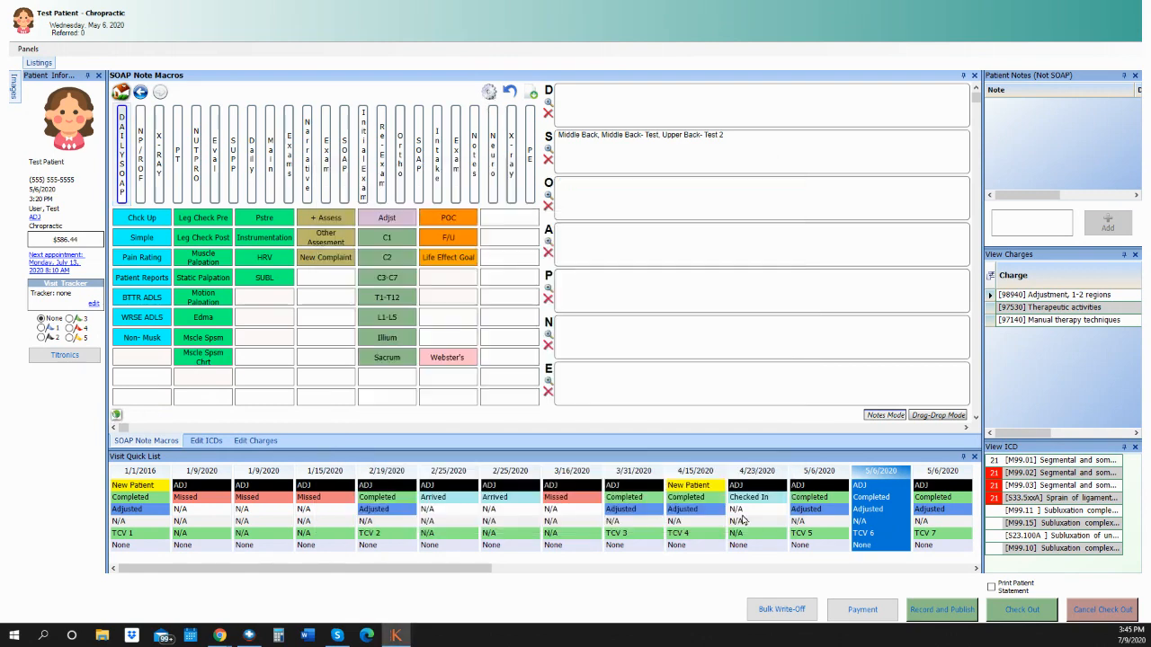
pyautogui.click(118, 415)
pyautogui.click(155, 423)
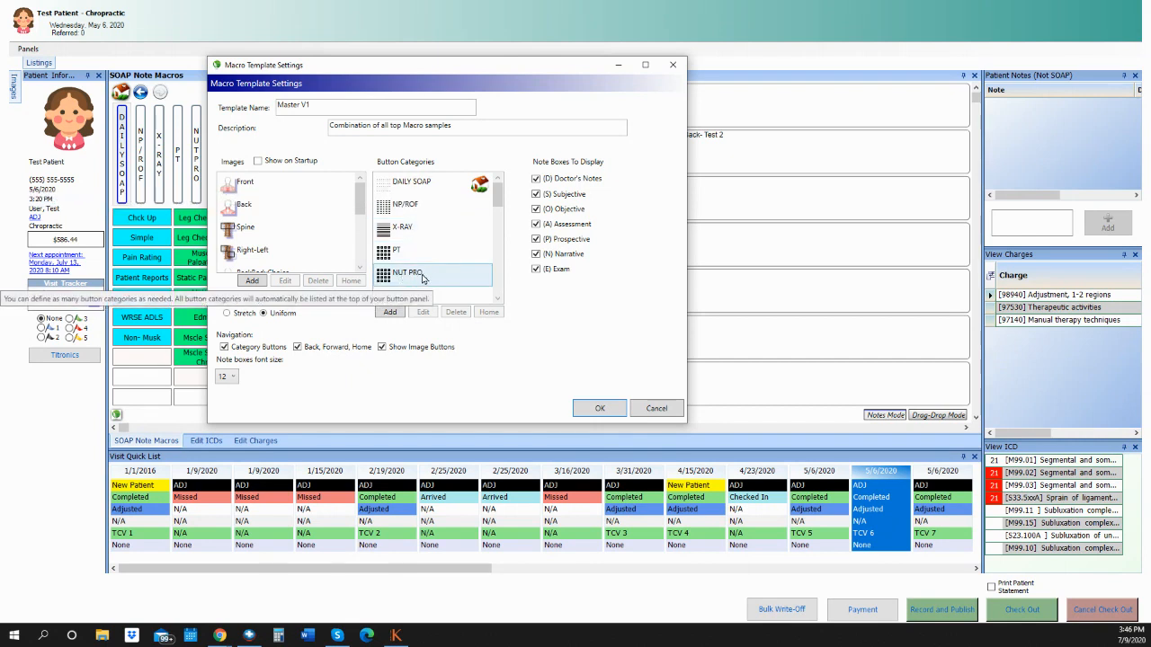
pyautogui.click(418, 278)
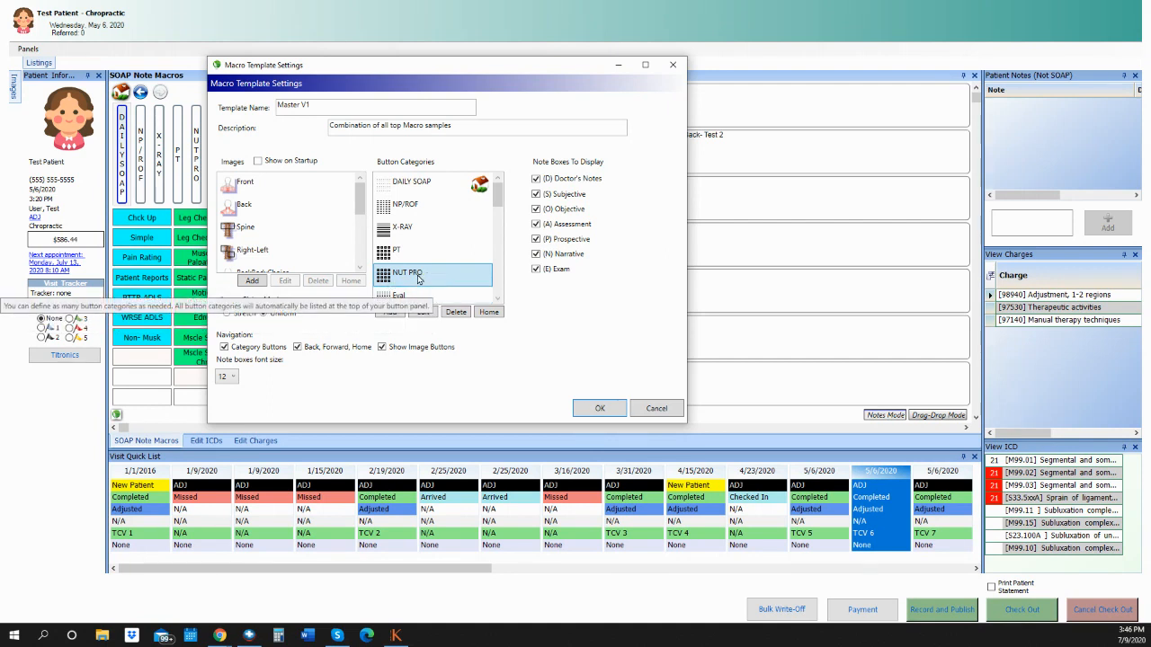
pyautogui.click(456, 314)
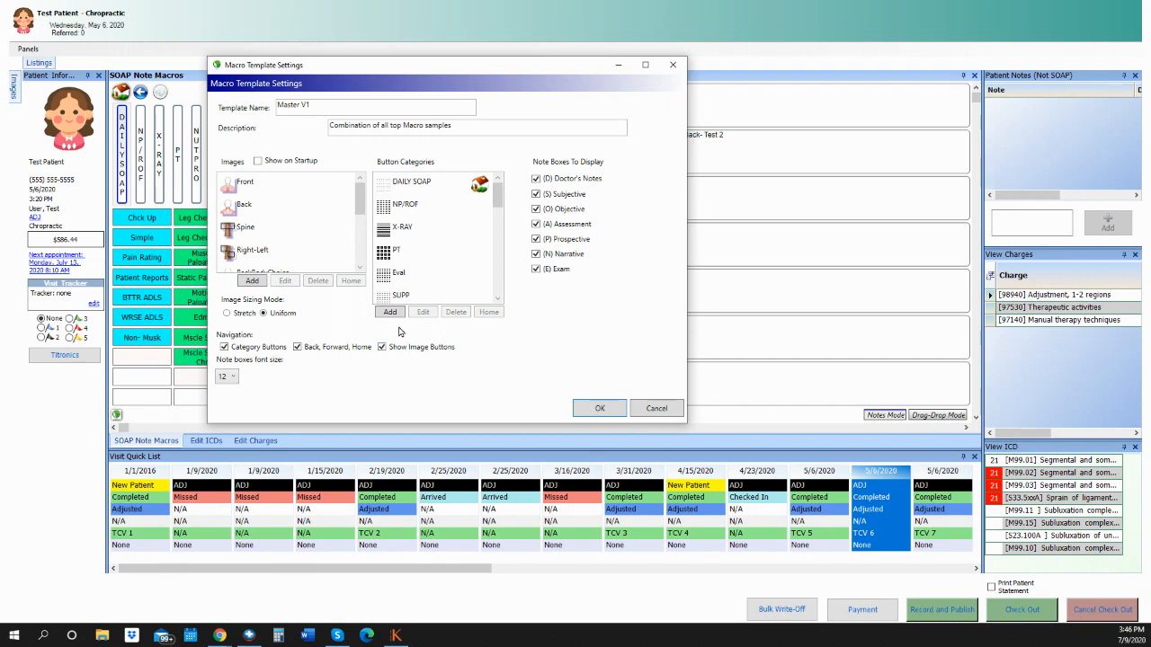
pyautogui.click(390, 312)
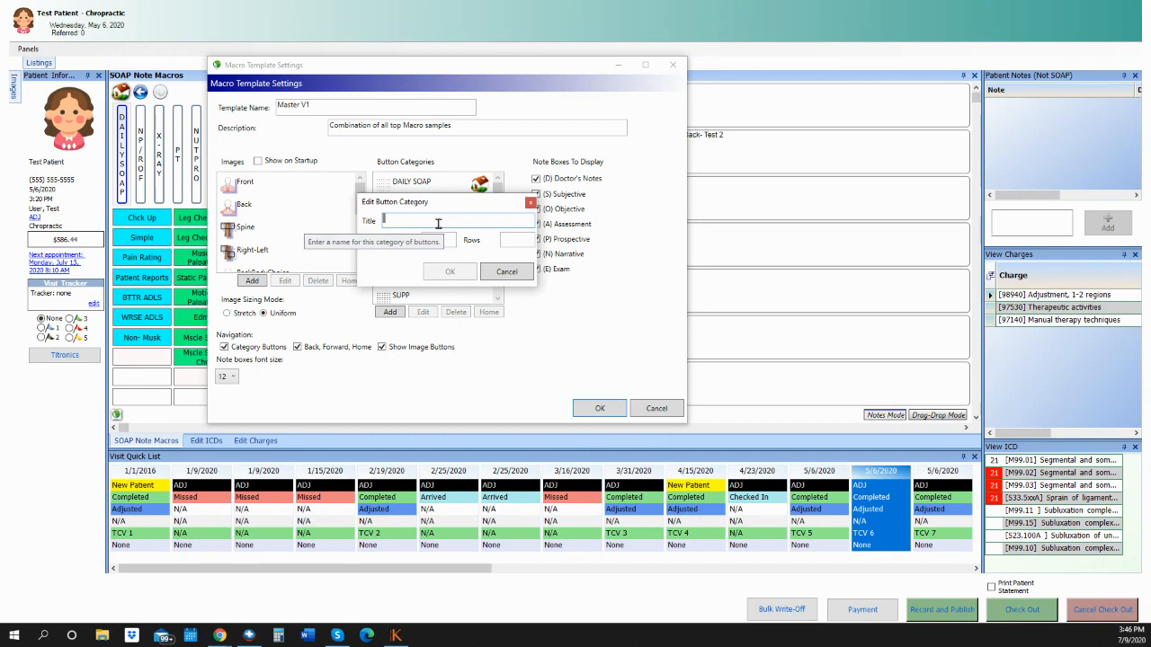
# Create the My Daily button category with 5 columns and 5 rows.
pyautogui.write('My Daily')
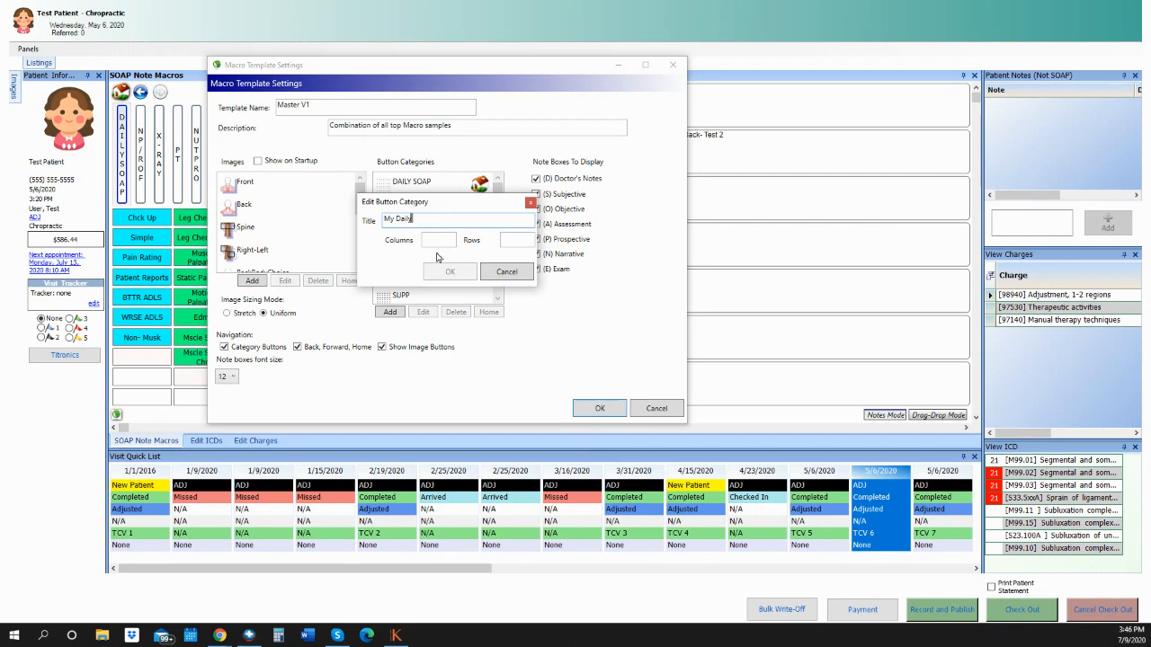
pyautogui.click(439, 241)
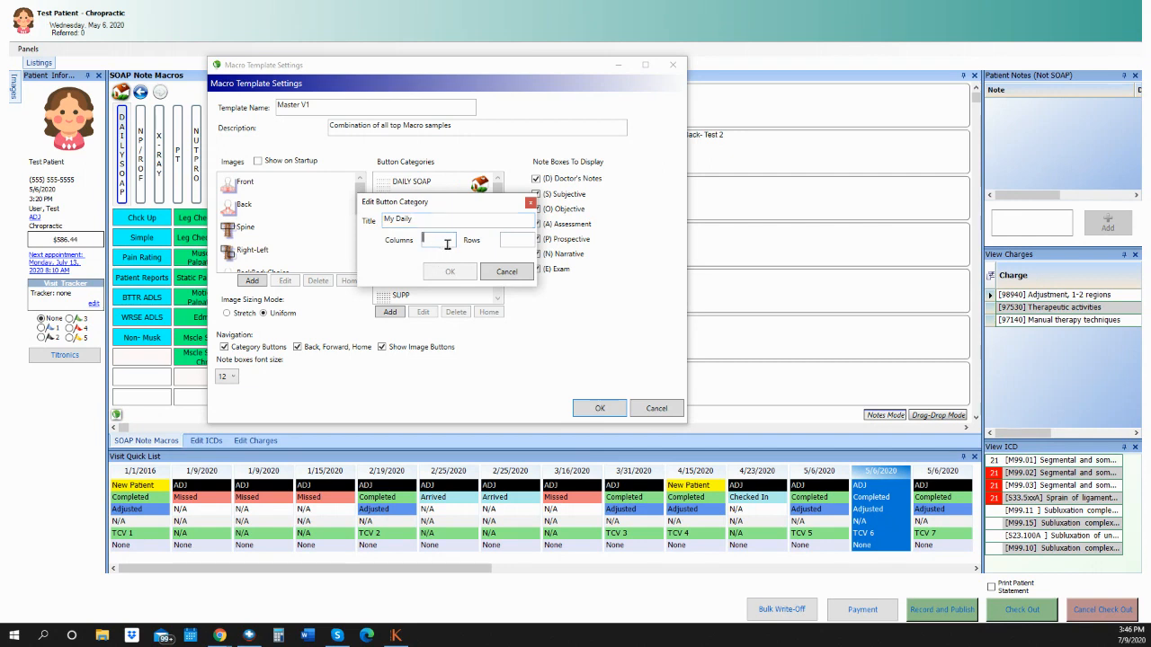
pyautogui.write('5')
pyautogui.click(518, 243)
pyautogui.write('5')
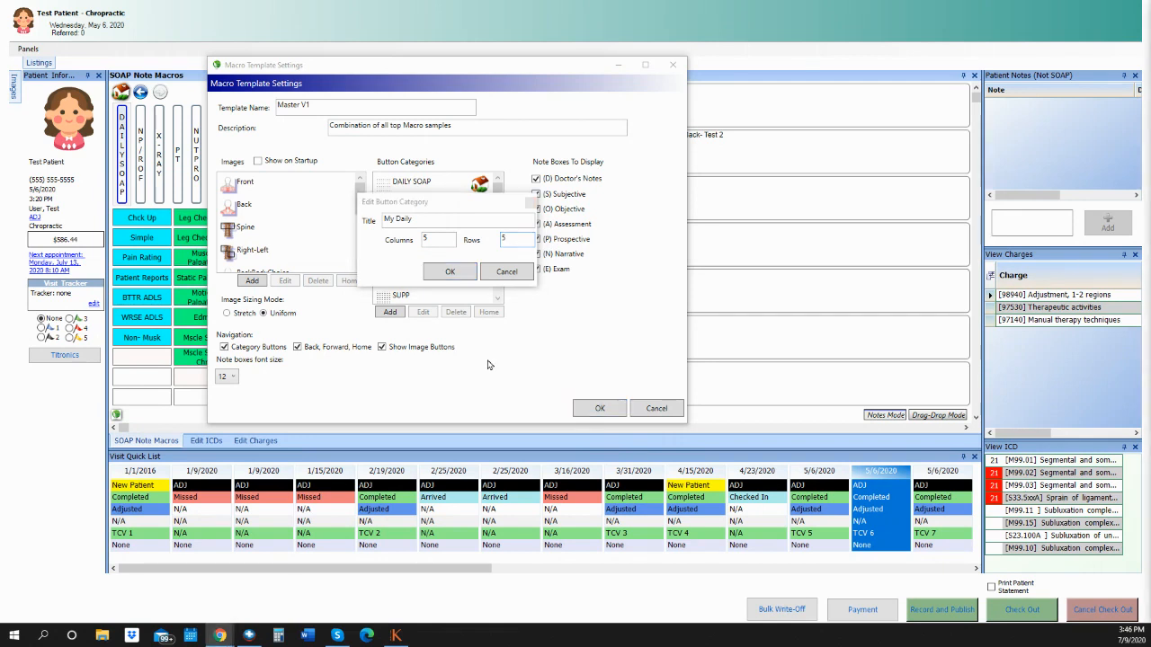
pyautogui.click(449, 272)
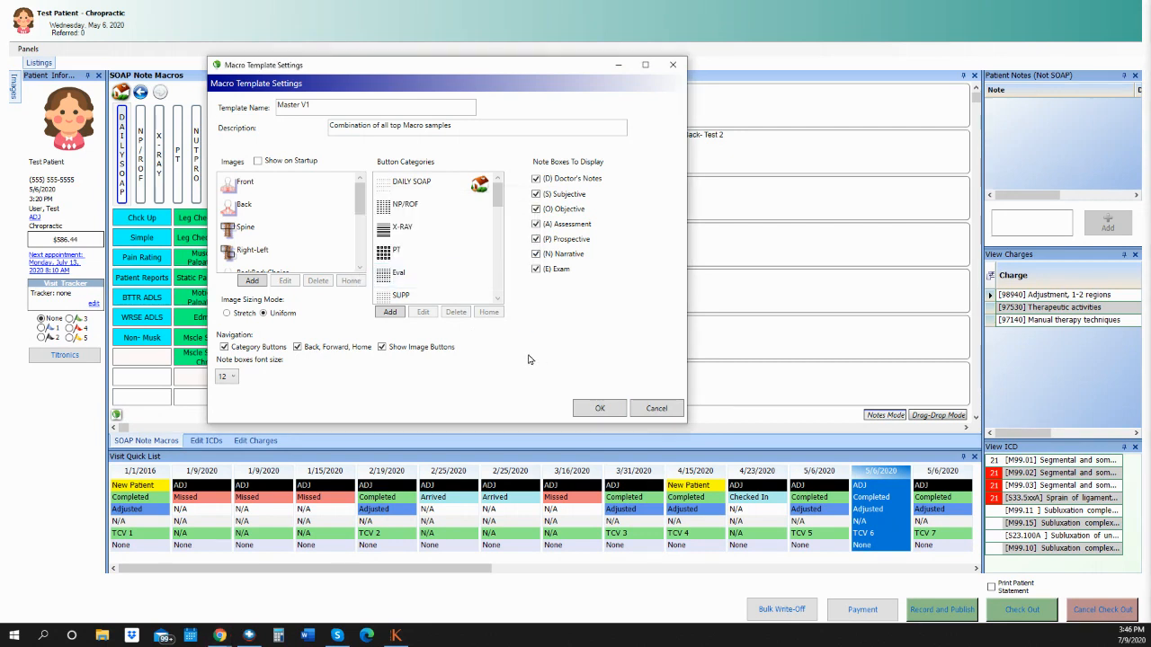
# Apply template settings with body images hidden at startup, then start a macro on an empty button.
pyautogui.moveTo(498, 194); pyautogui.dragTo(494, 303)
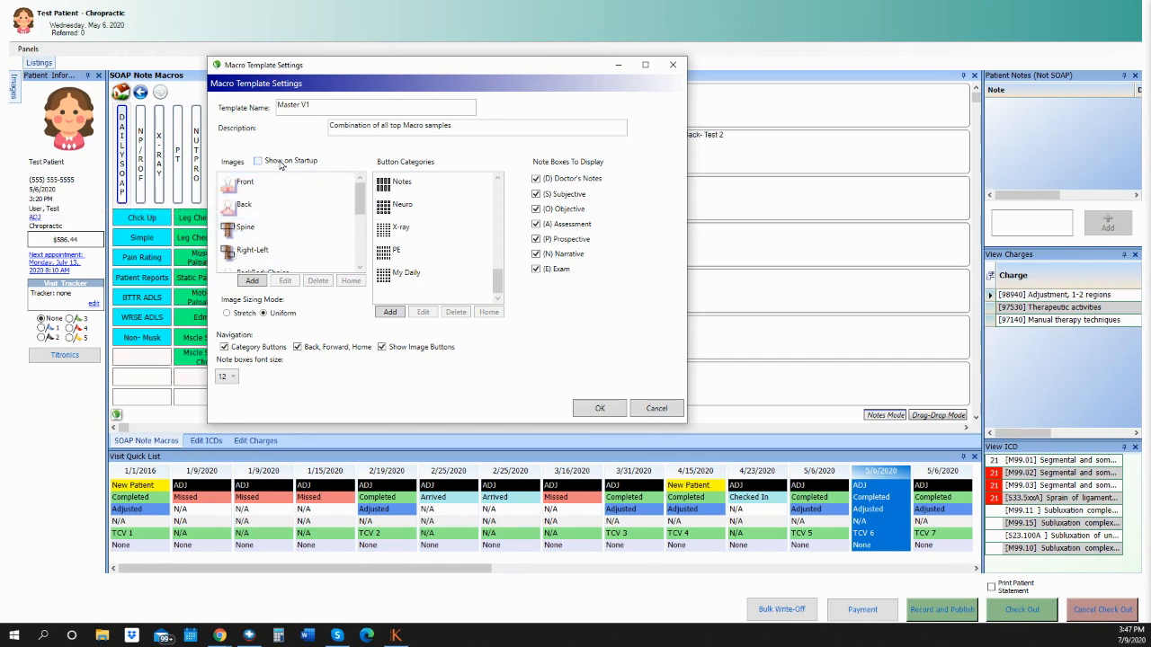
pyautogui.click(265, 165)
pyautogui.click(600, 408)
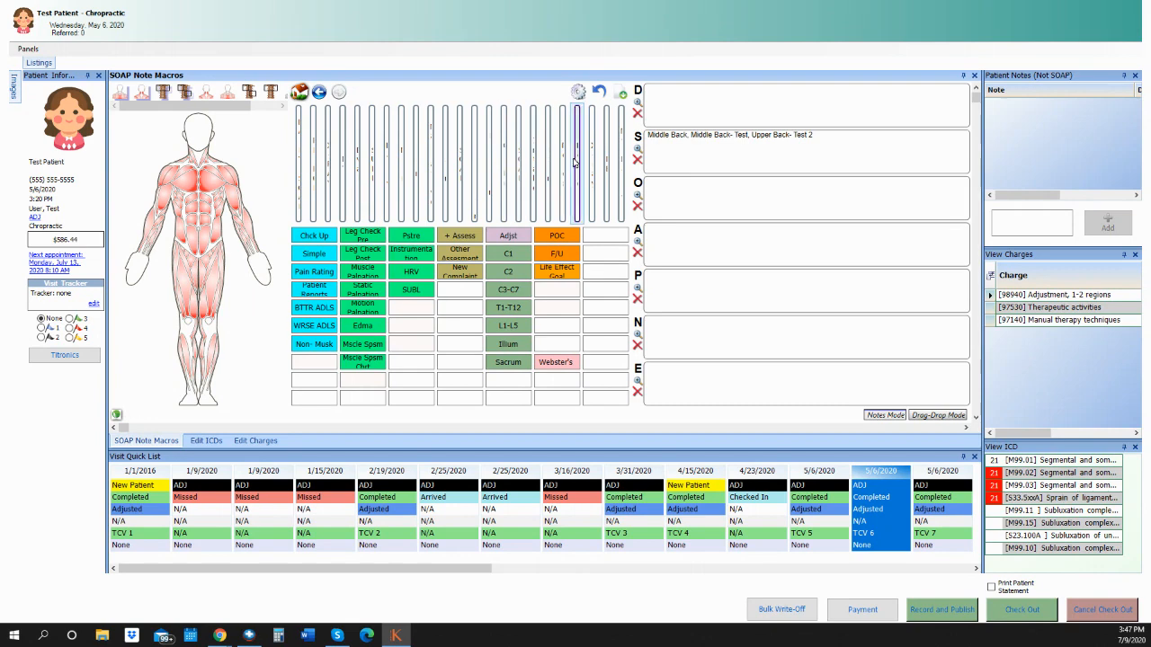
pyautogui.click(578, 92)
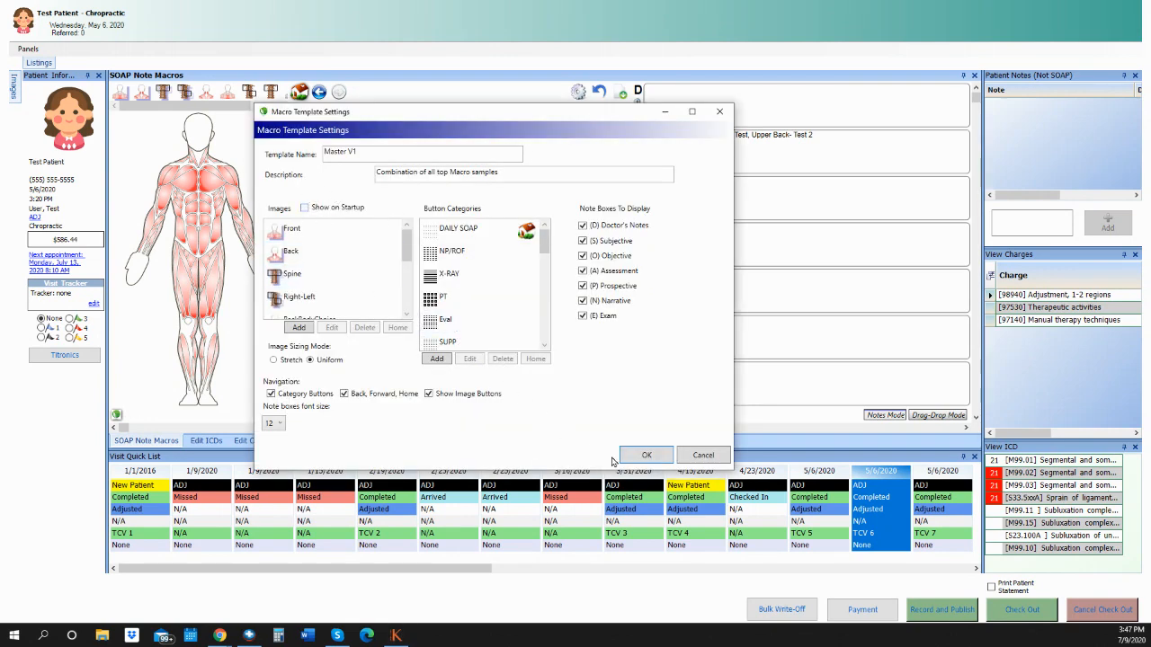
pyautogui.click(640, 456)
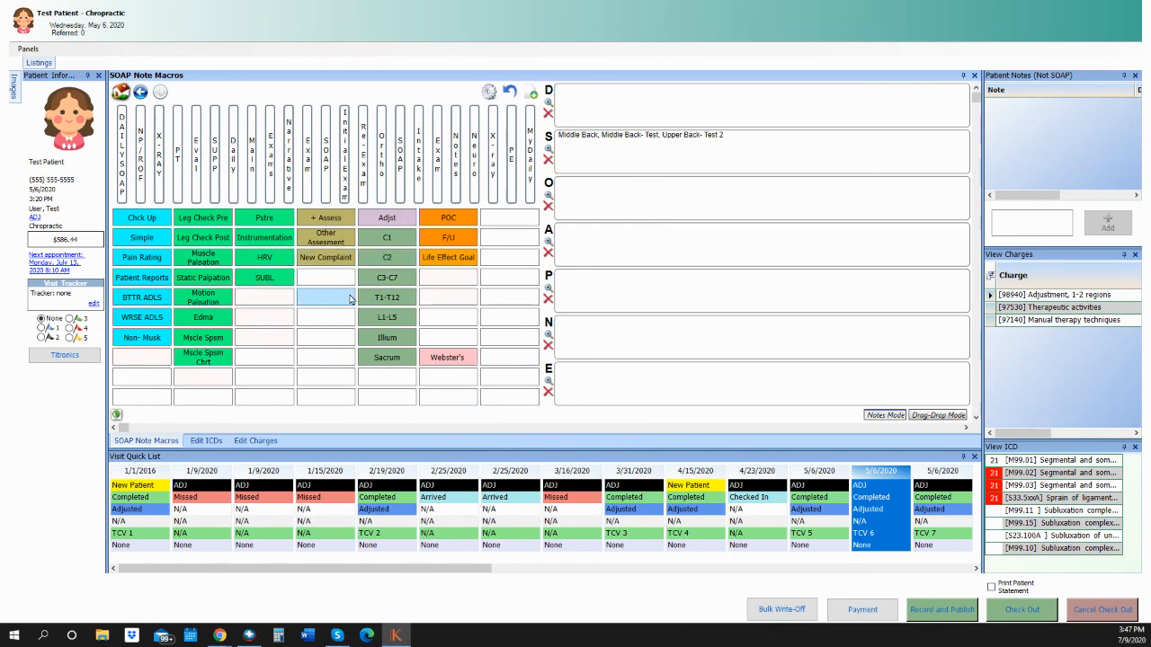
pyautogui.click(282, 323)
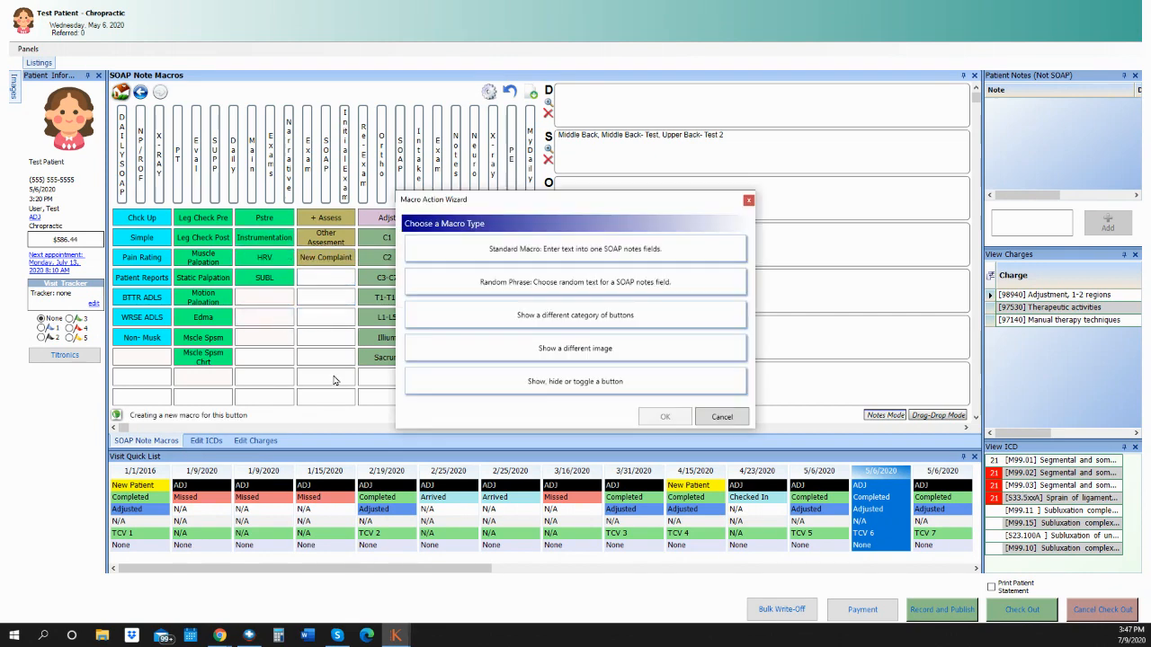
# Make a Standard Text macro named Test that writes into the S notes section.
pyautogui.click(557, 254)
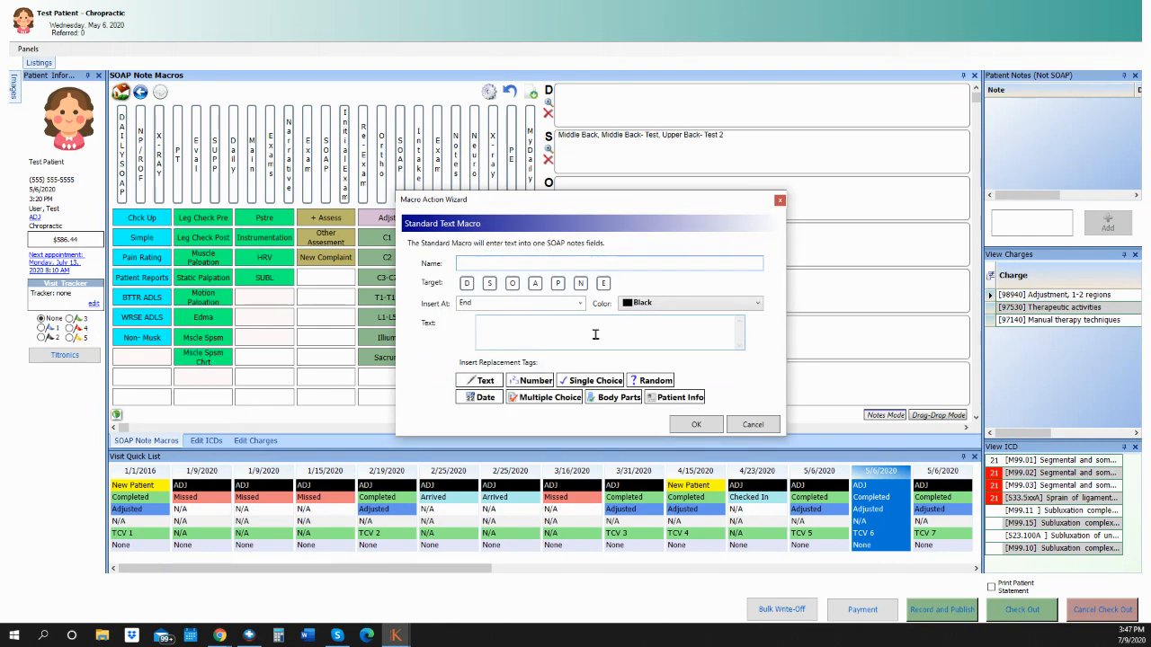
pyautogui.write('Test')
pyautogui.click(489, 283)
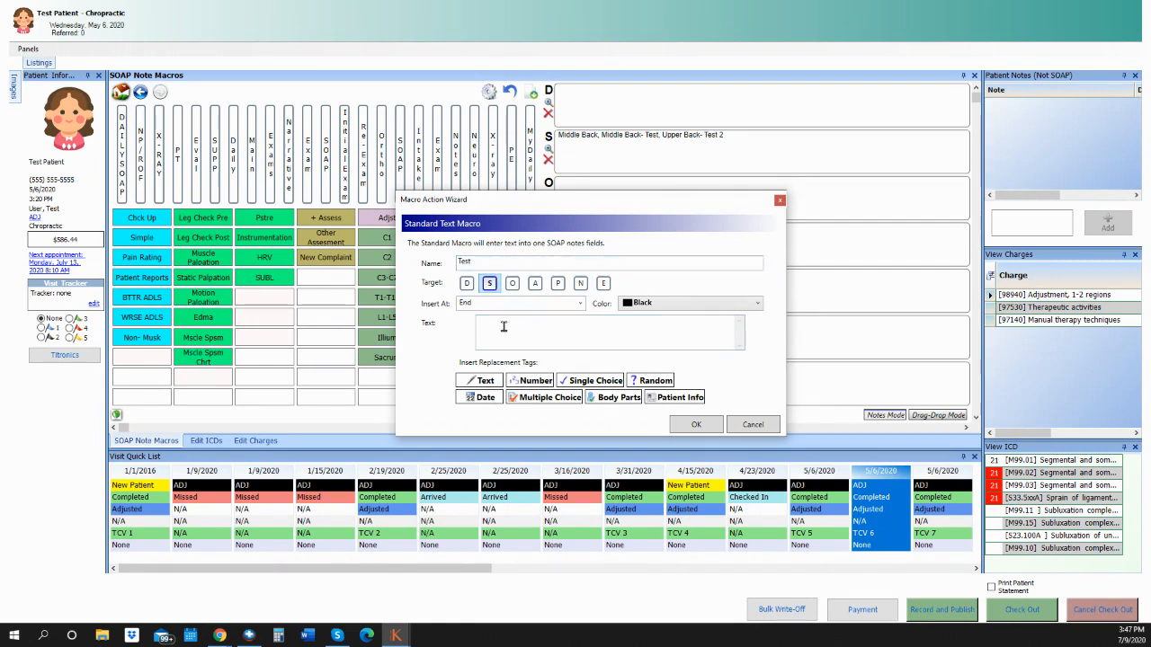
pyautogui.click(544, 331)
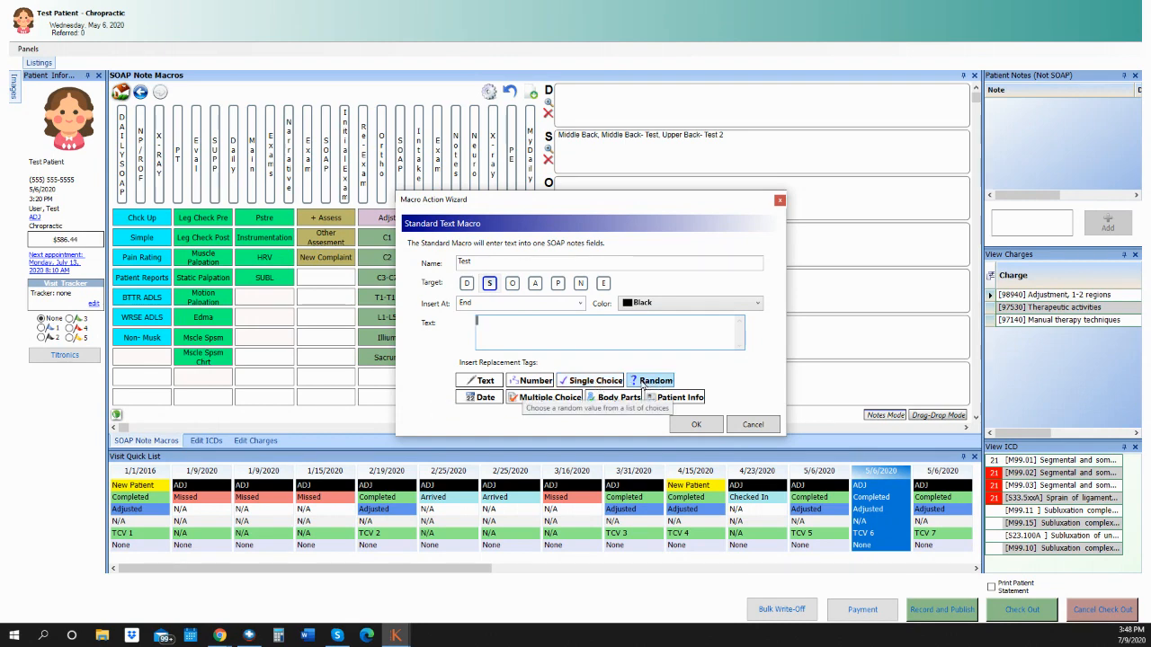
pyautogui.click(654, 381)
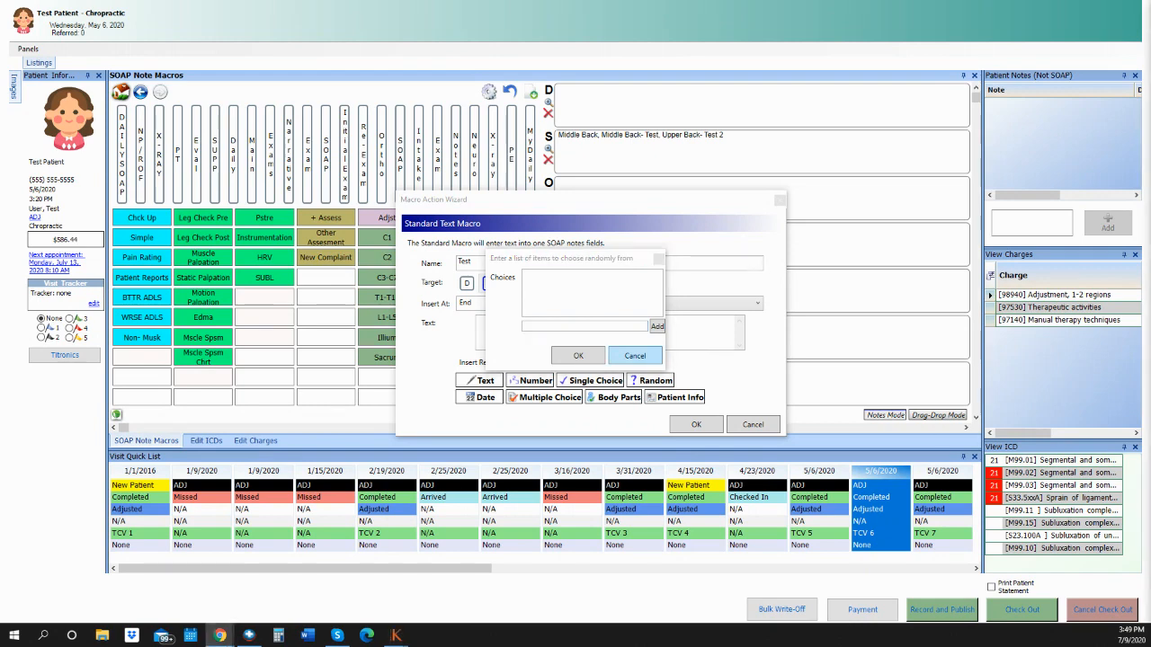
pyautogui.click(644, 360)
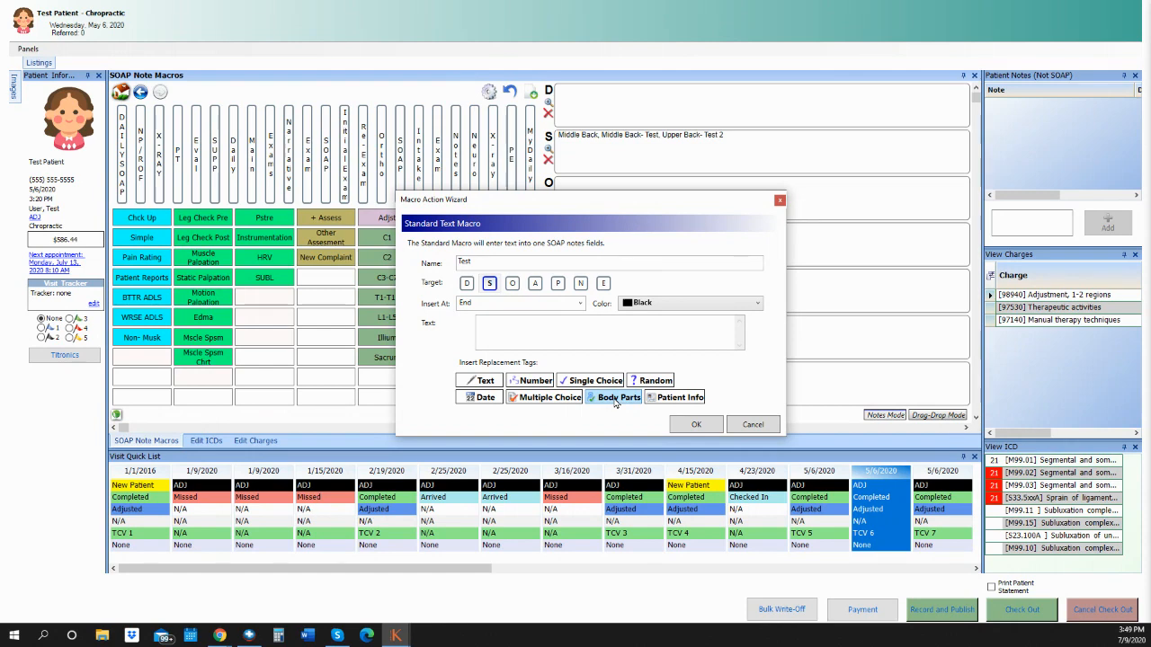
pyautogui.click(682, 401)
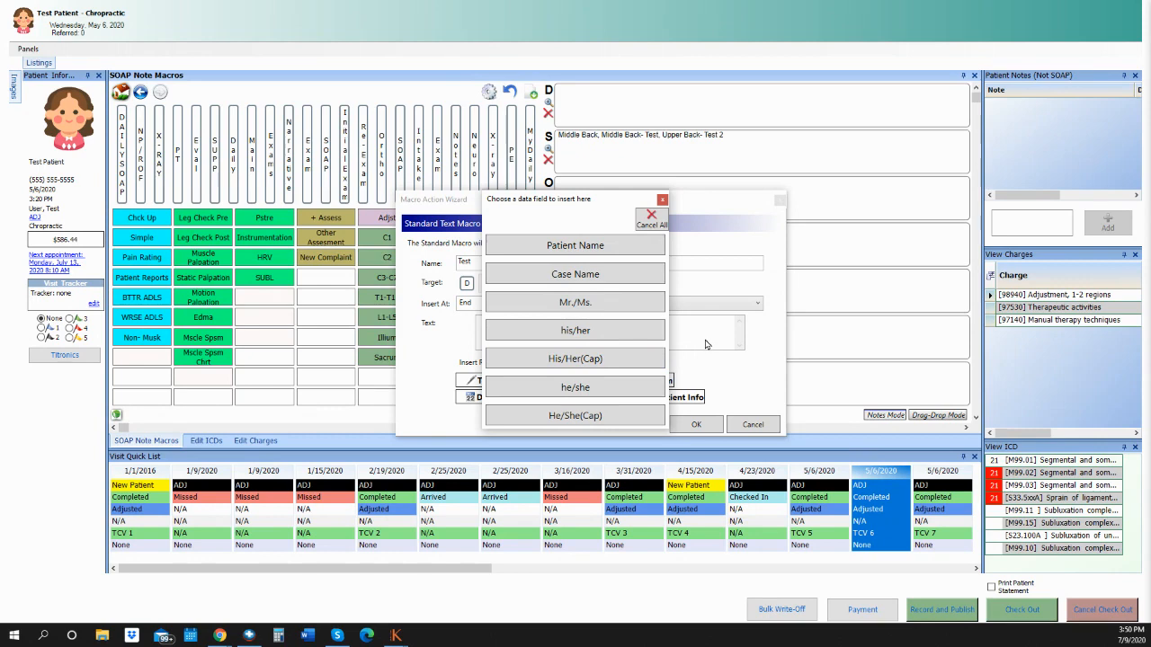
pyautogui.click(662, 200)
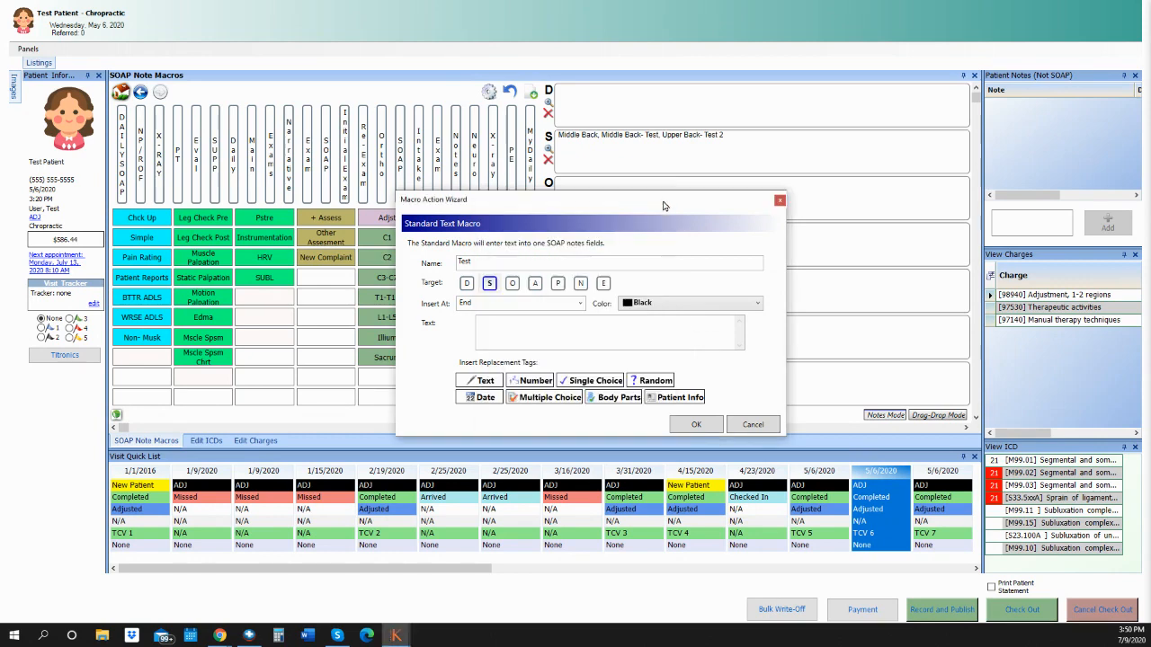
# Enter the macro text 'The patient came in today stating that their pain level is a'.
pyautogui.click(574, 332)
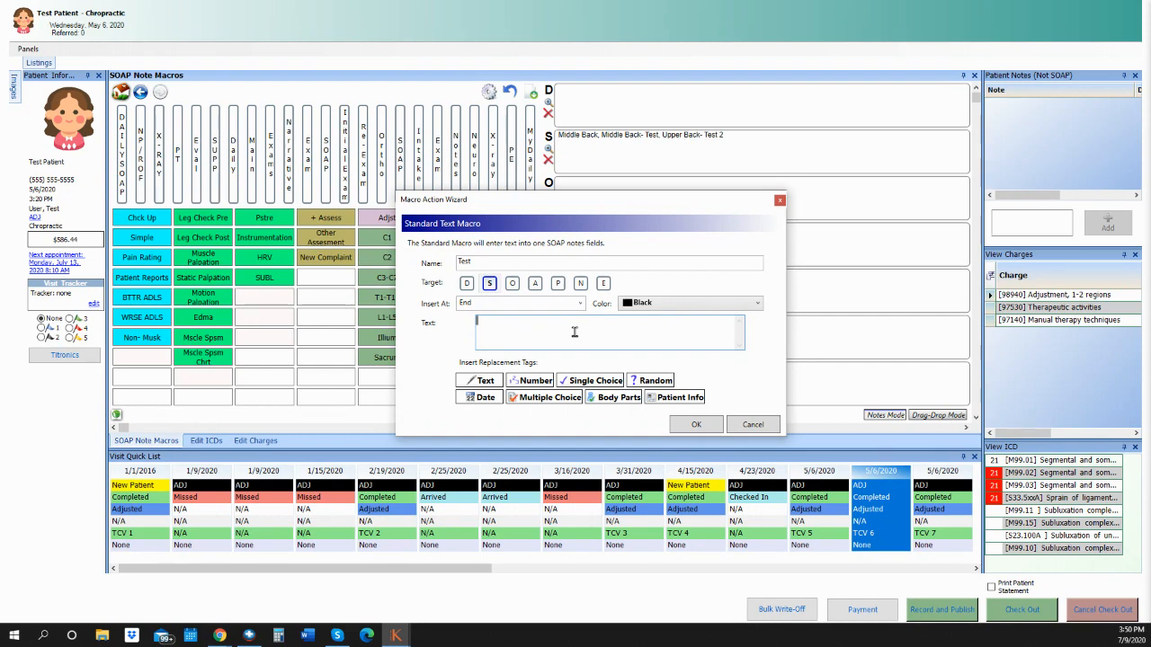
pyautogui.write('The')
pyautogui.press('BackSpace')
pyautogui.press('BackSpace')
pyautogui.write('patient cam')
pyautogui.write('e in today')
pyautogui.write(' stating that')
pyautogui.write(' they a')
pyautogui.write(' their')
pyautogui.write('eir')
pyautogui.write(' pain lefel is a')
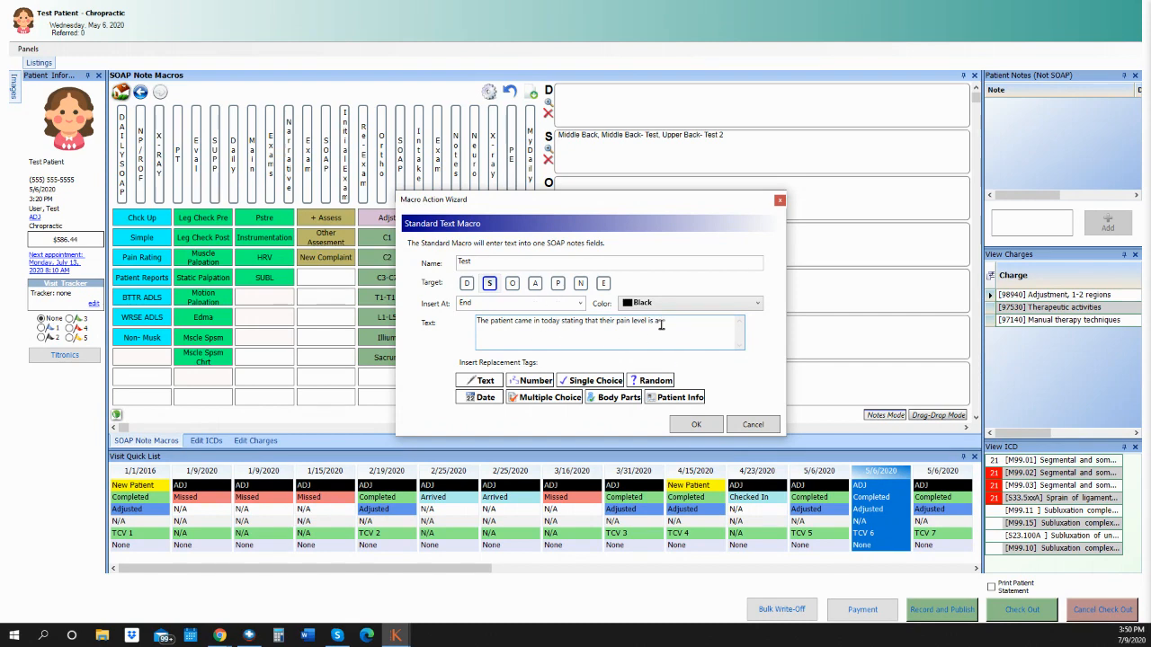
# Append a Pain Rating number placeholder with range 0 to 10 to the macro text.
pyautogui.click(528, 383)
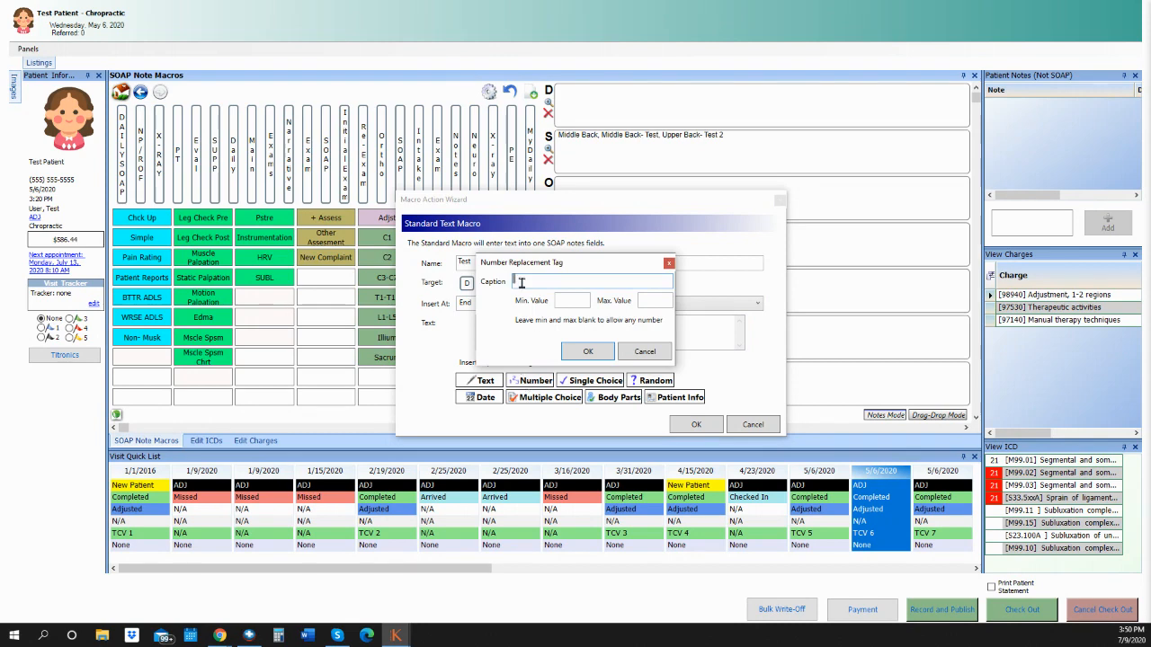
pyautogui.write('Pain')
pyautogui.press('BackSpace')
pyautogui.press('BackSpace')
pyautogui.write('Rating')
pyautogui.click(561, 302)
pyautogui.write('0')
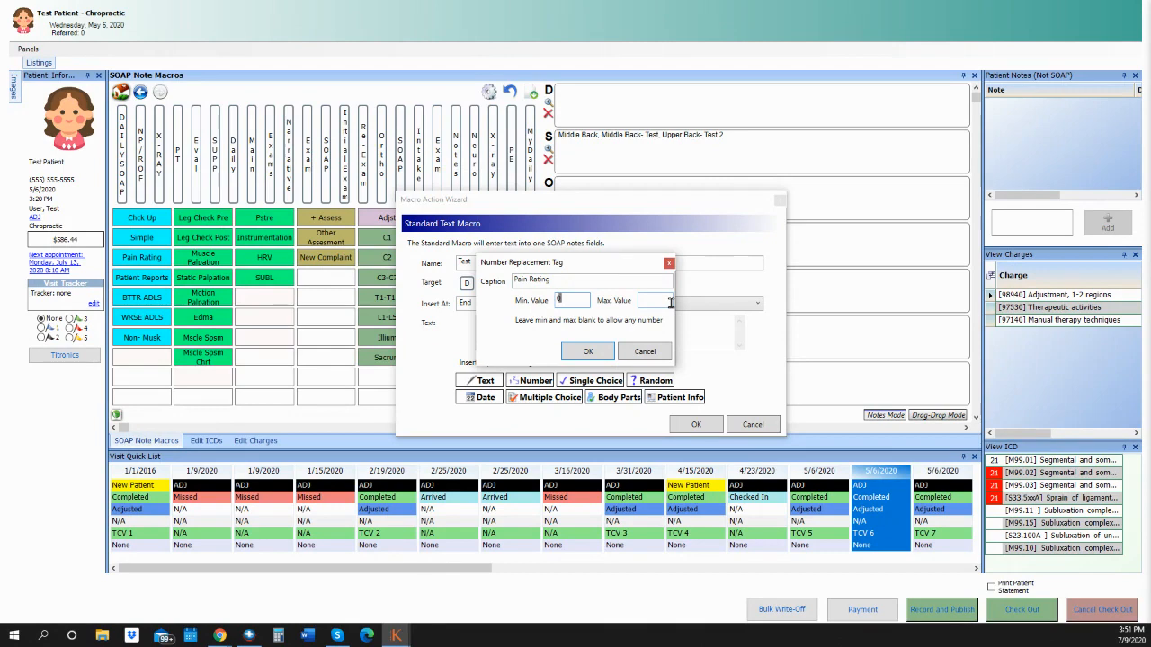
pyautogui.click(655, 299)
pyautogui.write('10')
pyautogui.click(588, 352)
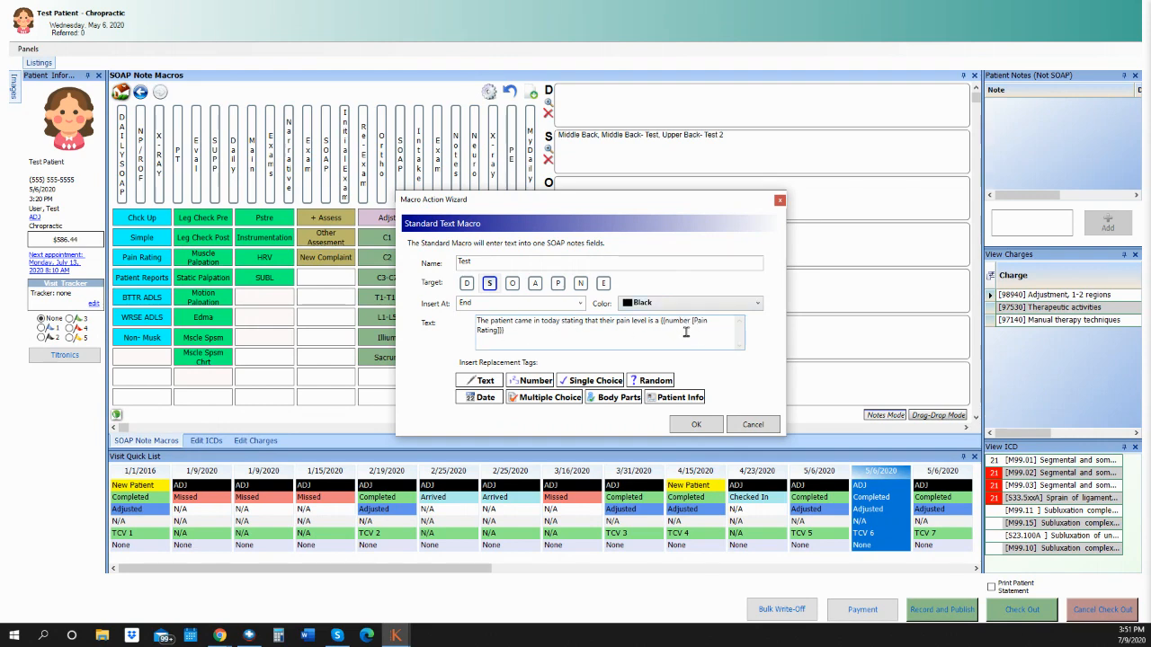
pyautogui.click(527, 330)
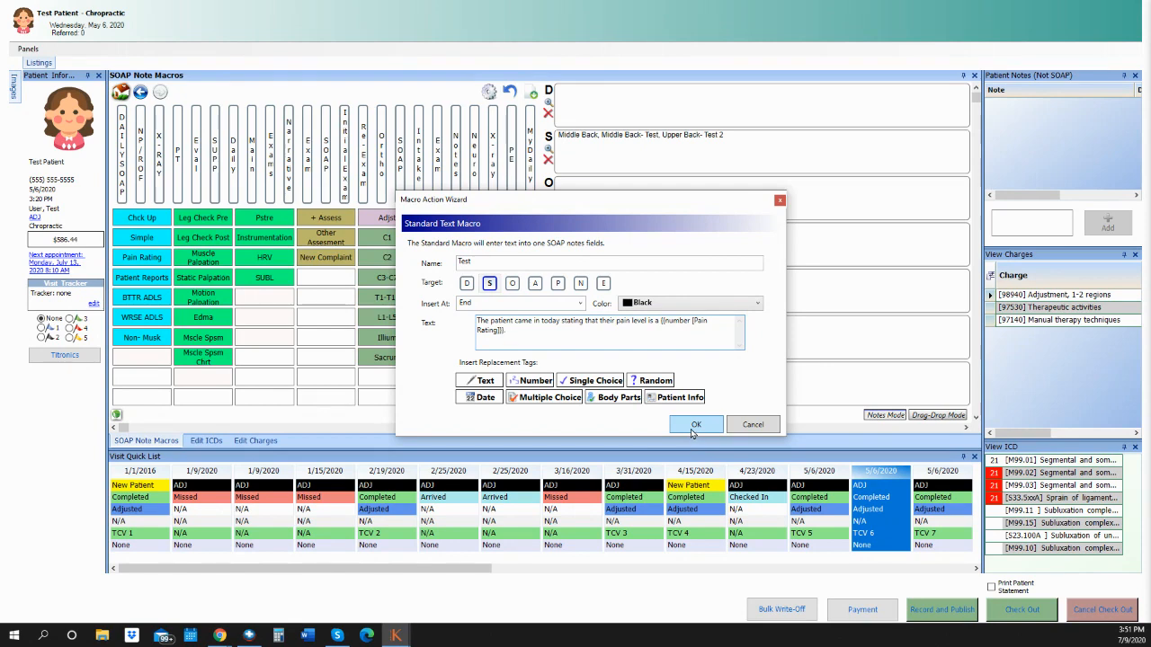
# Save the Test macro and colour its Test button Sky Blue.
pyautogui.click(695, 429)
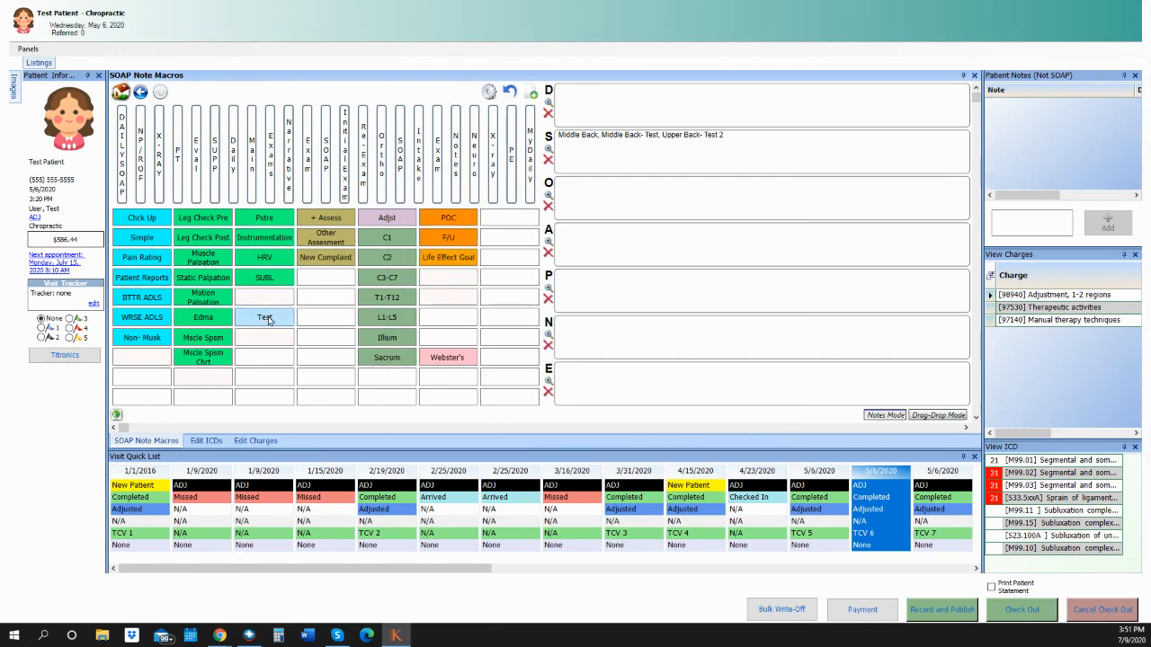
pyautogui.click(274, 322)
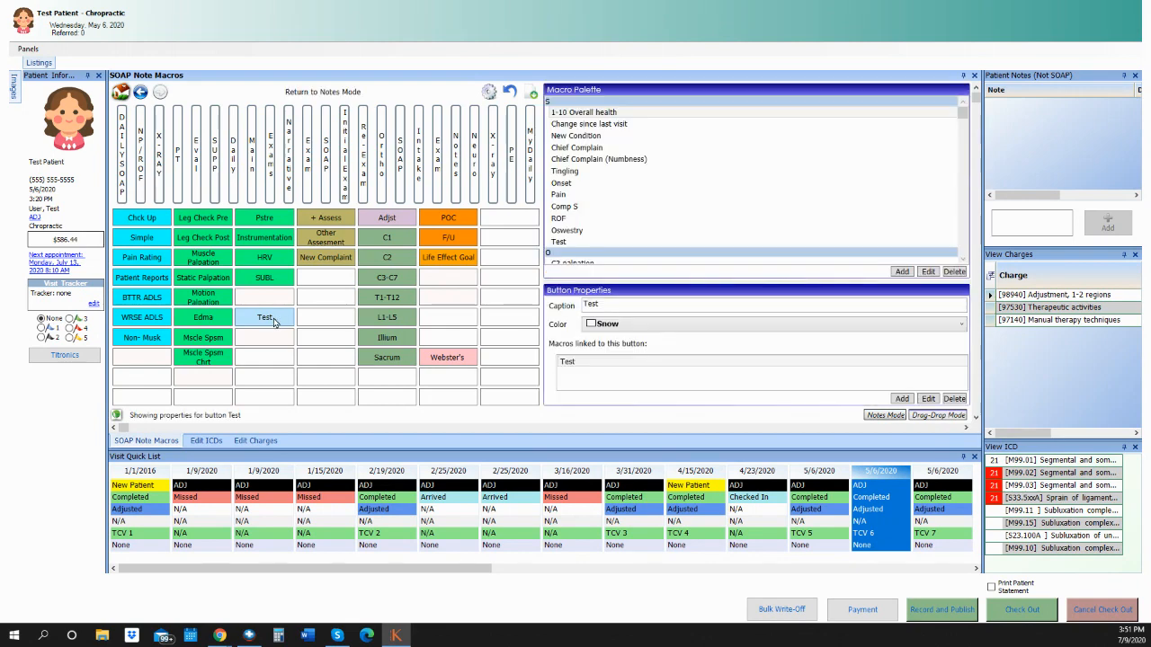
pyautogui.click(604, 329)
pyautogui.click(615, 358)
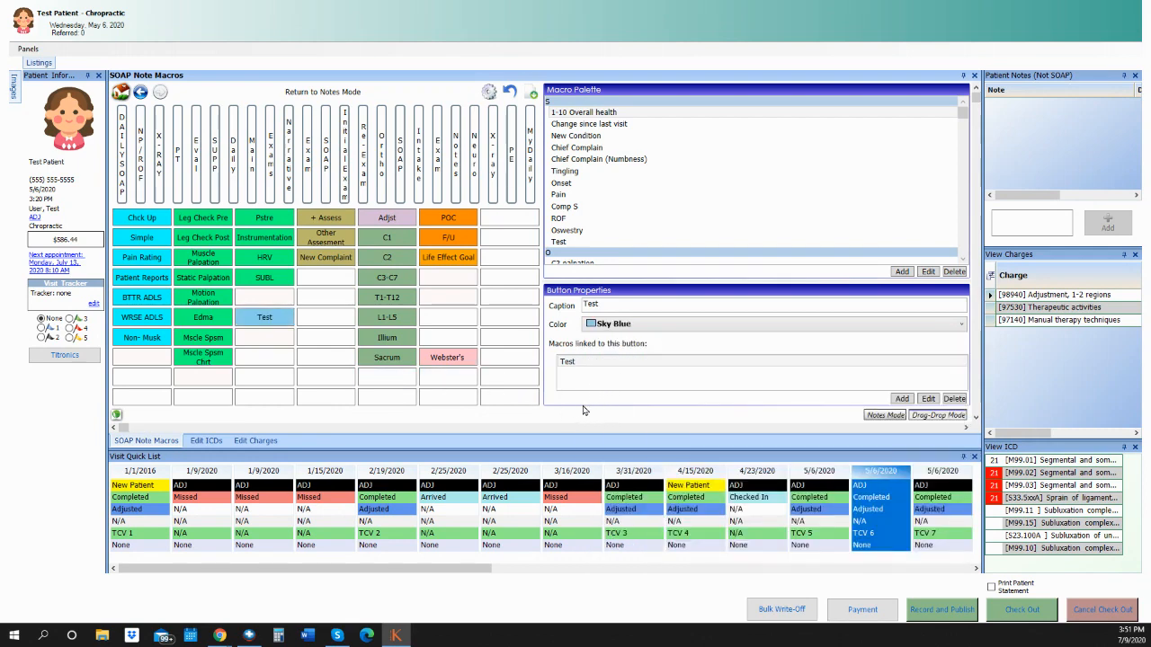
# Reopen the button's linked Test macro to check it, keeping its text.
pyautogui.click(610, 366)
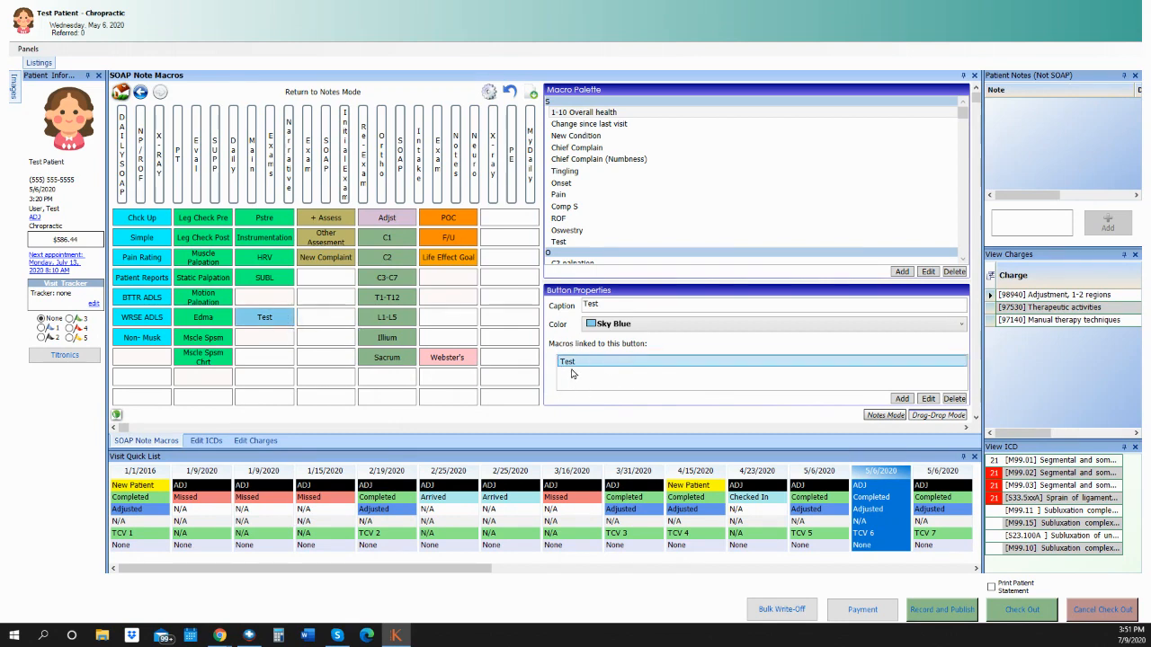
pyautogui.click(929, 399)
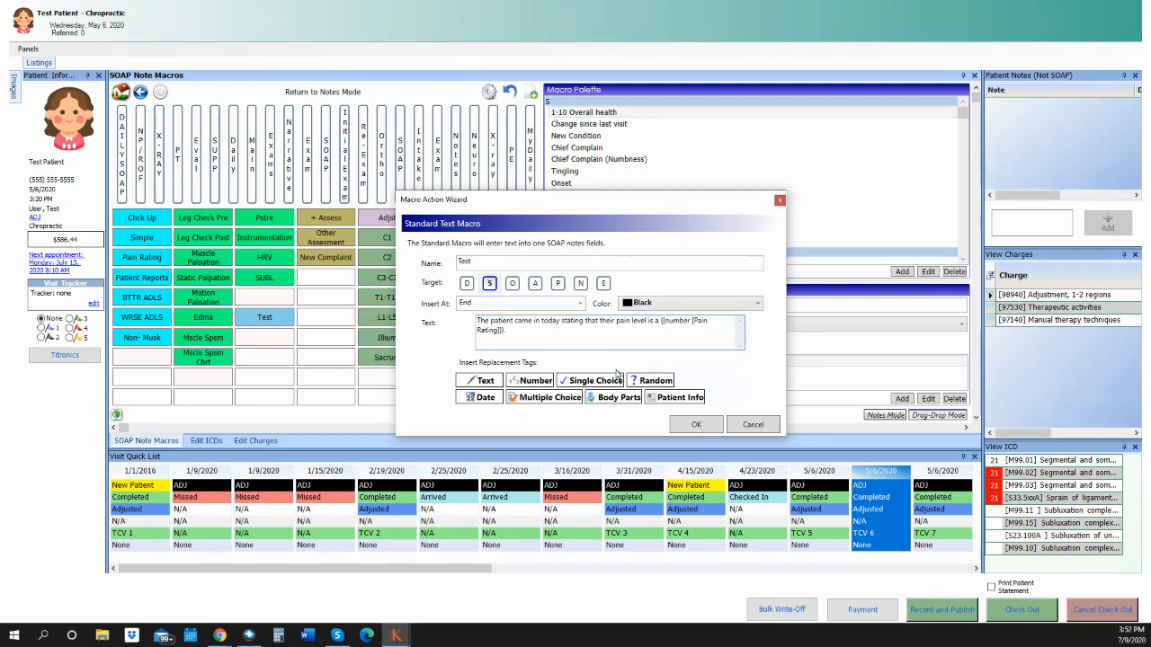
pyautogui.click(697, 424)
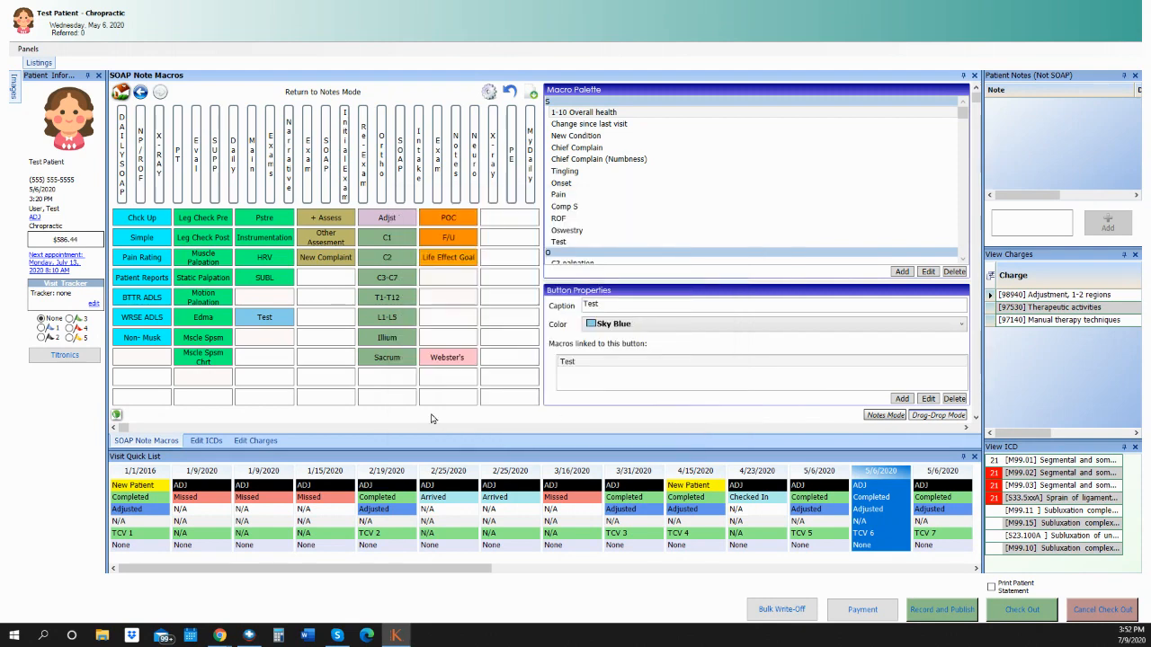
# In Notes Mode, run the Test macro with pain level 6 so the S note ends 'their pain level is a 6.'.
pyautogui.click(886, 417)
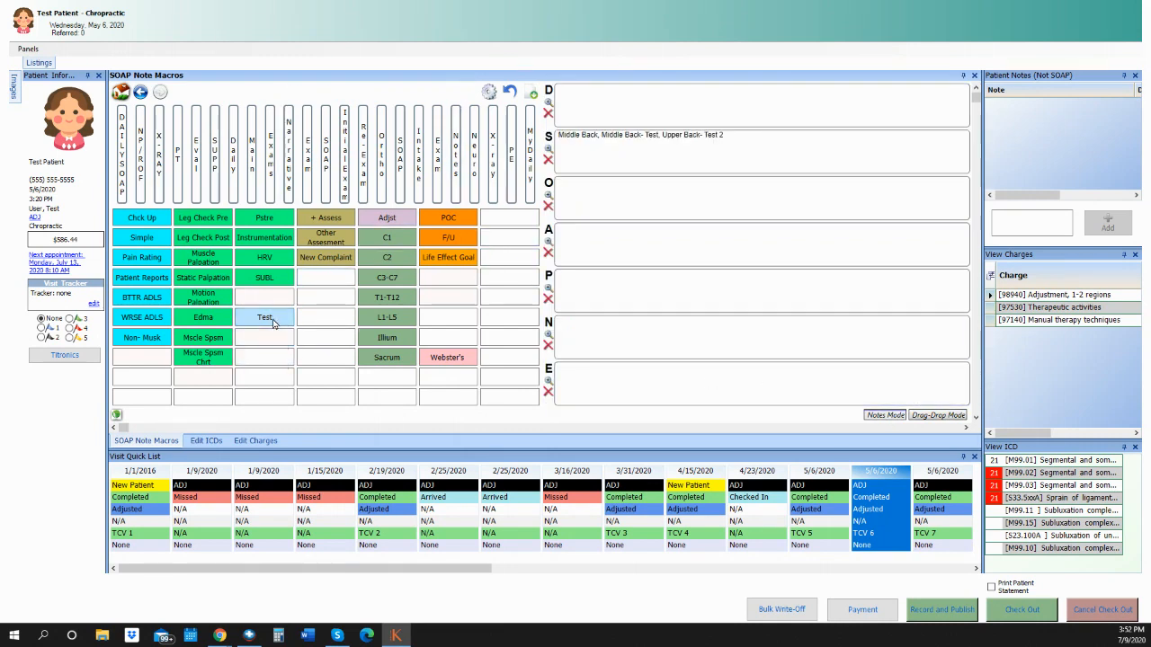
pyautogui.click(265, 319)
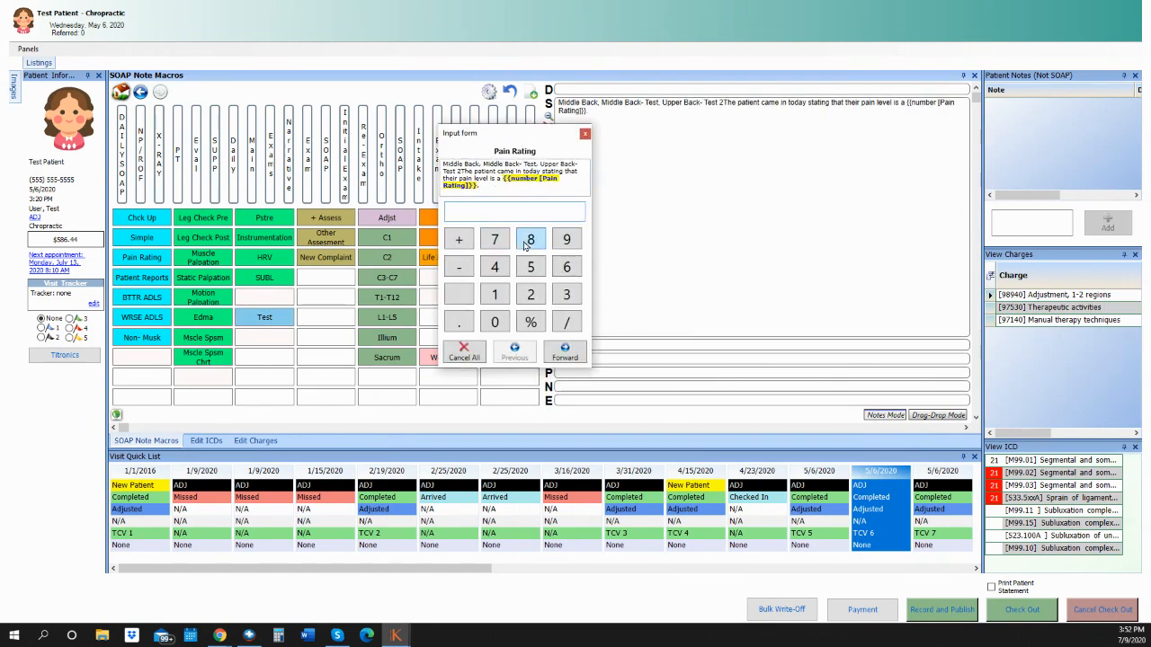
pyautogui.click(564, 268)
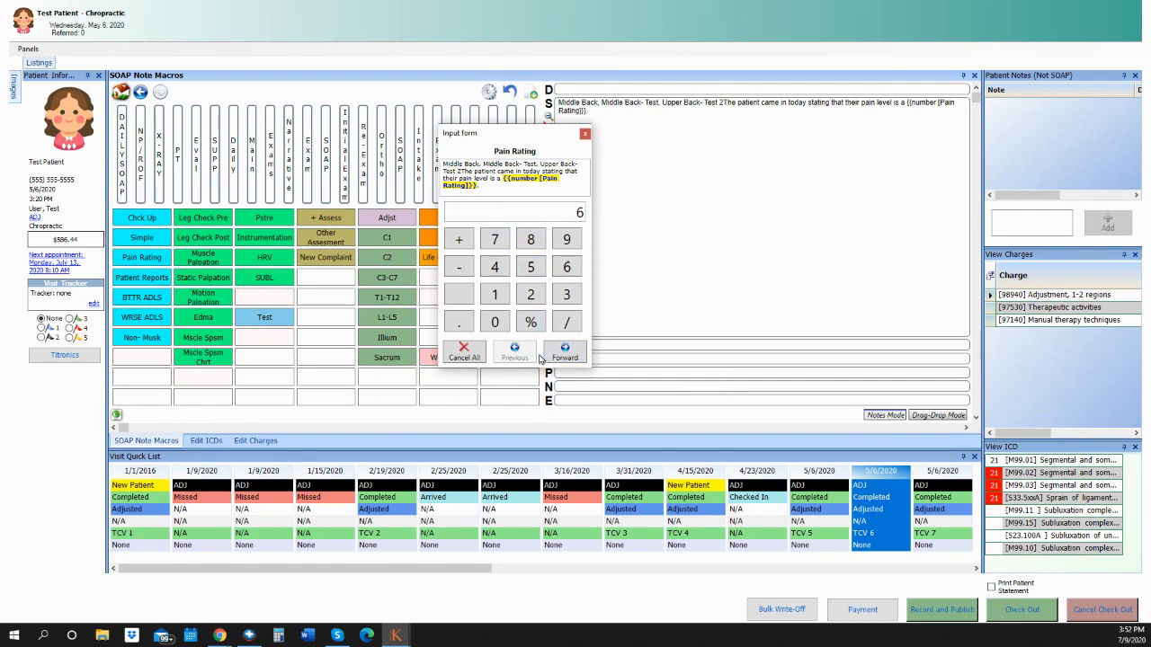
pyautogui.click(567, 351)
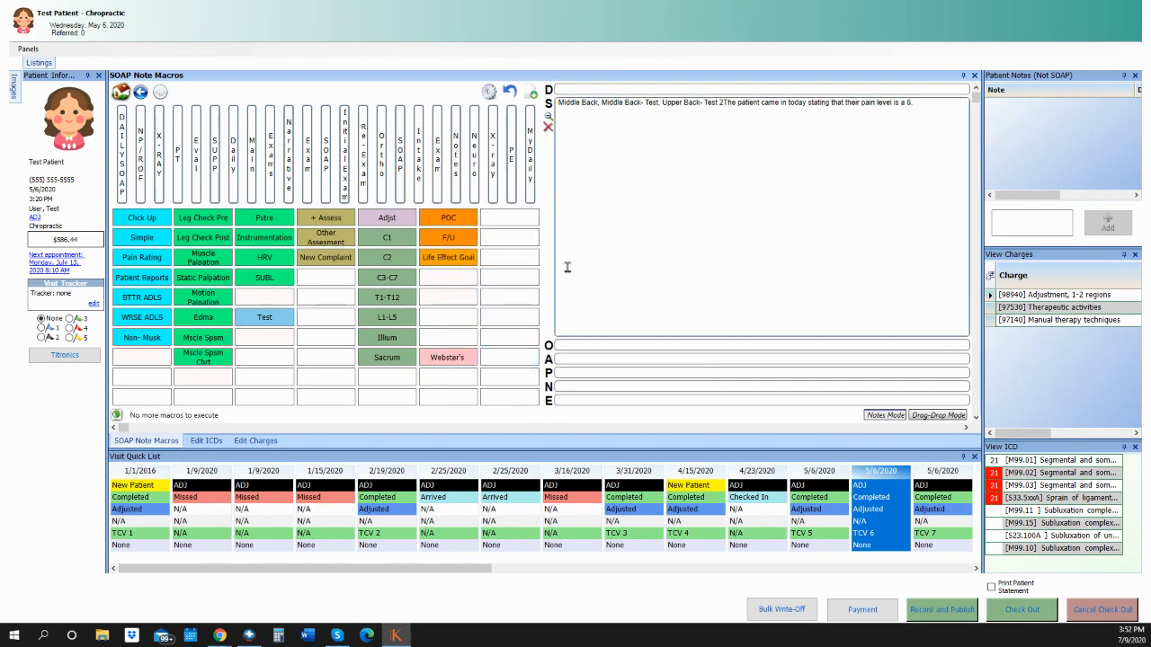
pyautogui.click(723, 104)
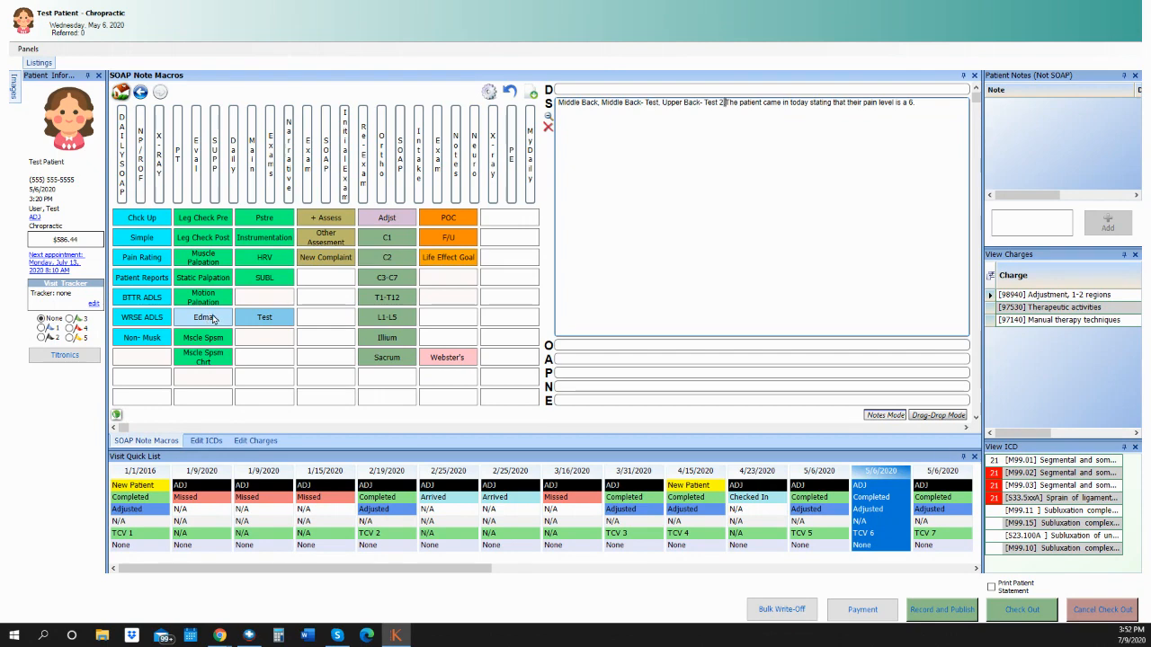
# Open the C1 button's linked macro in the Macro Action Wizard to view its text.
pyautogui.rightClick(389, 237)
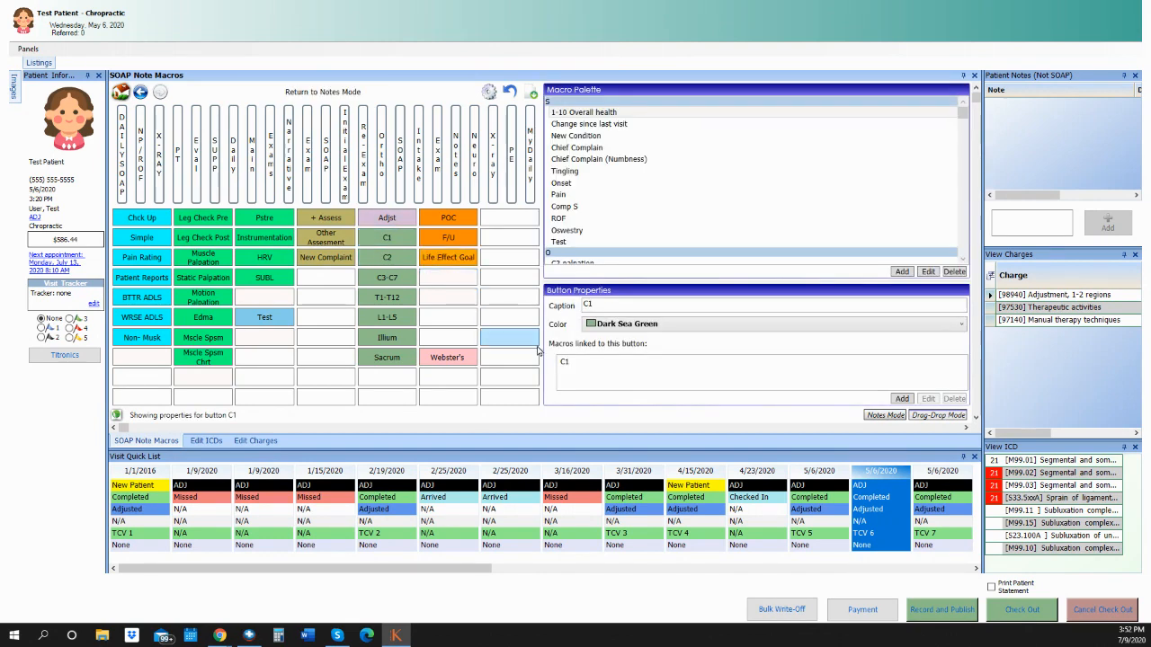
pyautogui.click(568, 363)
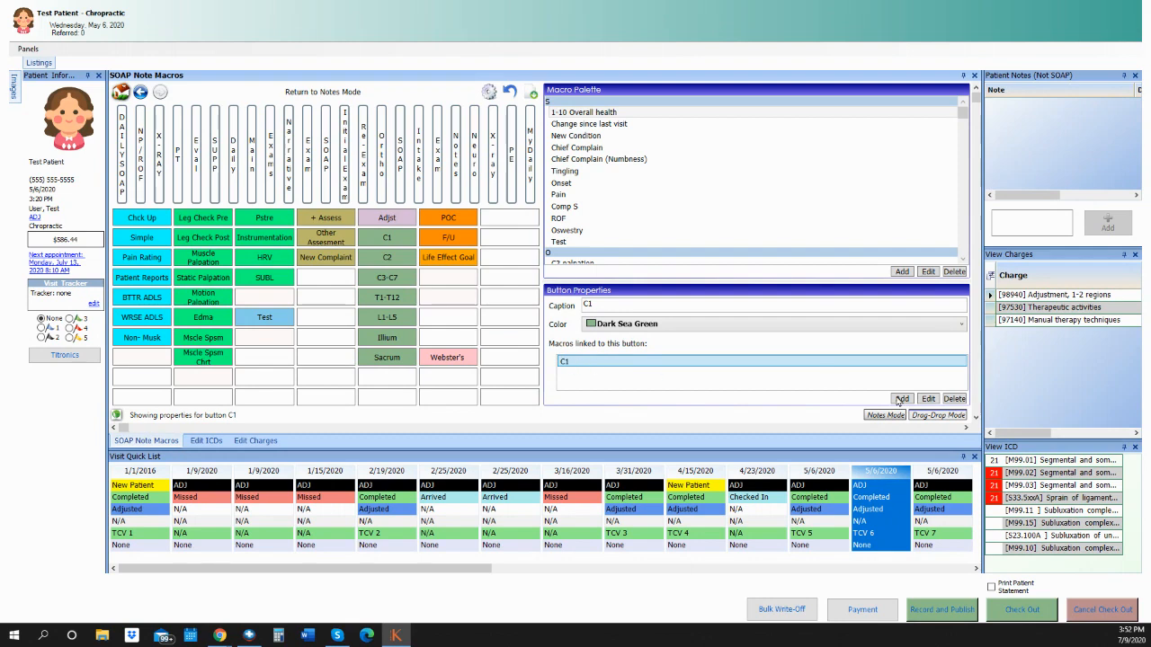
pyautogui.click(928, 398)
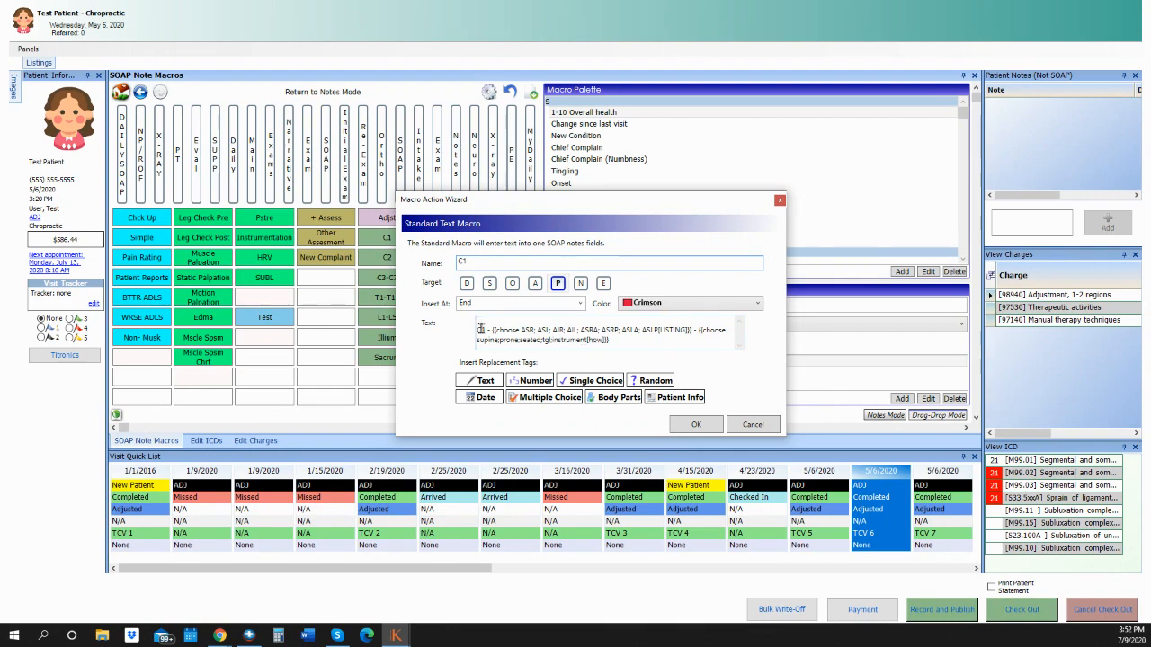
pyautogui.click(480, 329)
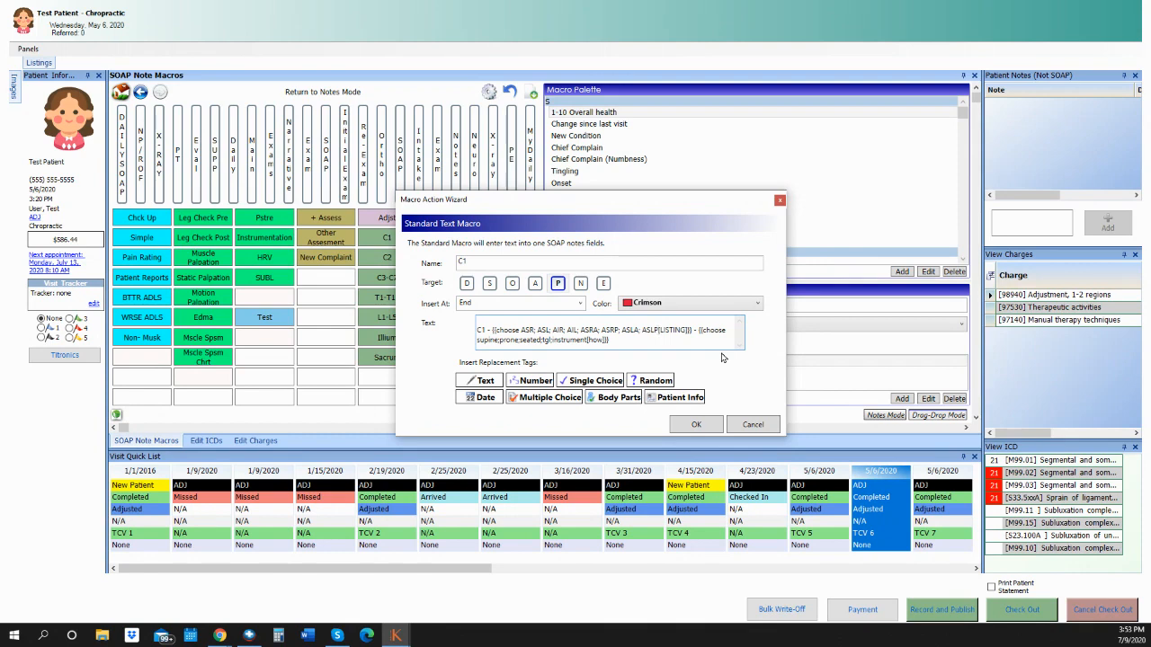
# Delete ';new option' before [LISTING] in the C1 macro text and save the macro.
pyautogui.write('P;new s')
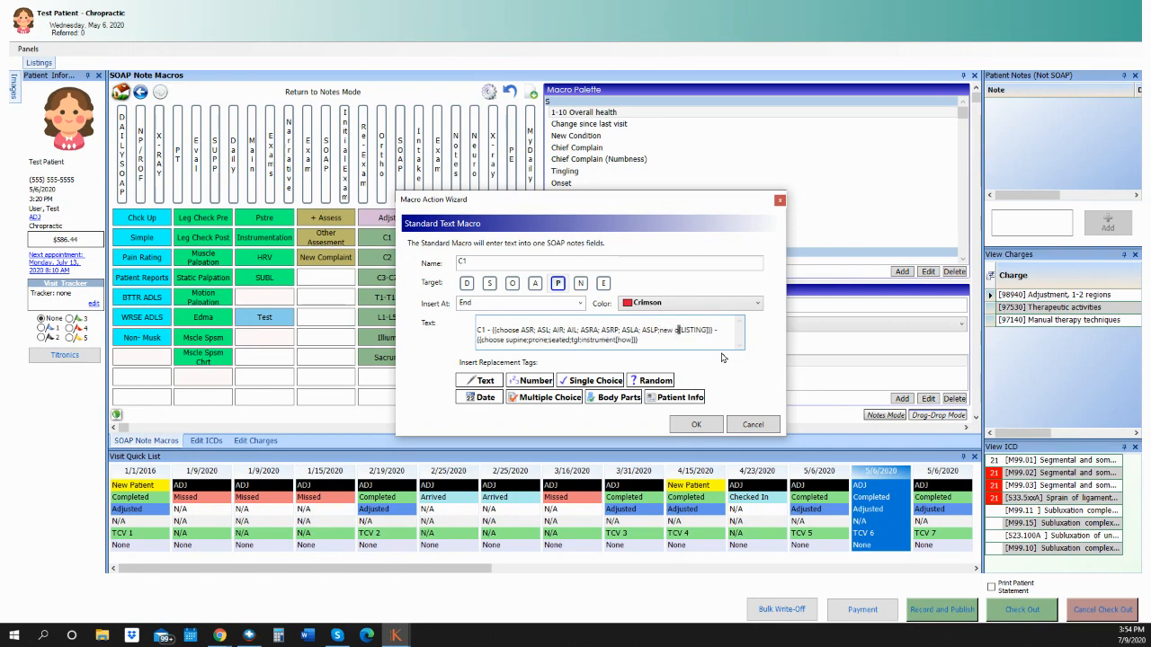
pyautogui.write('ption')
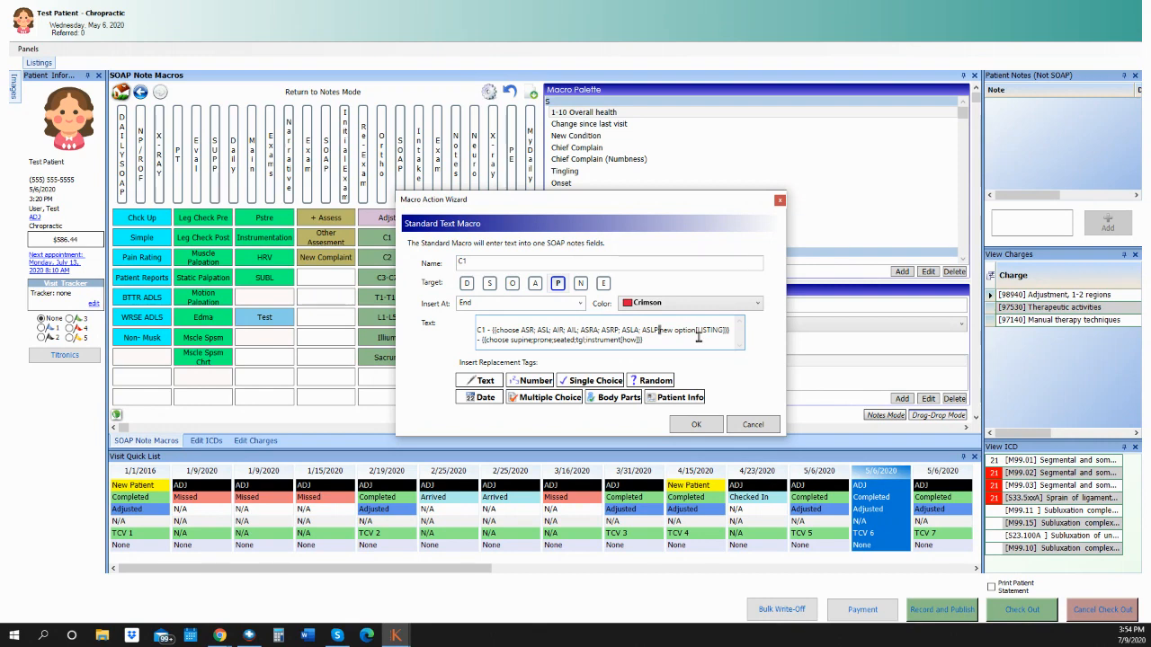
pyautogui.click(694, 331)
pyautogui.press('BackSpace')
pyautogui.press('BackSpace')
pyautogui.press('BackSpace')
pyautogui.press('BackSpace')
pyautogui.press('BackSpace')
pyautogui.press('BackSpace')
pyautogui.press('BackSpace')
pyautogui.press('BackSpace')
pyautogui.press('BackSpace')
pyautogui.press('BackSpace')
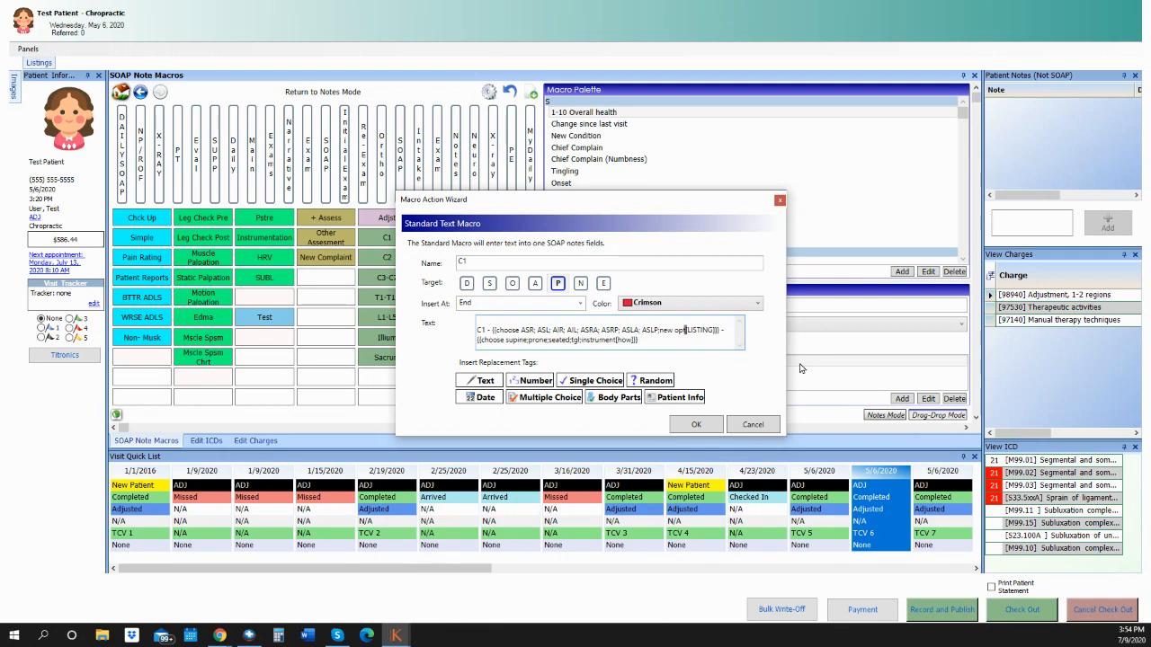
pyautogui.press('BackSpace')
pyautogui.press('BackSpace')
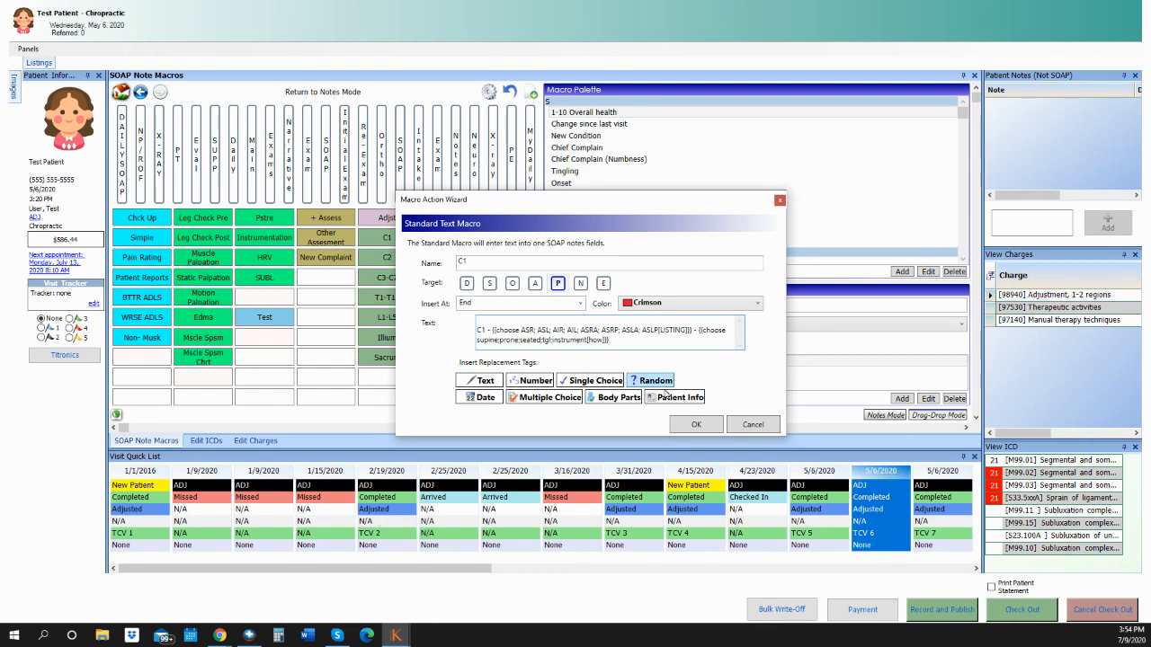
pyautogui.click(695, 424)
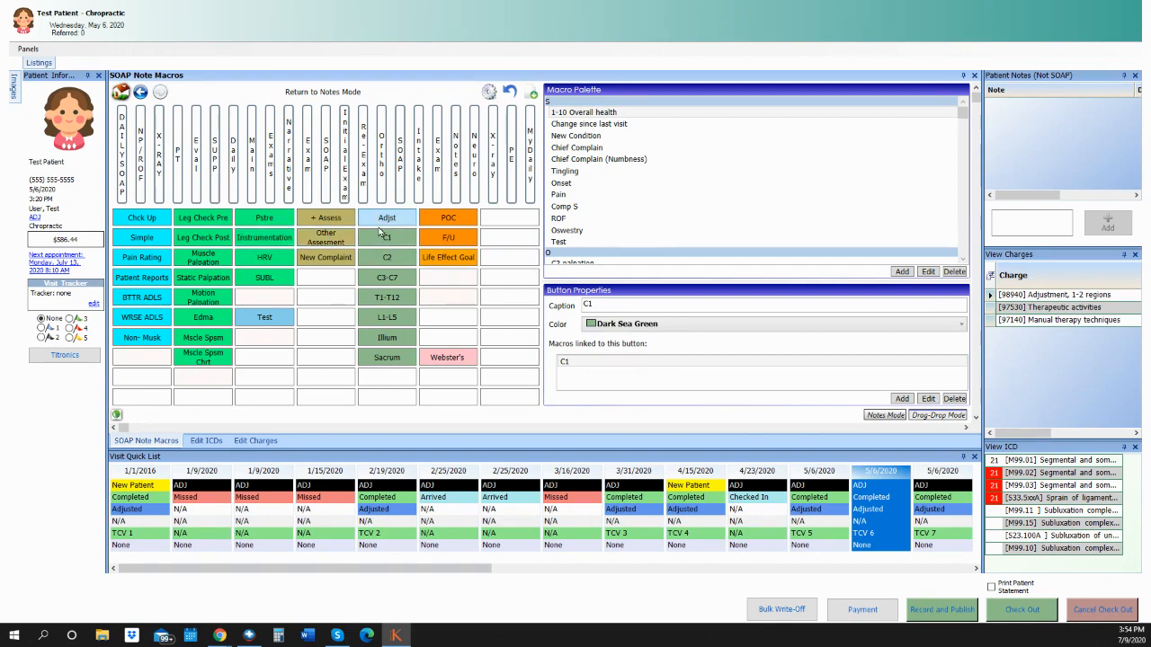
# Drag the Adjst button from DAILY SOAP onto the MyDaily tab and confirm it appears in MyDaily.
pyautogui.click(529, 152)
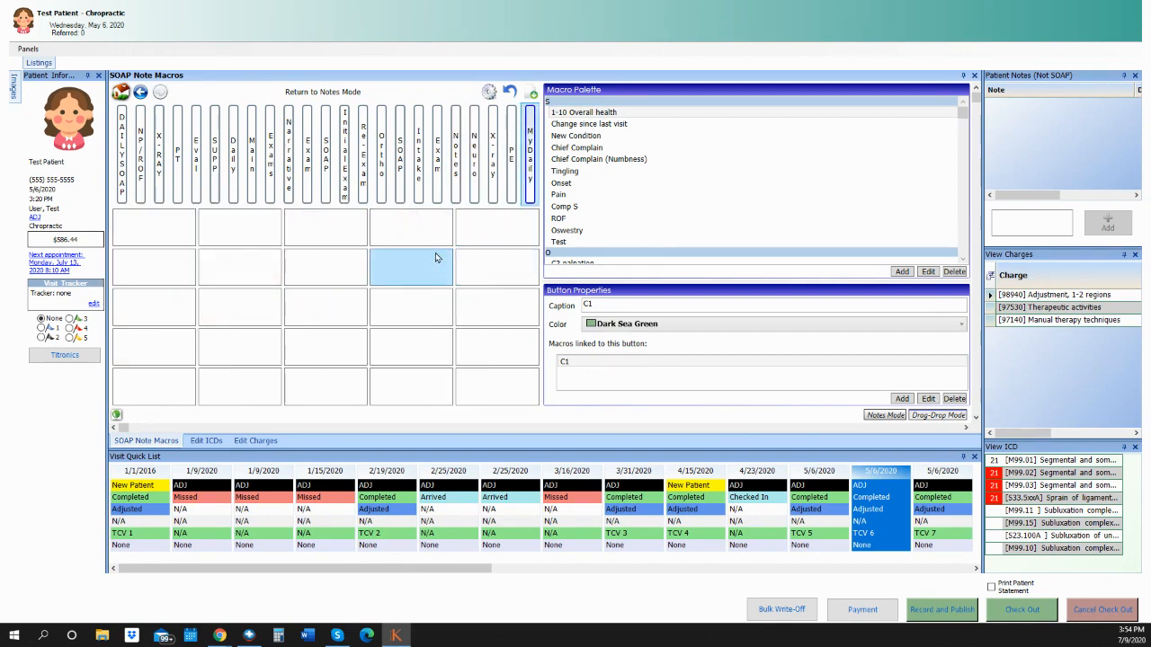
pyautogui.click(129, 178)
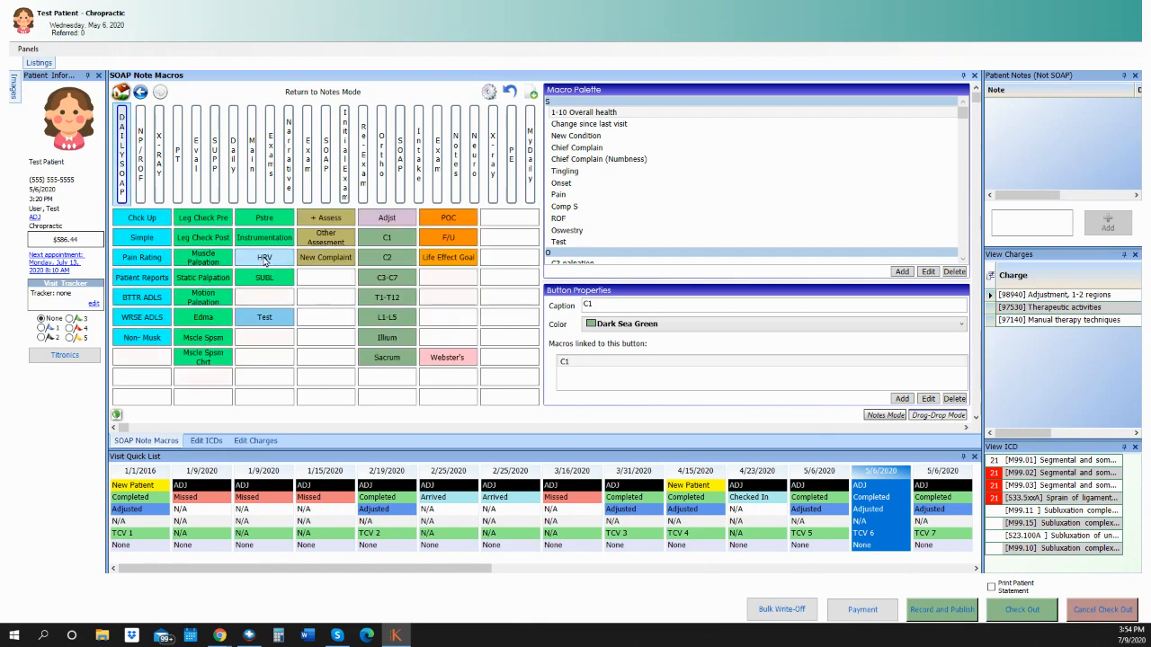
pyautogui.click(391, 222)
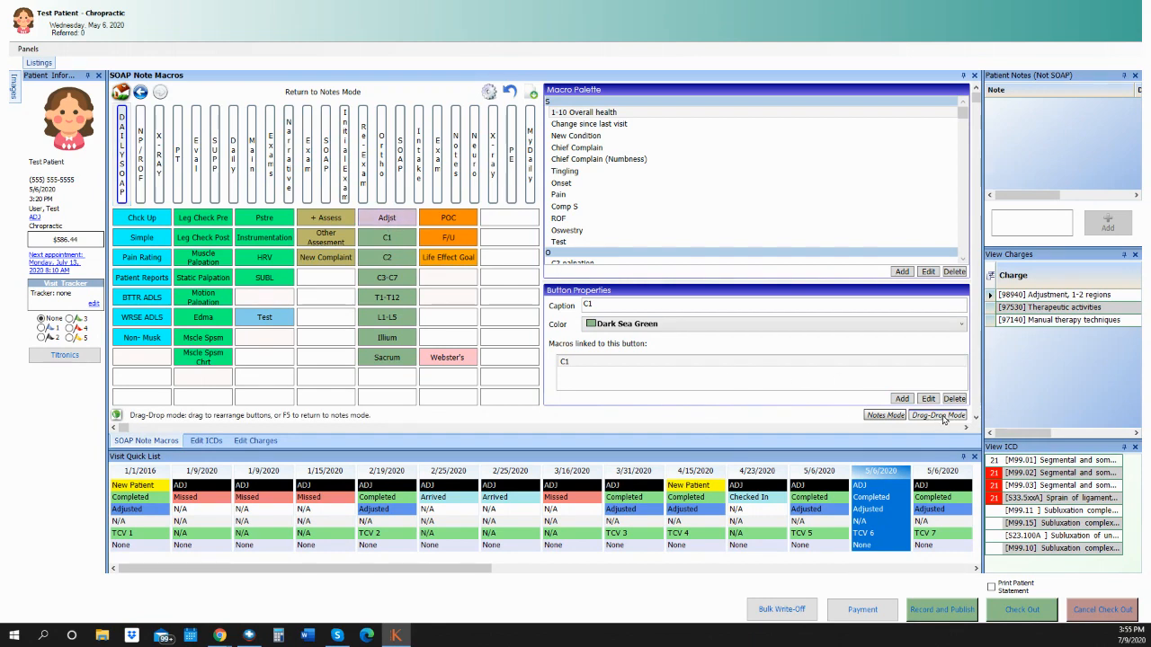
pyautogui.moveTo(387, 220); pyautogui.dragTo(530, 161)
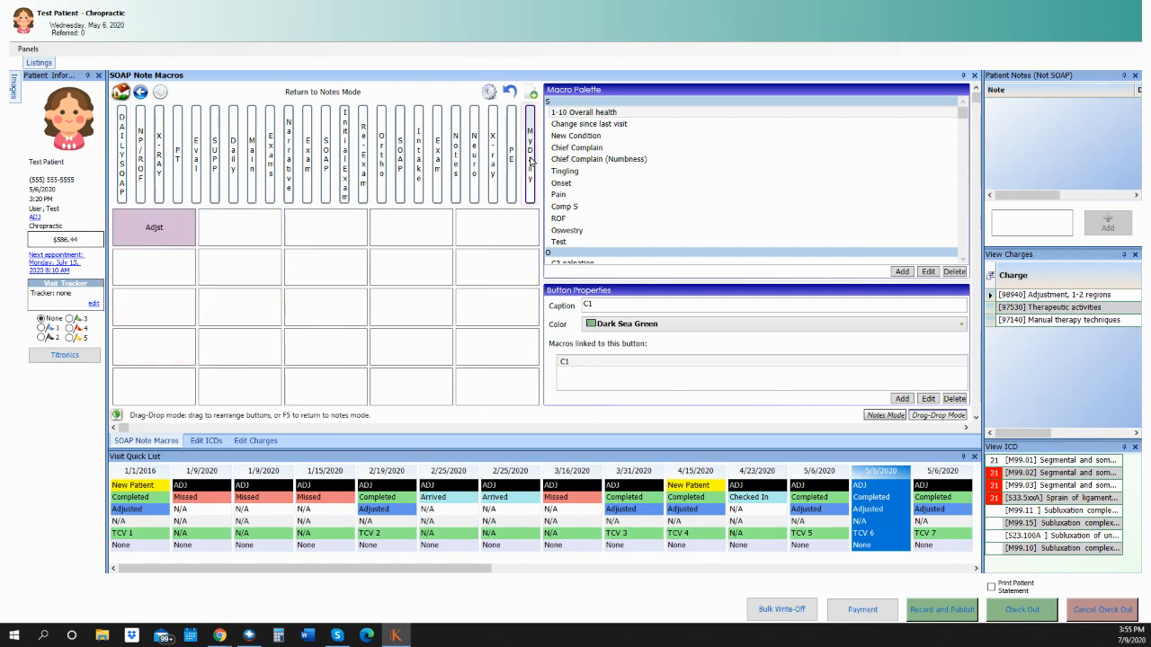
pyautogui.click(122, 187)
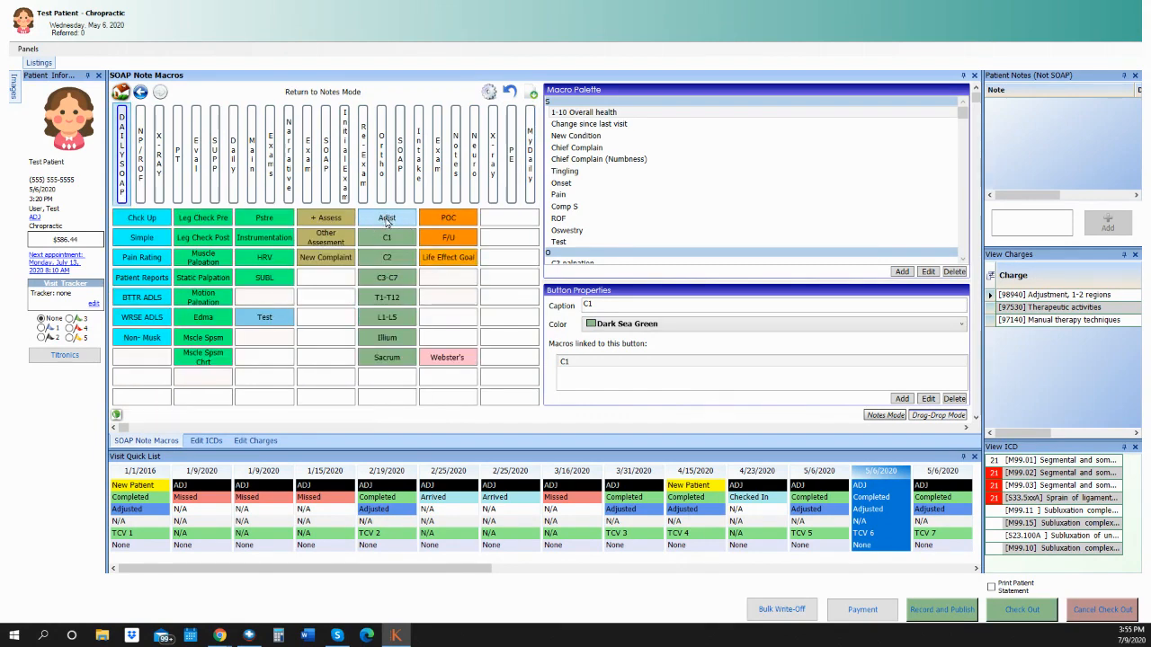
pyautogui.click(532, 191)
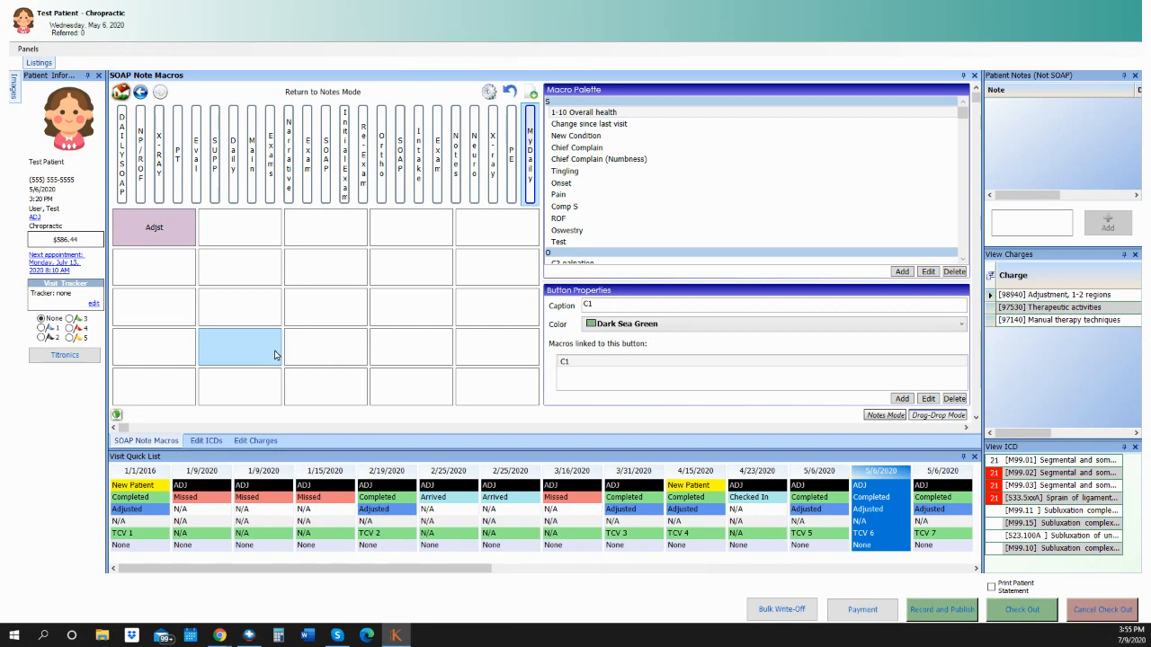
# Accept the macro template settings and return the macro panel to Notes Mode.
pyautogui.click(488, 92)
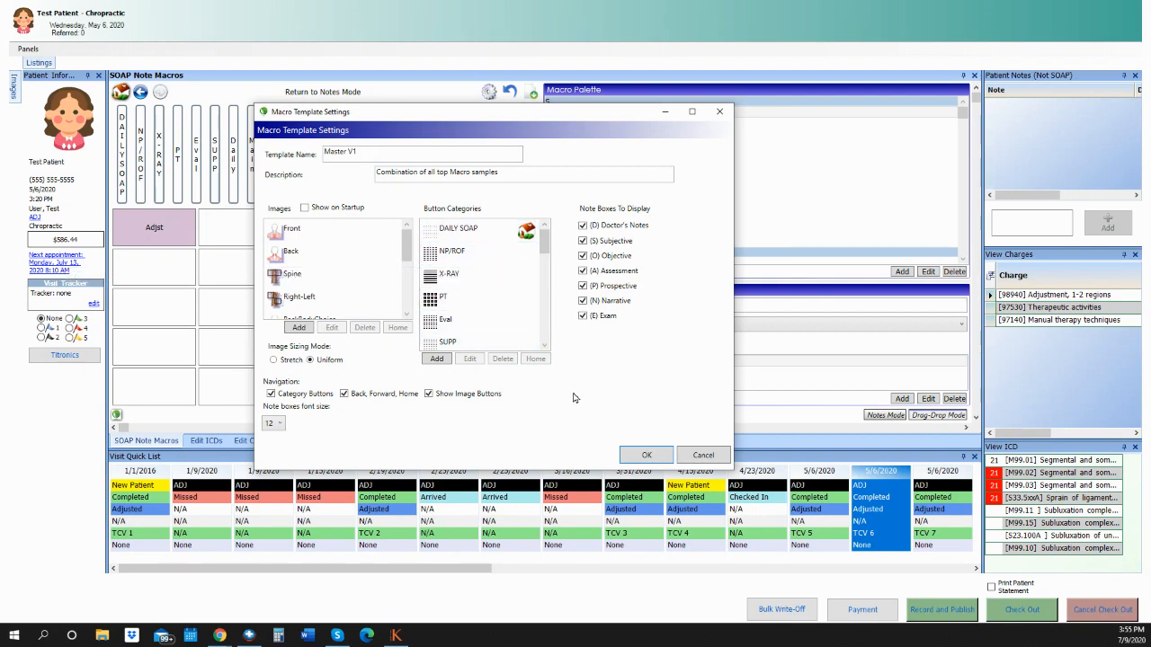
pyautogui.click(645, 455)
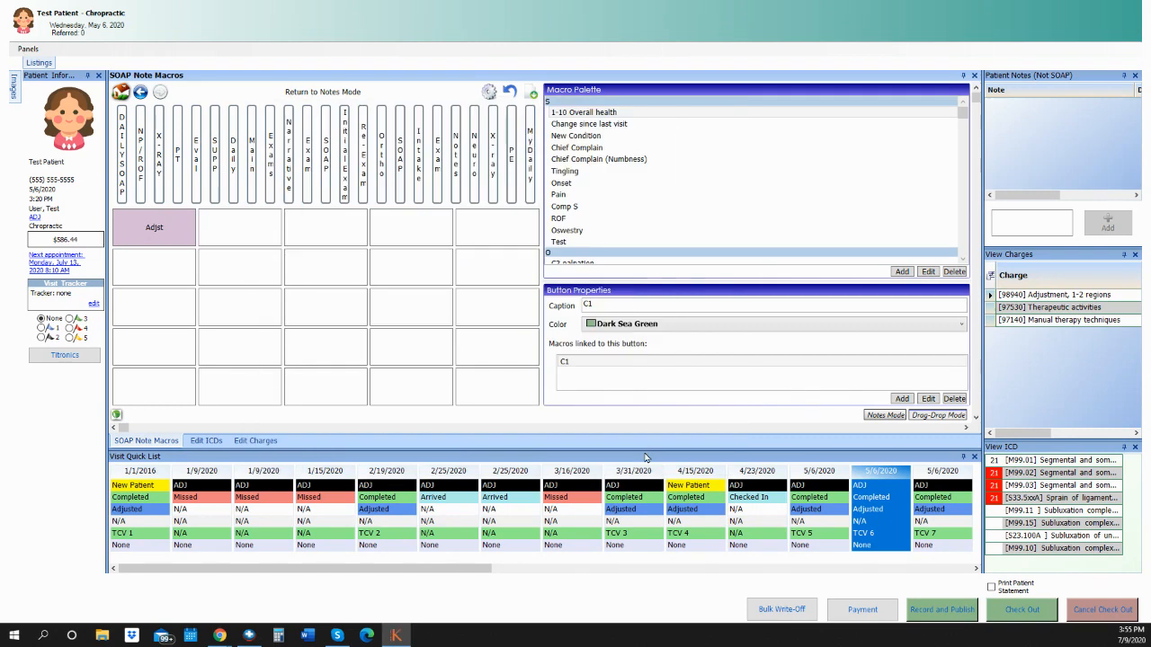
pyautogui.click(883, 417)
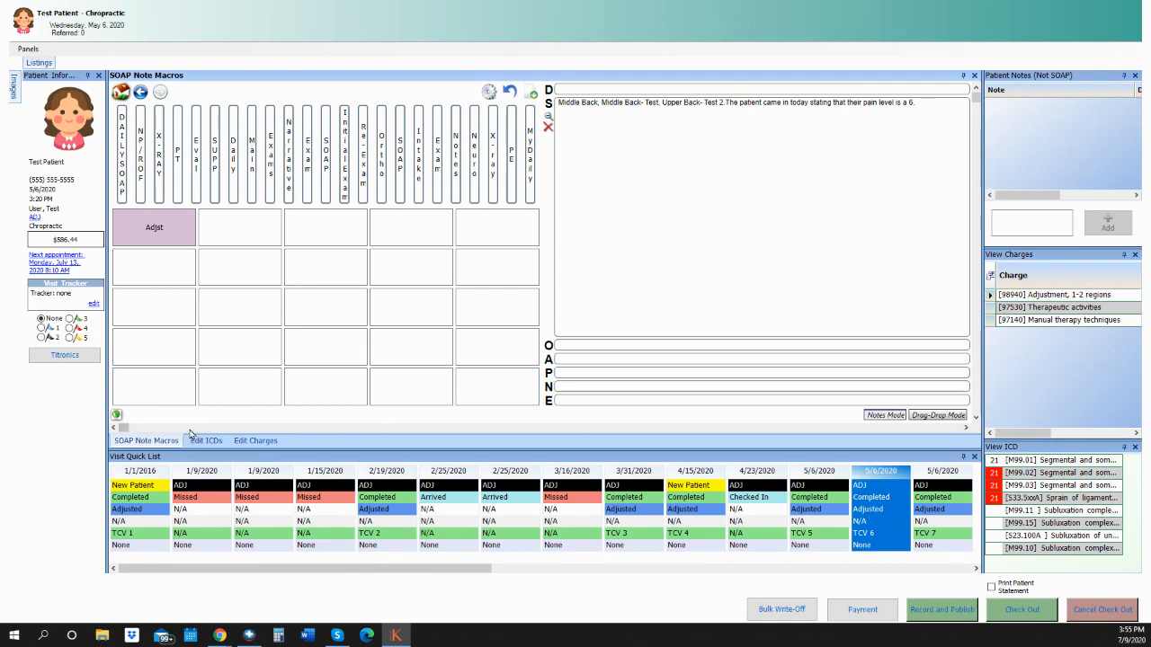
pyautogui.click(117, 416)
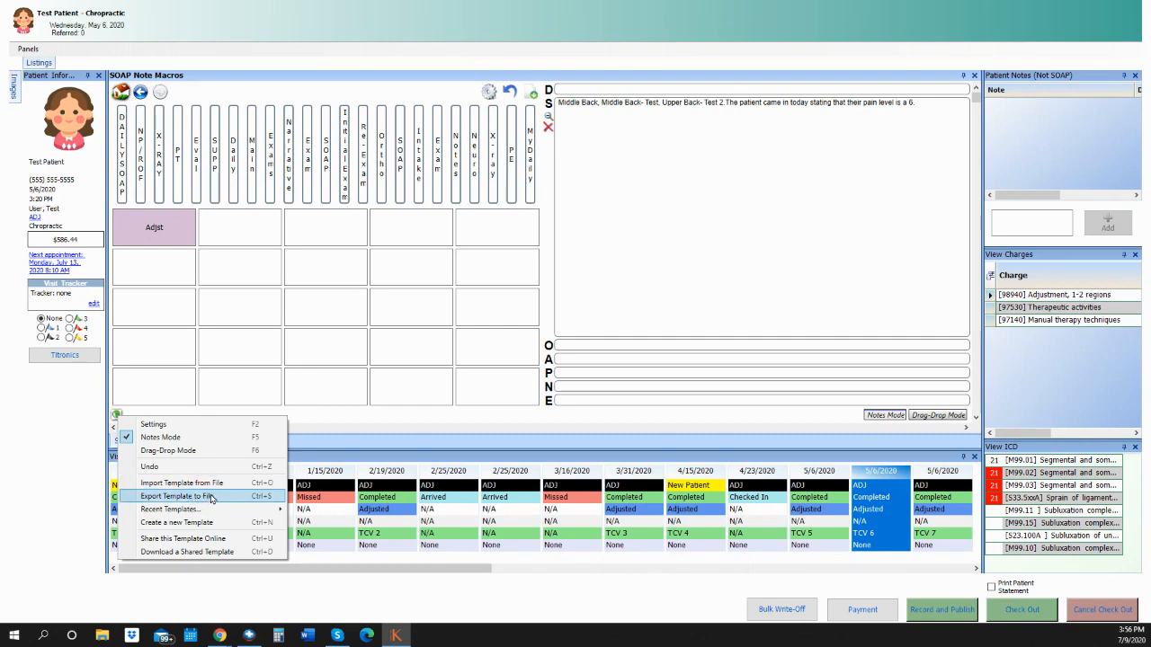
# Export the macro template as the XML file 'current macro' in Documents.
pyautogui.click(212, 499)
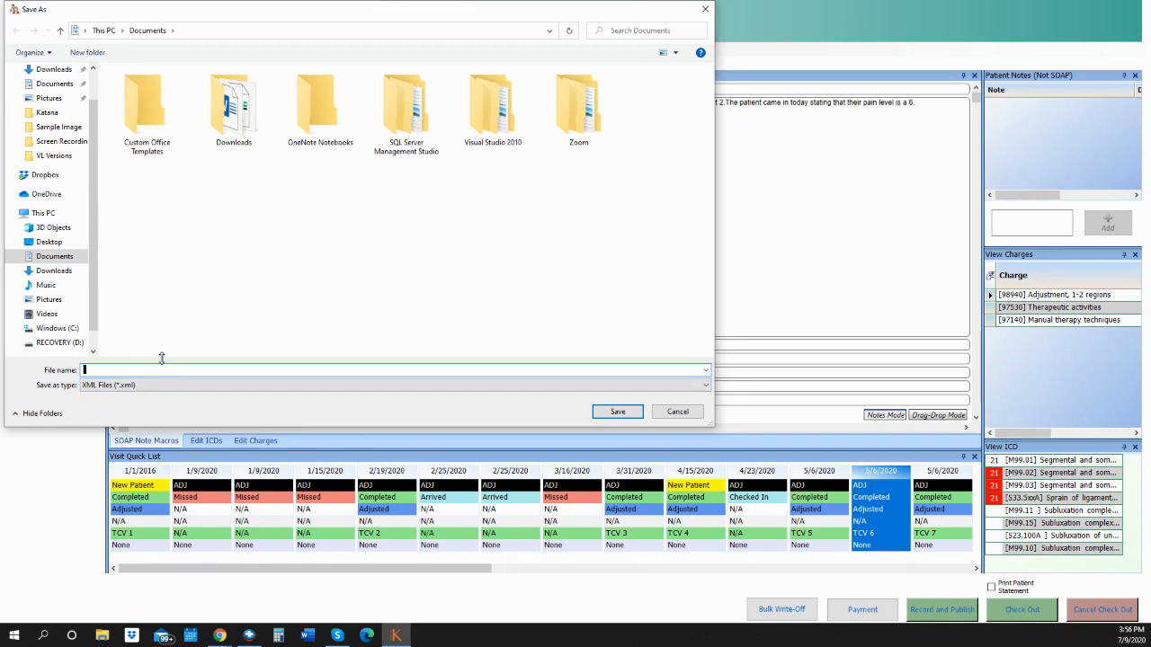
pyautogui.write('cu')
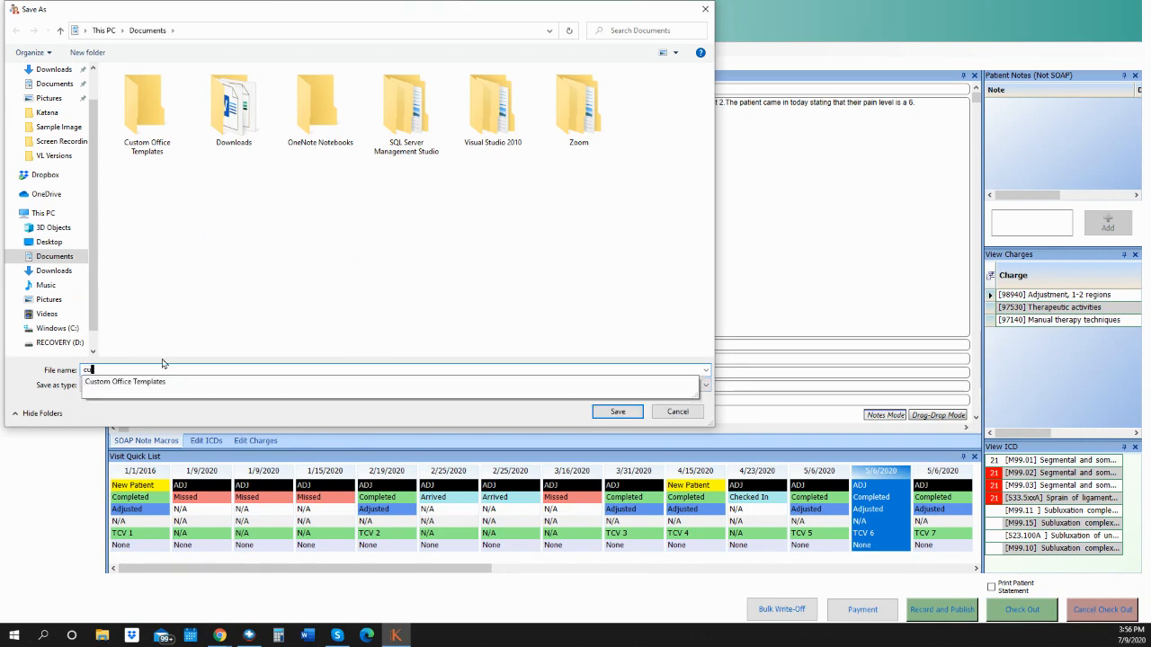
pyautogui.write('rrent macro')
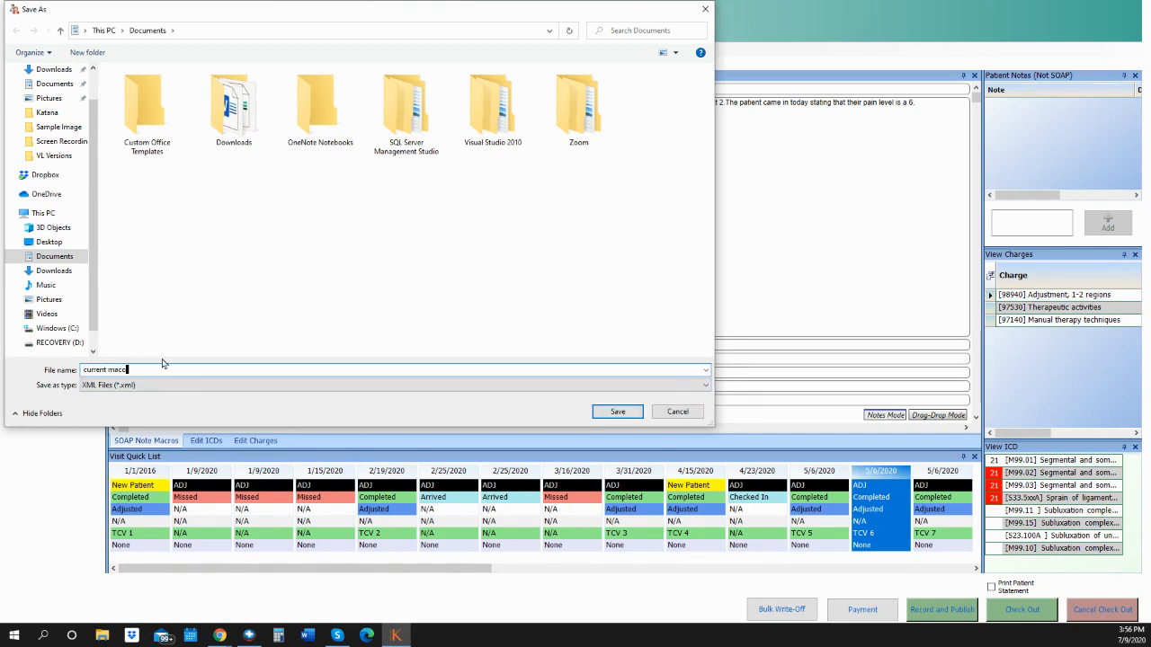
pyautogui.click(617, 411)
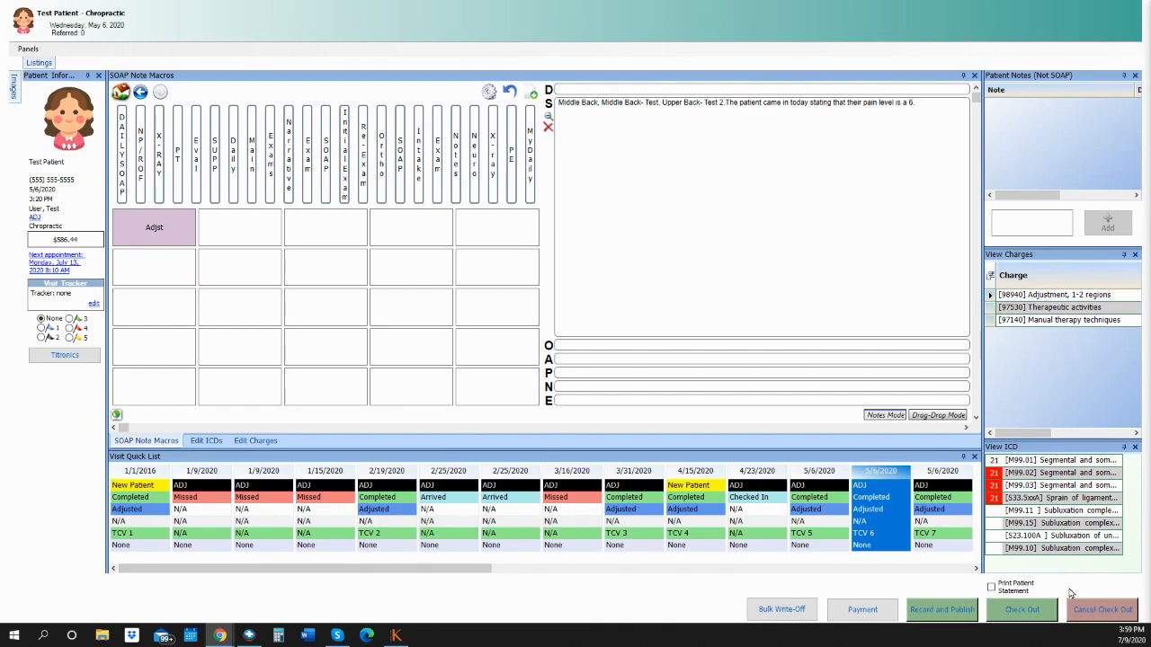
# Check out the test patient's visit so it is saved as Completed.
pyautogui.click(1021, 612)
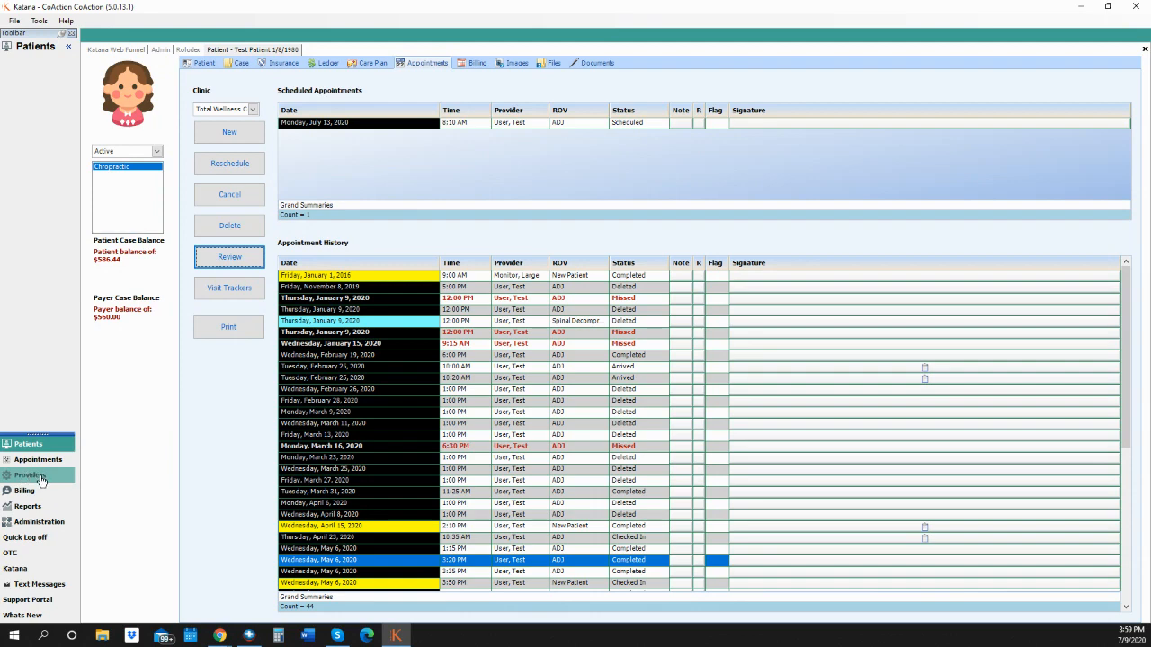
# Show the Provider Dashboard for Friday, July 10, 2020 and select its scheduled appointment.
pyautogui.click(40, 481)
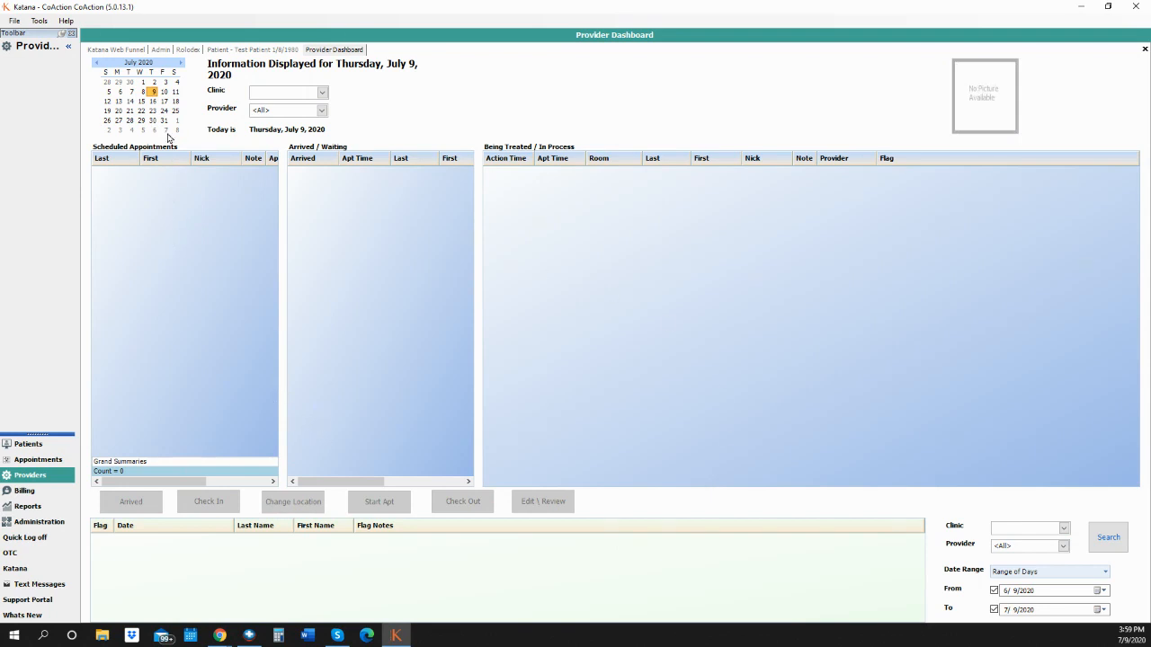
pyautogui.click(142, 92)
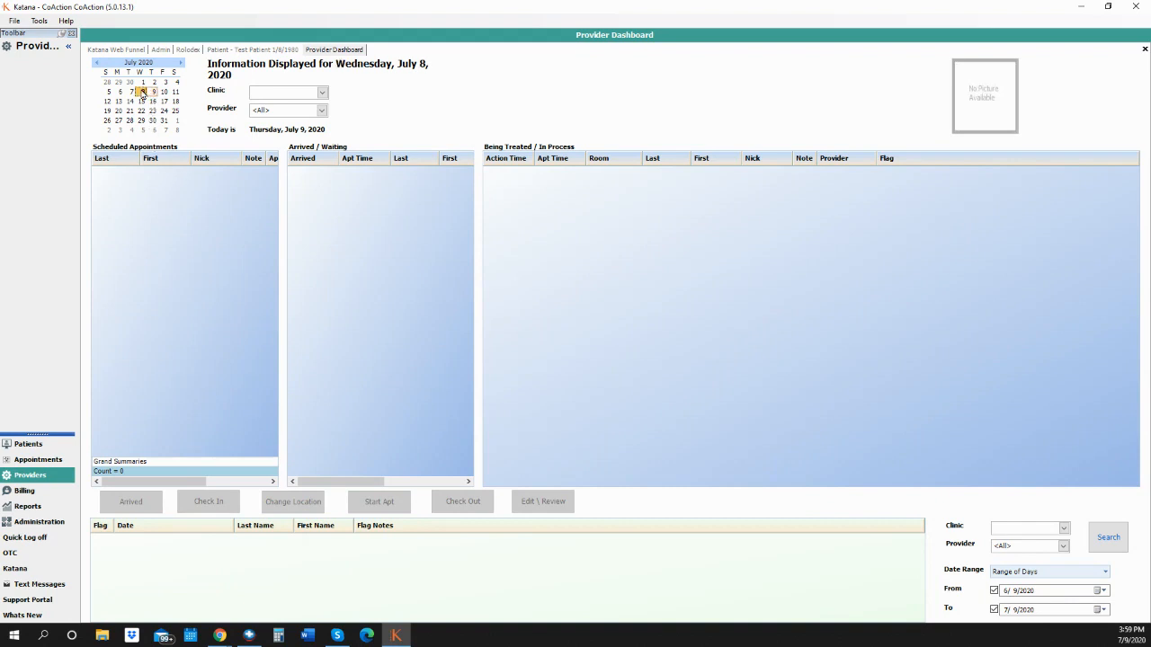
pyautogui.click(163, 92)
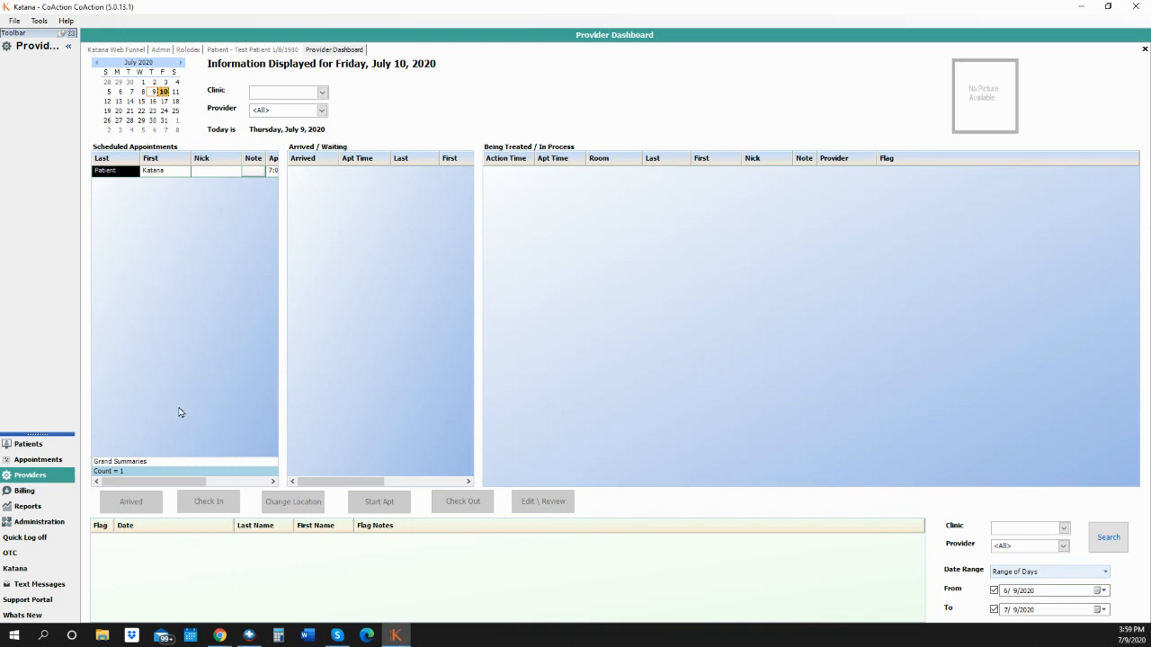
pyautogui.click(165, 172)
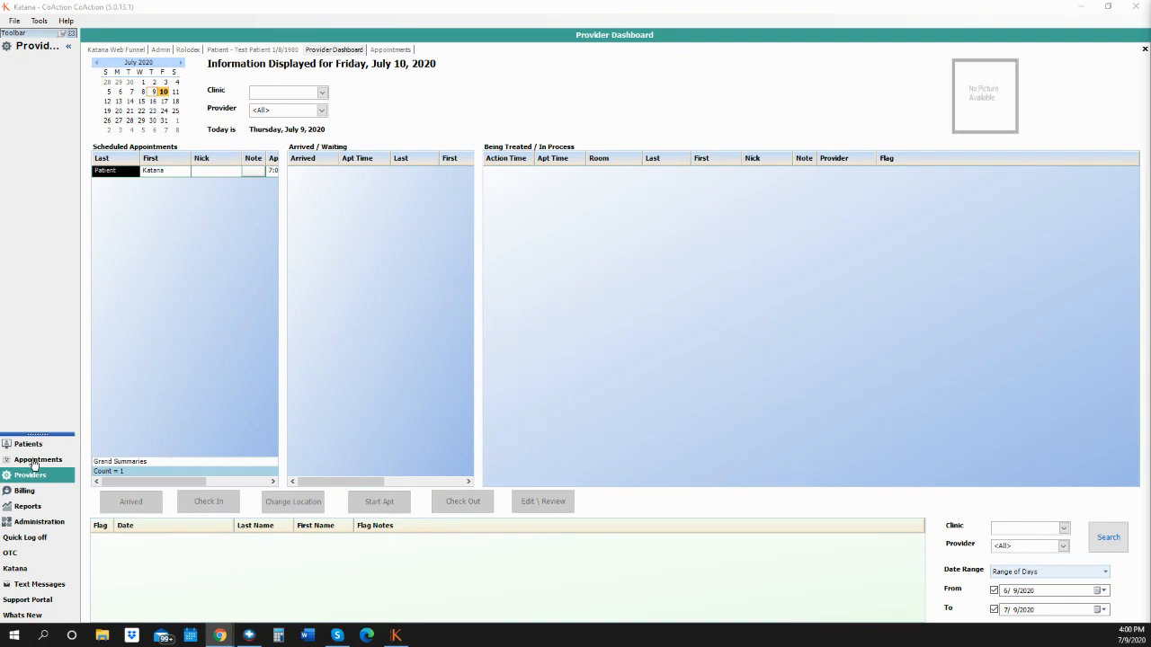
# Mark the test patient's 4:15 PM appointment as arrived, check July 9 providers, then return to Appointments.
pyautogui.click(34, 461)
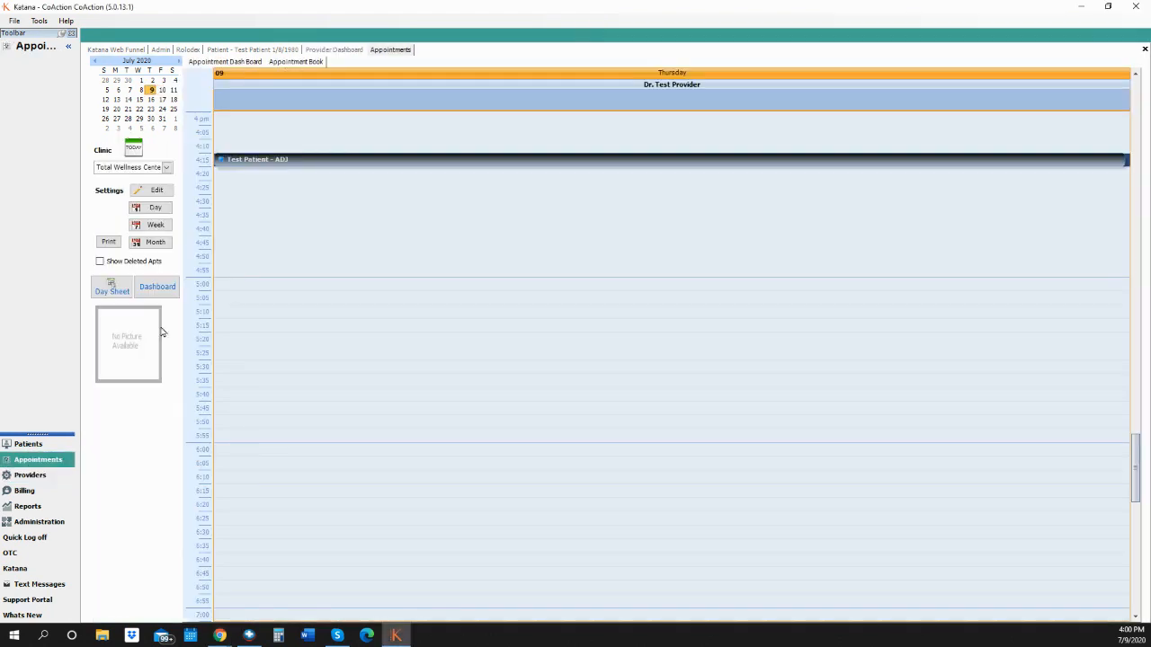
pyautogui.click(212, 63)
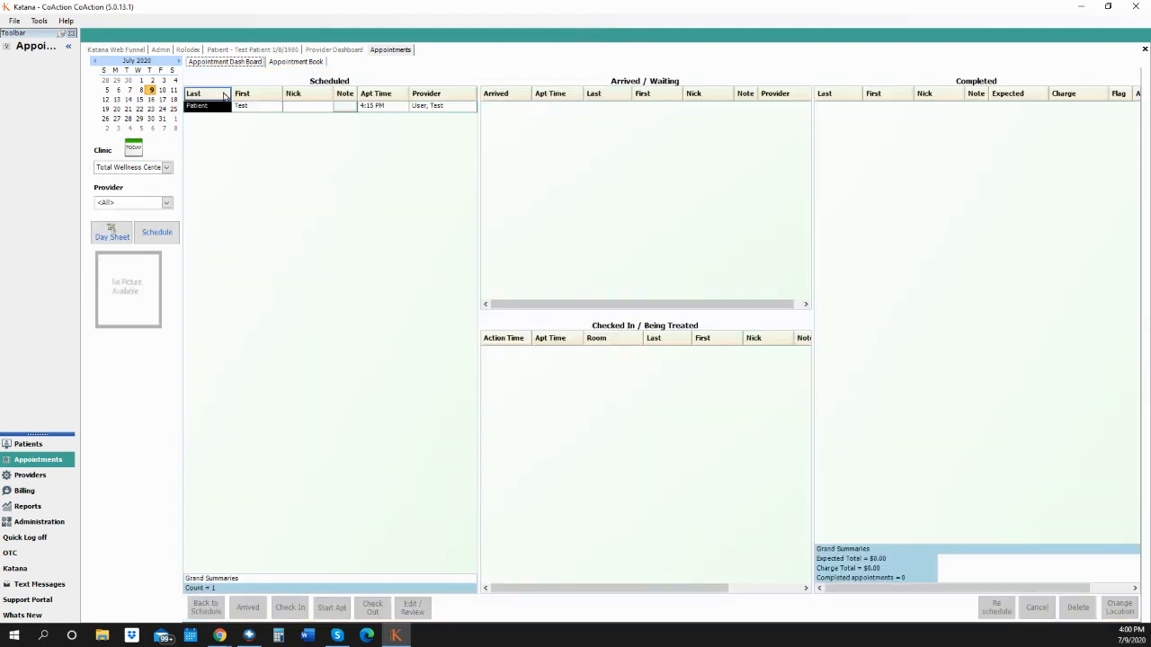
pyautogui.doubleClick(235, 109)
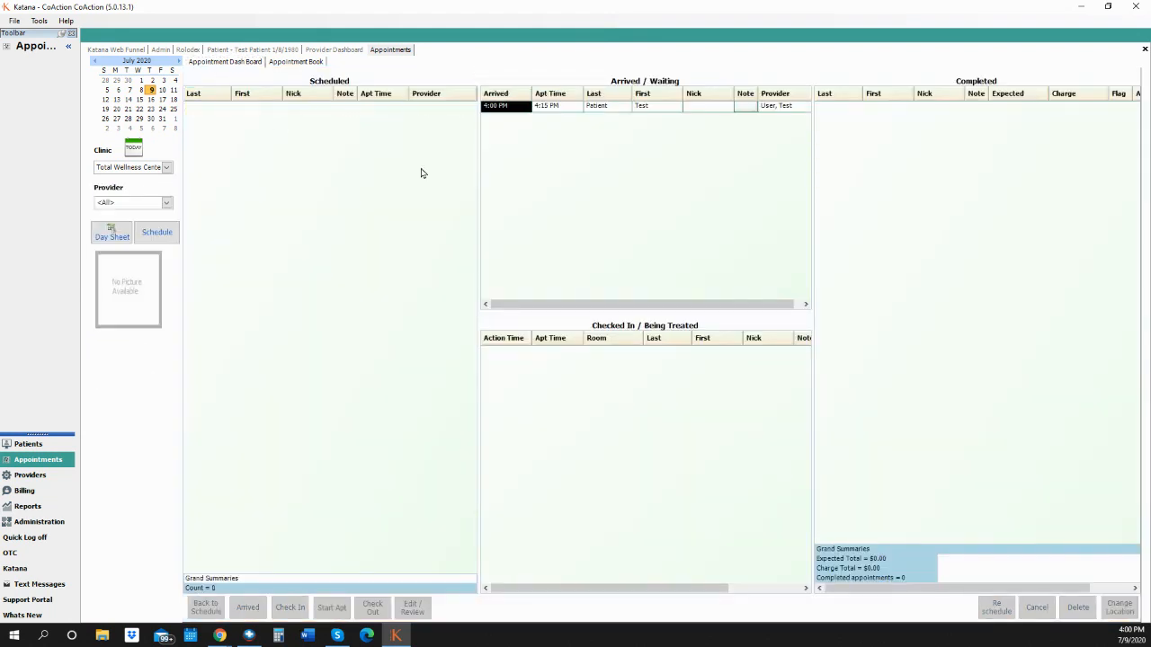
pyautogui.click(36, 476)
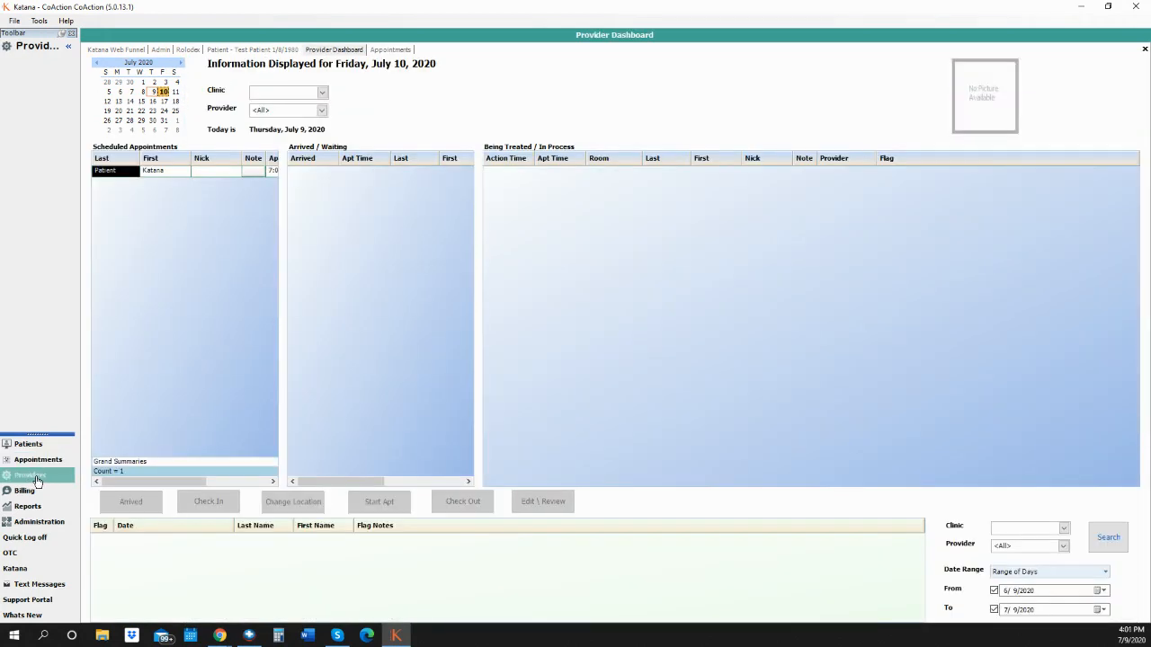
pyautogui.click(152, 92)
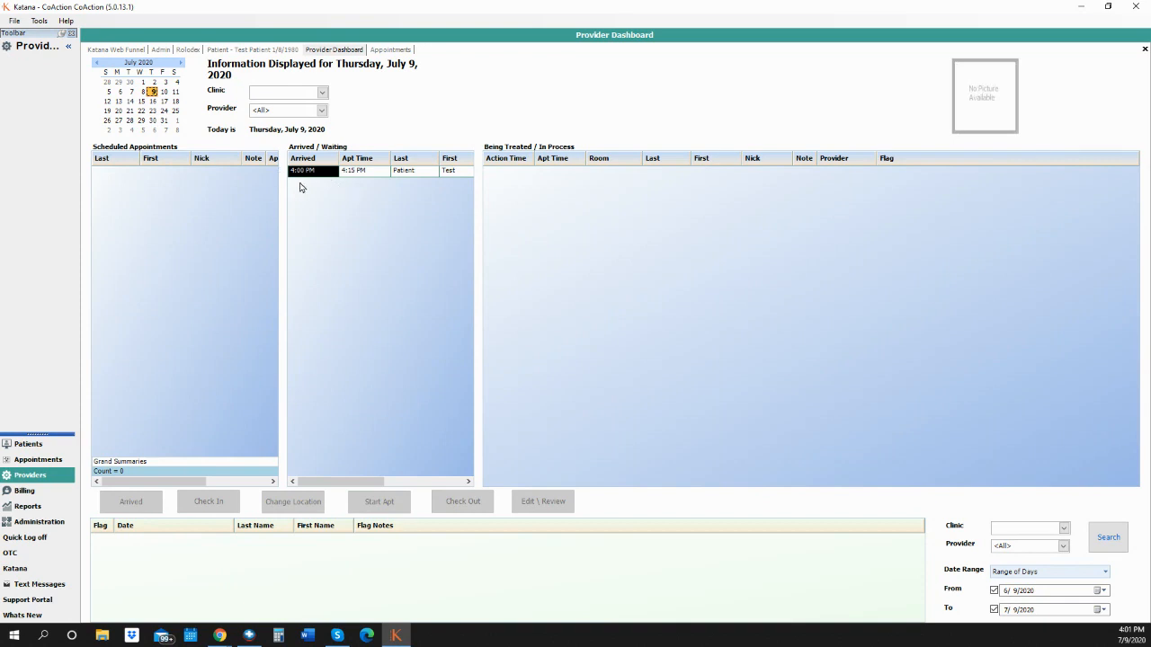
pyautogui.click(48, 462)
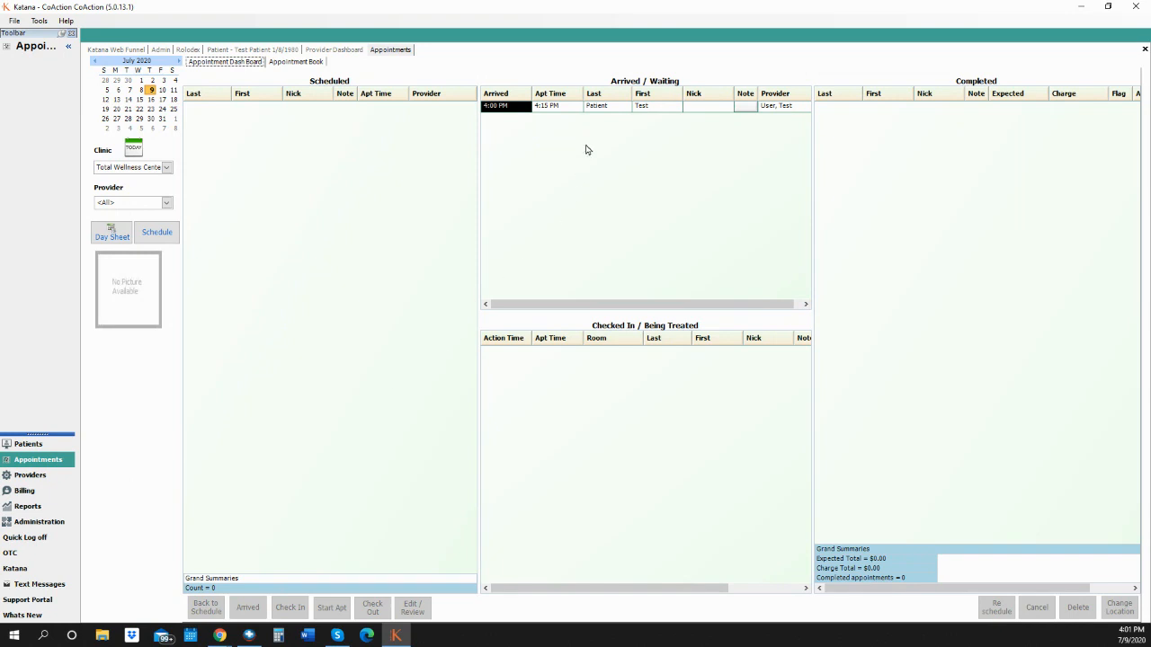
# Check the waiting test patient into Adj Room 2 and view them on the Provider Dashboard.
pyautogui.doubleClick(584, 106)
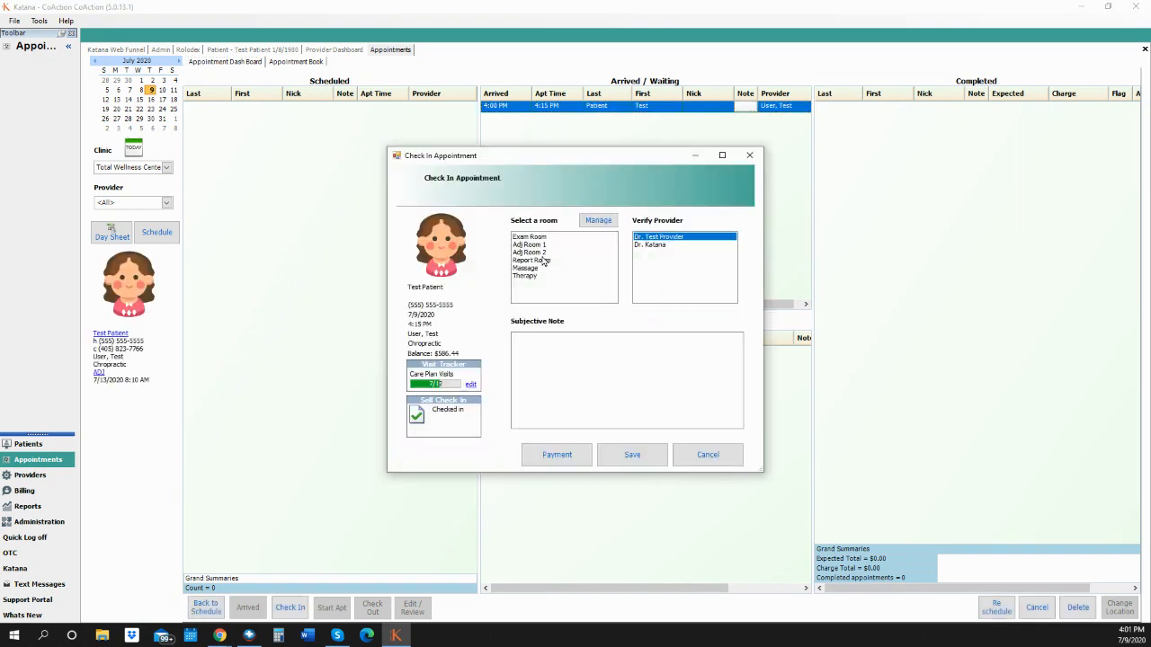
pyautogui.click(543, 253)
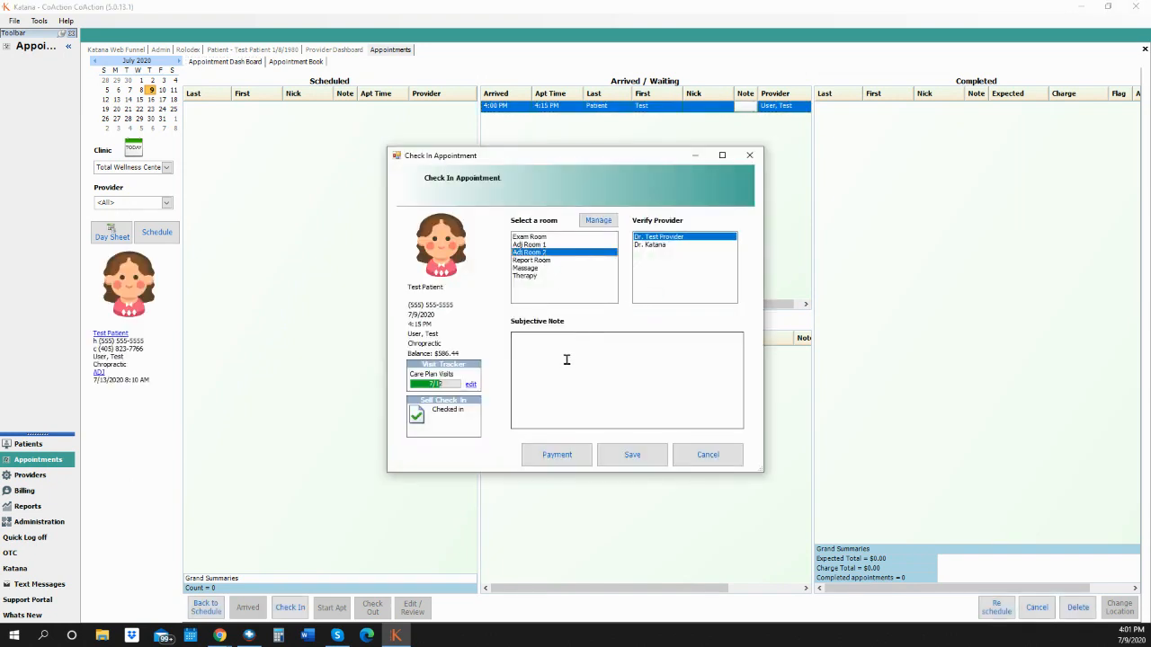
pyautogui.click(625, 457)
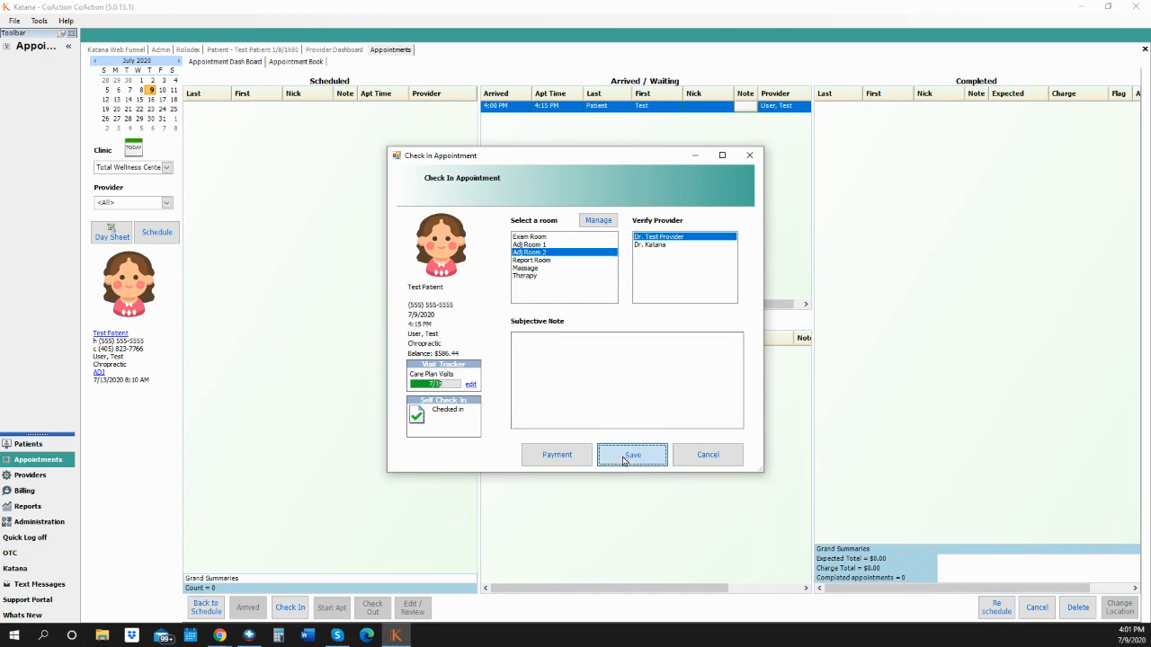
pyautogui.click(40, 476)
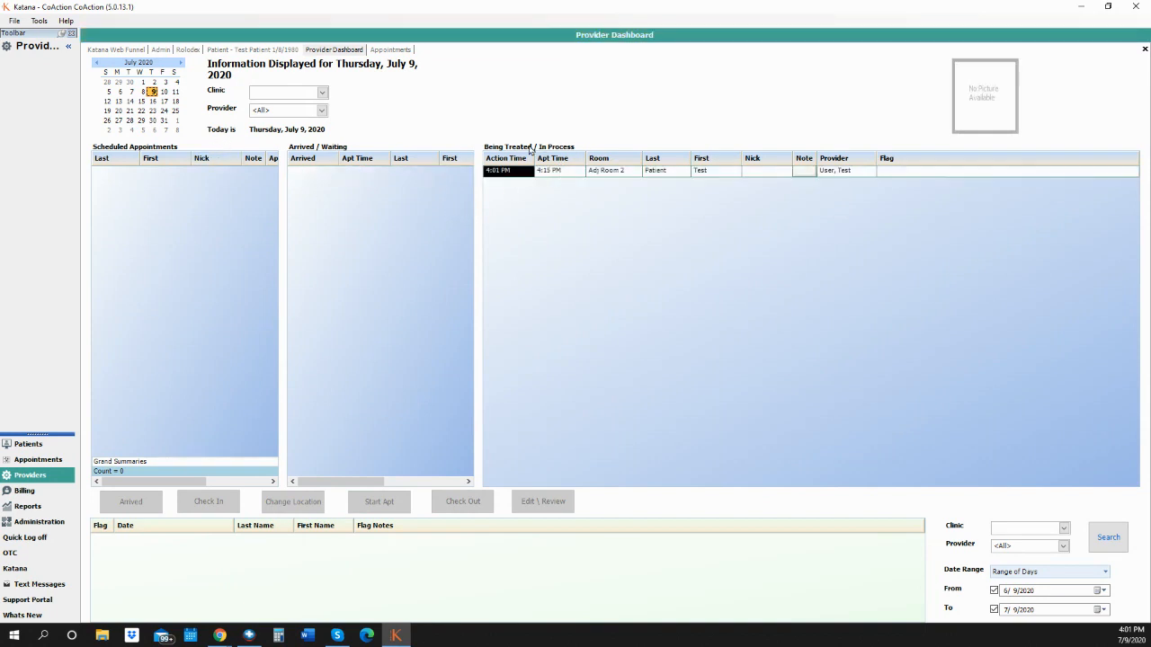
# Select the test patient's row under Being Treated in Adj Room 2.
pyautogui.click(612, 173)
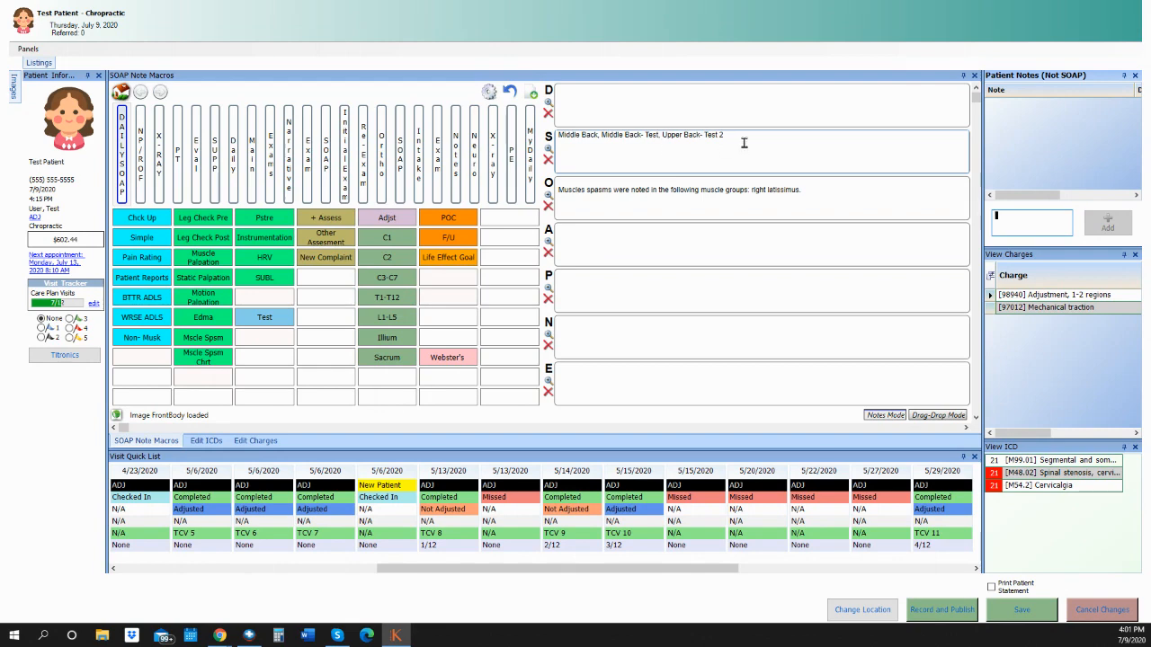
# Delete the muscle-spasm sentence from the Objective note.
pyautogui.moveTo(743, 144); pyautogui.dragTo(603, 144)
pyautogui.click(637, 345)
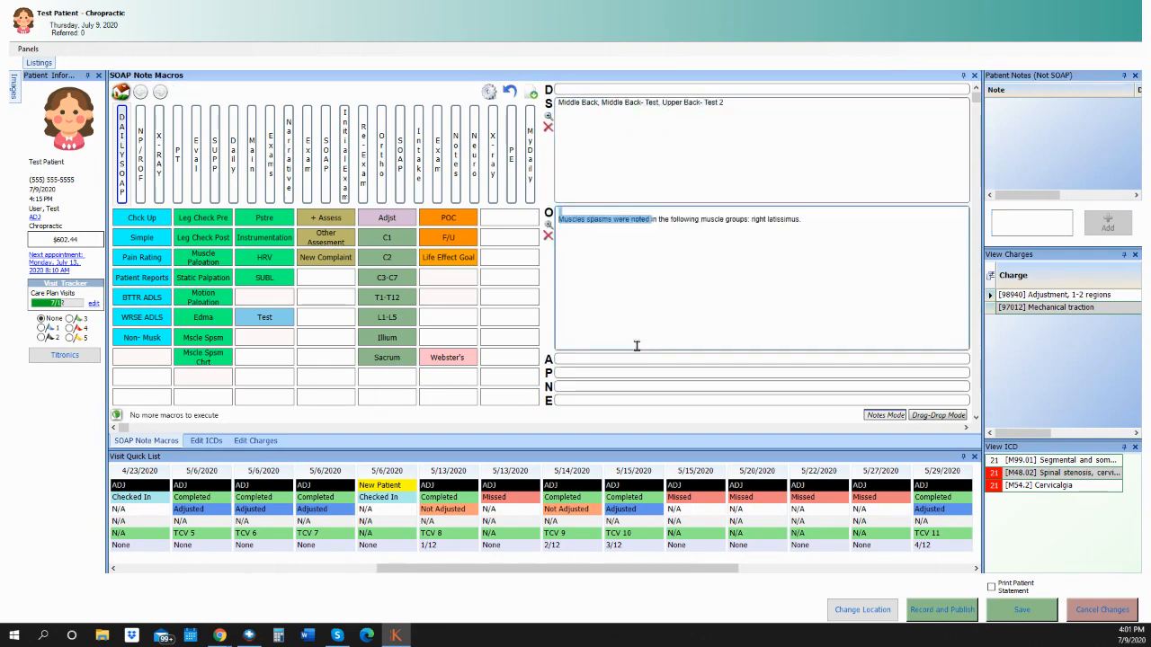
pyautogui.click(822, 141)
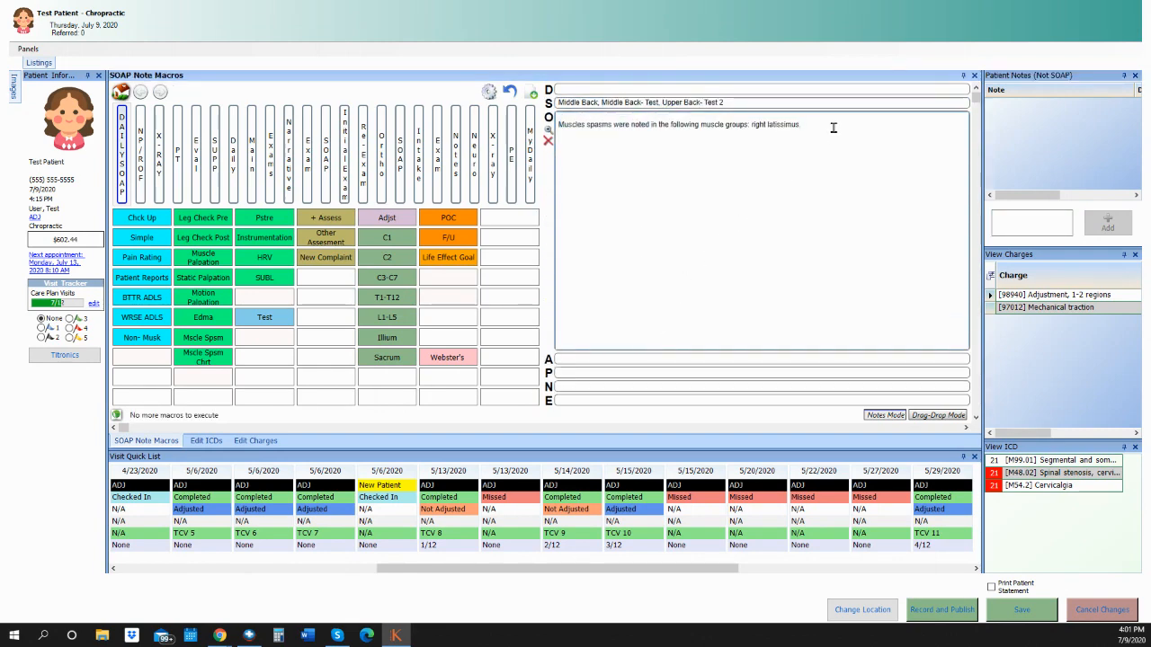
pyautogui.moveTo(832, 125); pyautogui.dragTo(567, 128)
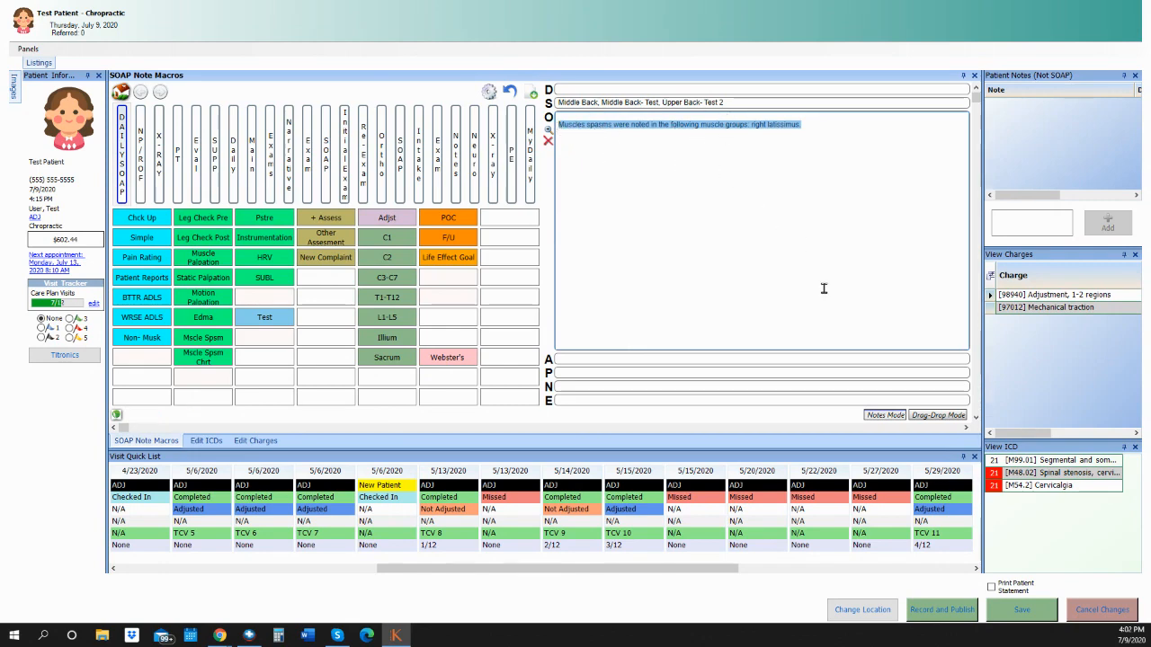
pyautogui.click(648, 217)
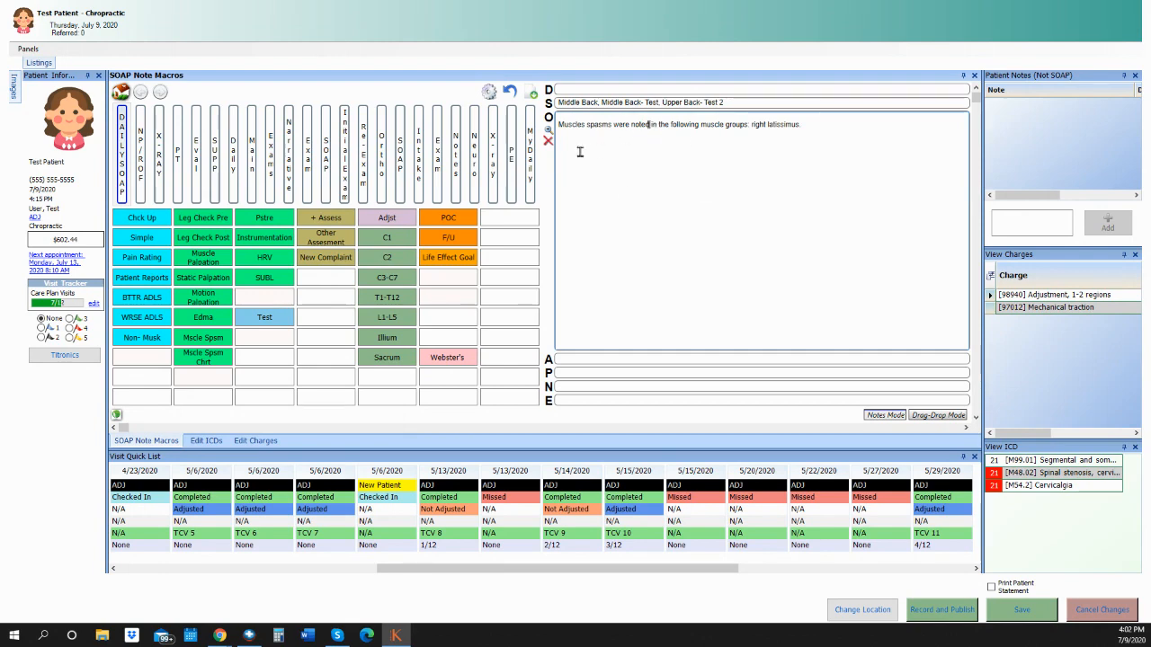
pyautogui.click(549, 142)
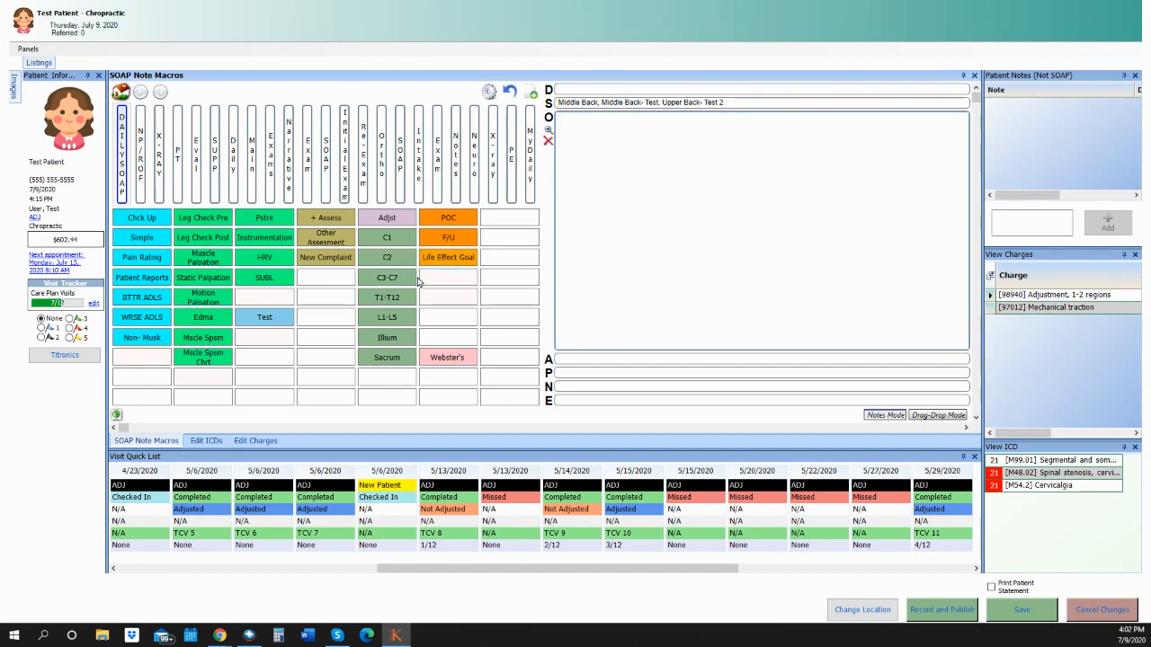
# Insert the HRV finding 'concerns within desired adaptability', then bring up the diagnosis codes.
pyautogui.click(277, 264)
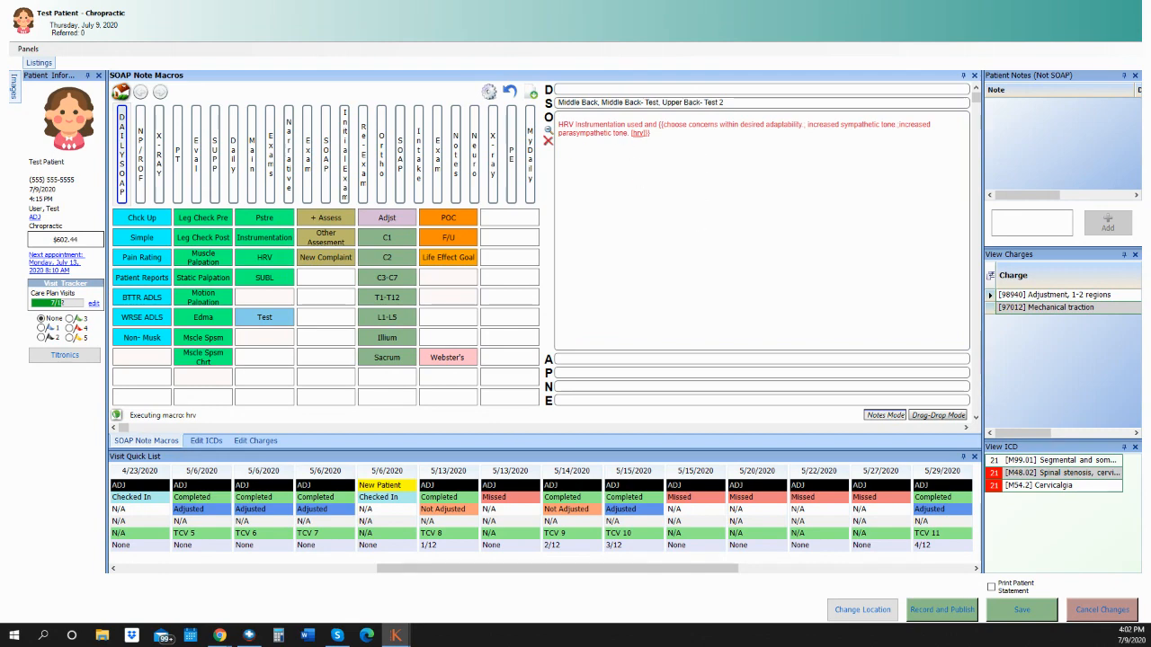
pyautogui.click(372, 251)
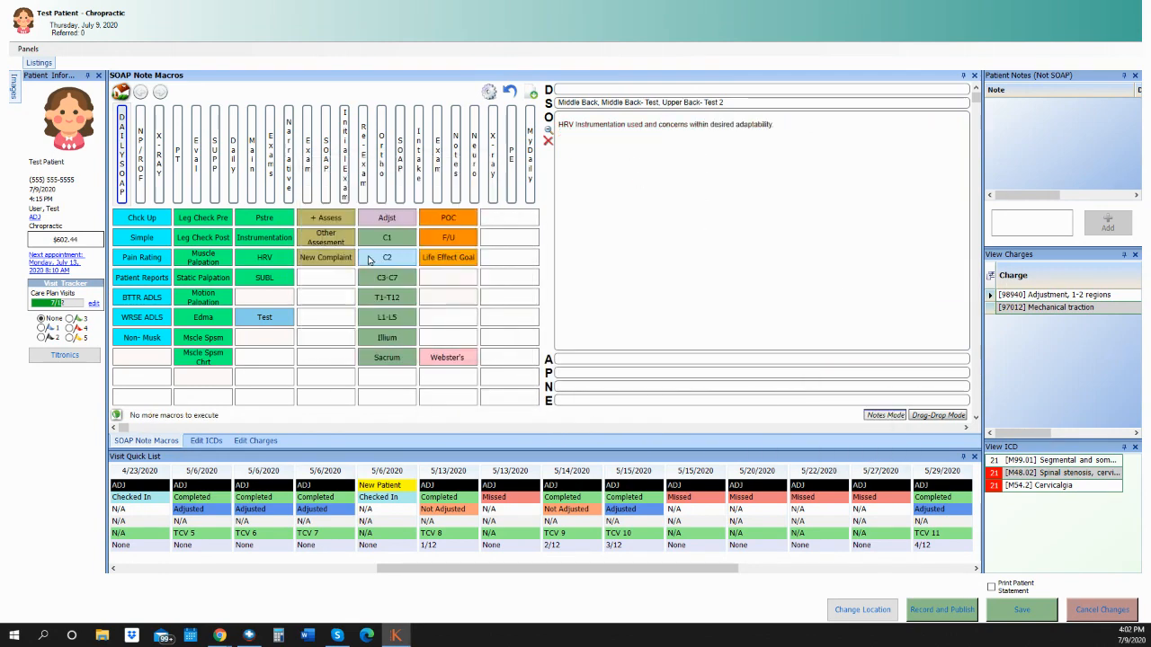
pyautogui.click(607, 359)
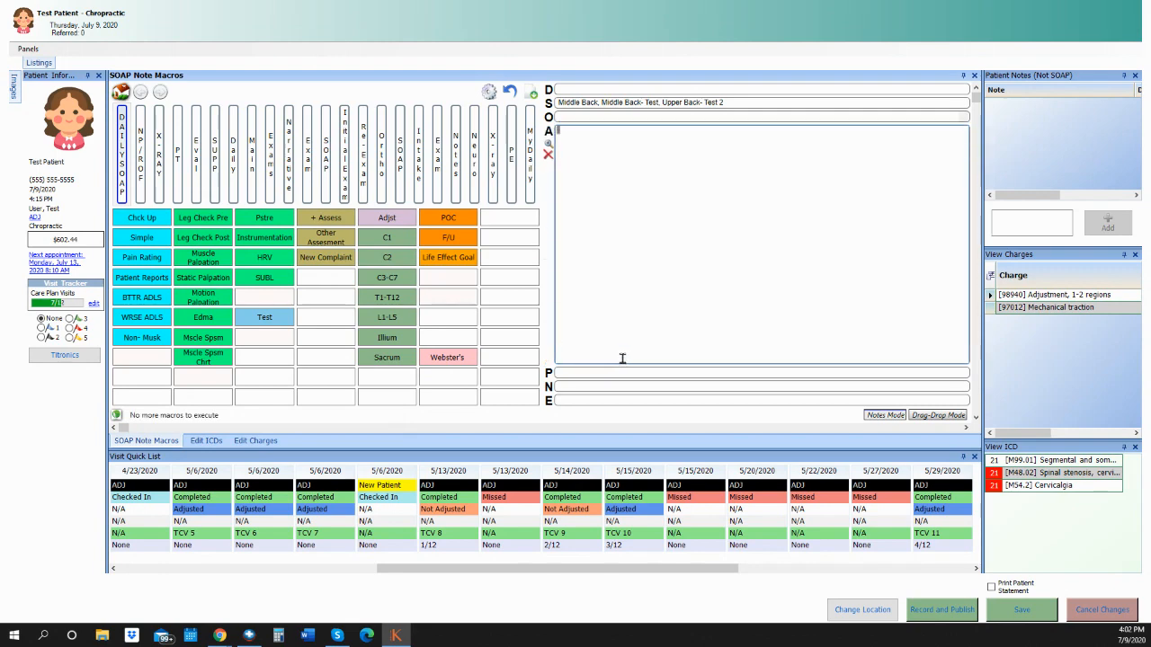
pyautogui.write('jljj;oj;j;oj;oj;j;j;jlm')
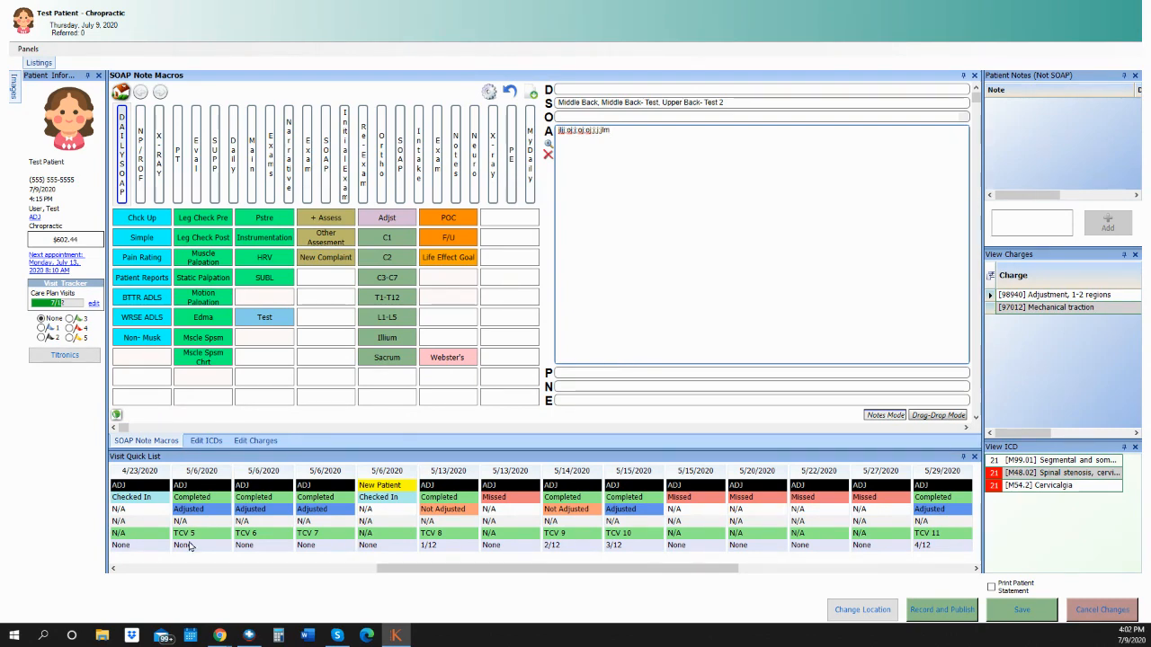
pyautogui.click(207, 441)
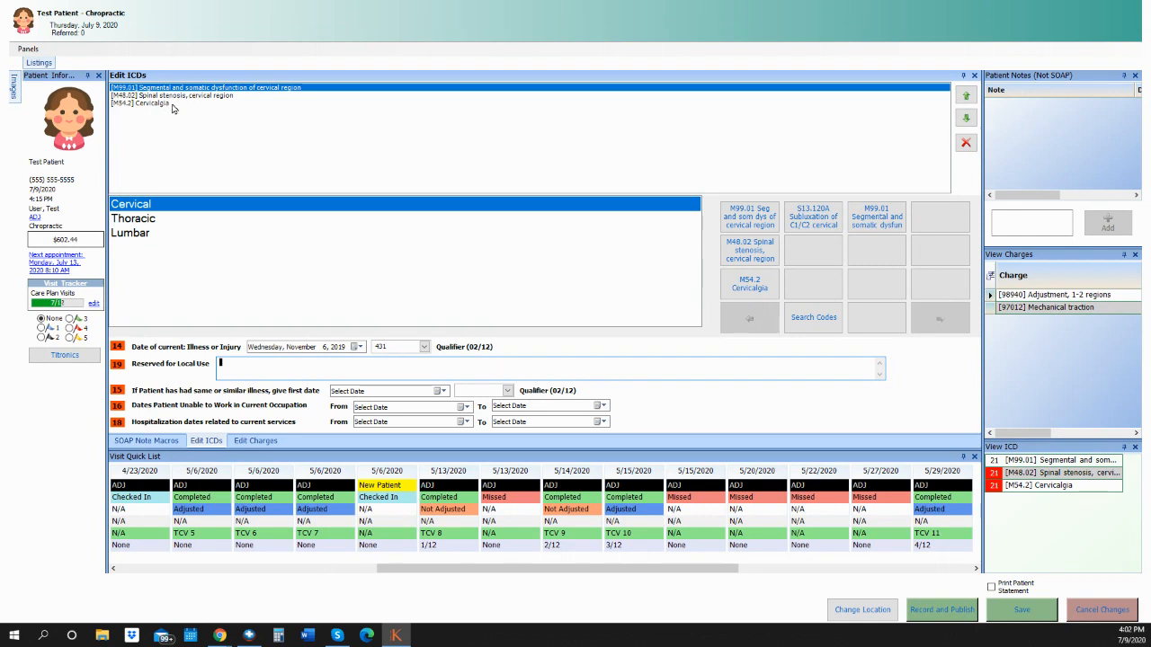
# Add the S13.120A subluxation and M99.01 segmental dysfunction diagnosis codes.
pyautogui.click(752, 254)
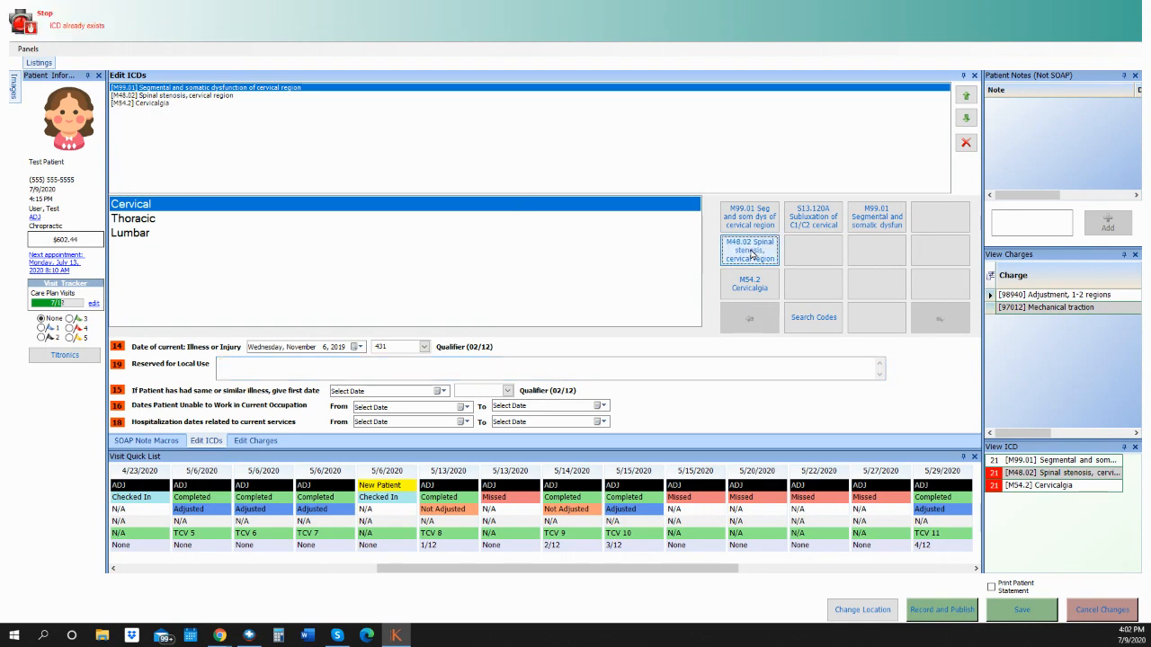
pyautogui.click(818, 223)
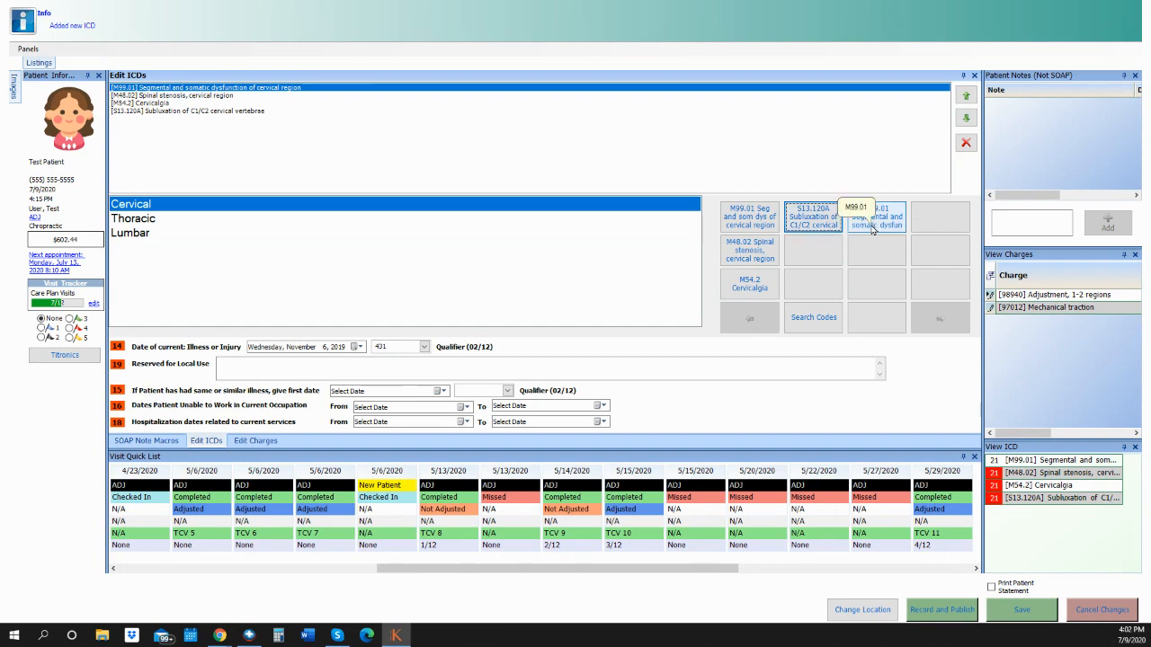
pyautogui.click(874, 226)
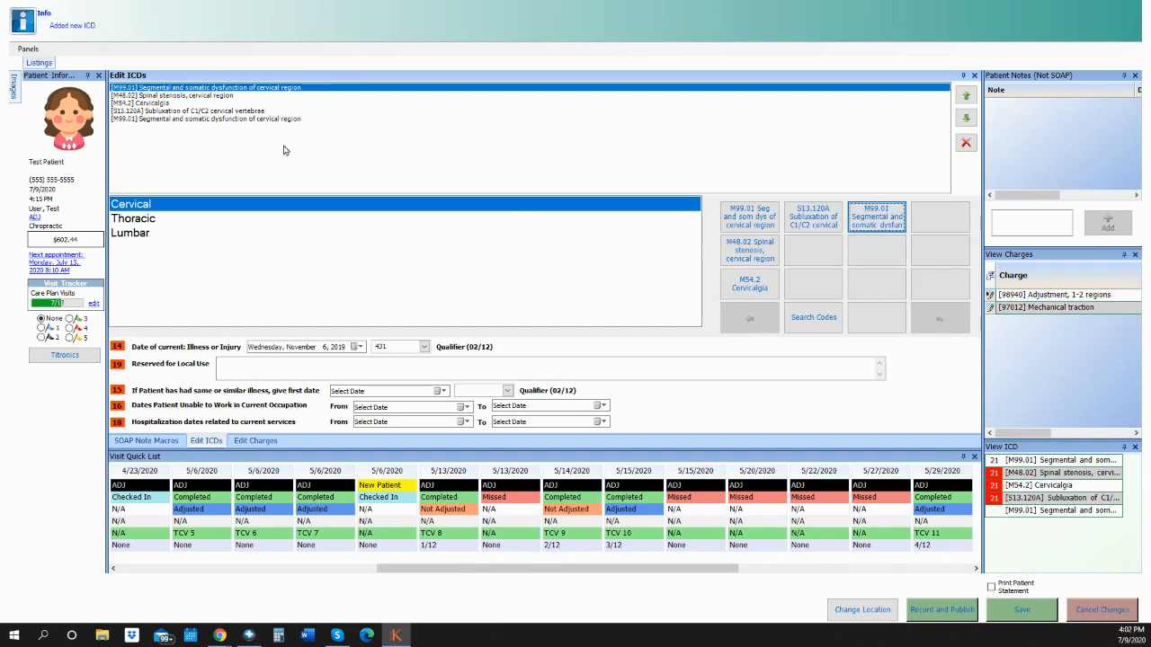
# Remove the M48.02 spinal stenosis diagnosis and go to the visit's charges.
pyautogui.click(198, 104)
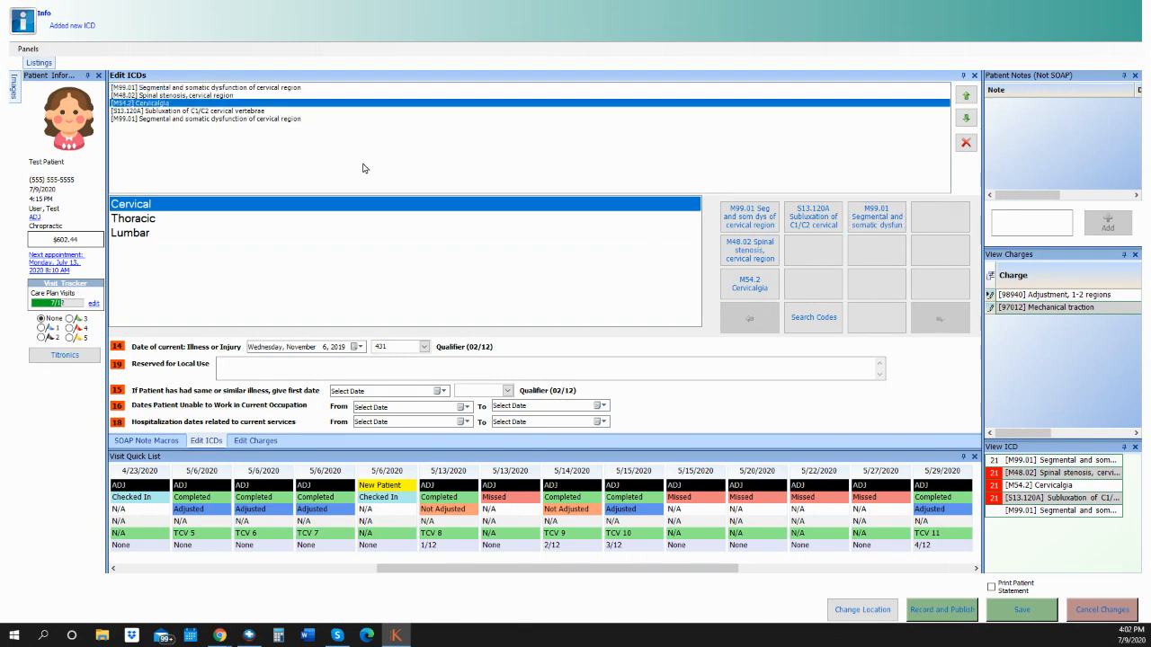
pyautogui.click(249, 95)
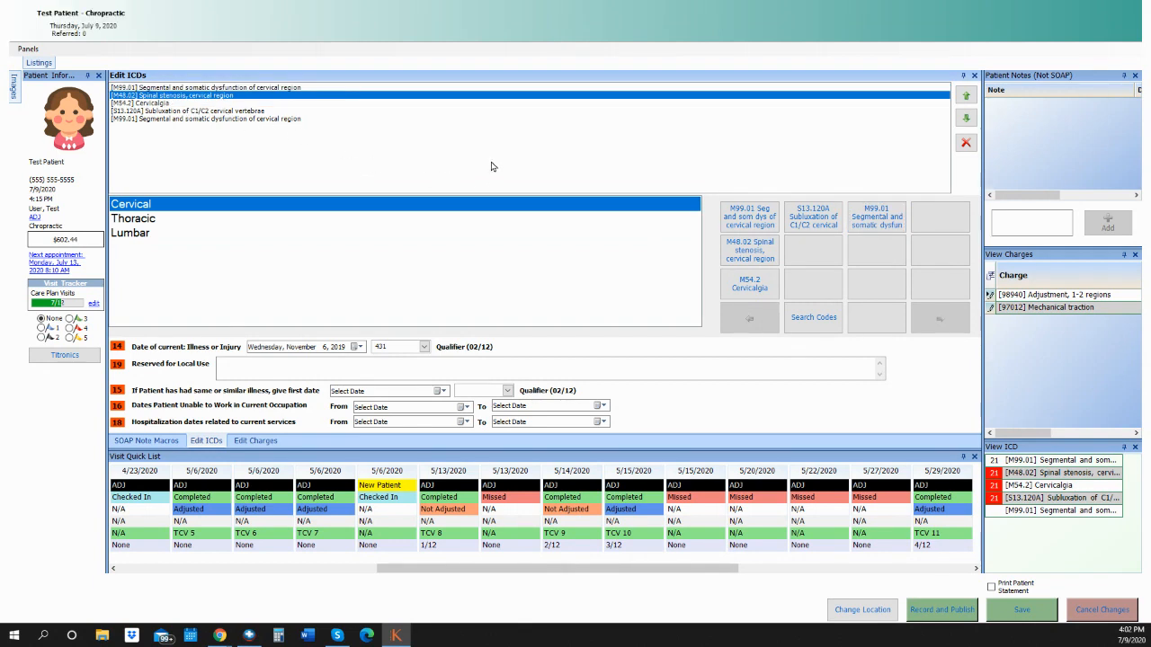
pyautogui.click(965, 144)
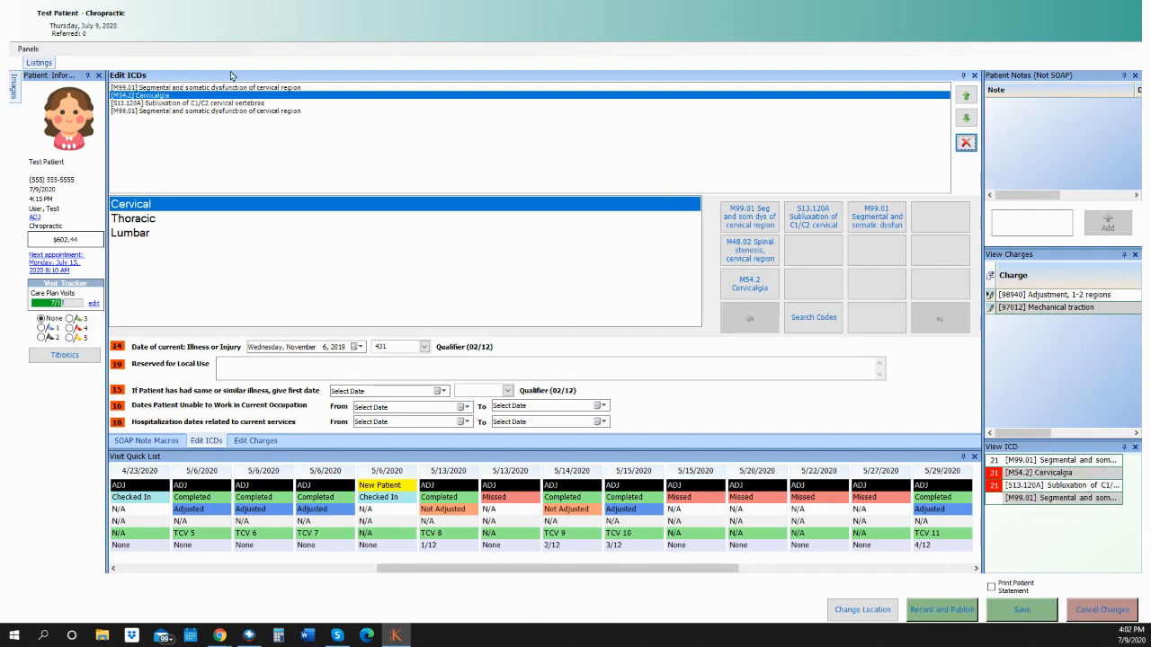
pyautogui.click(256, 441)
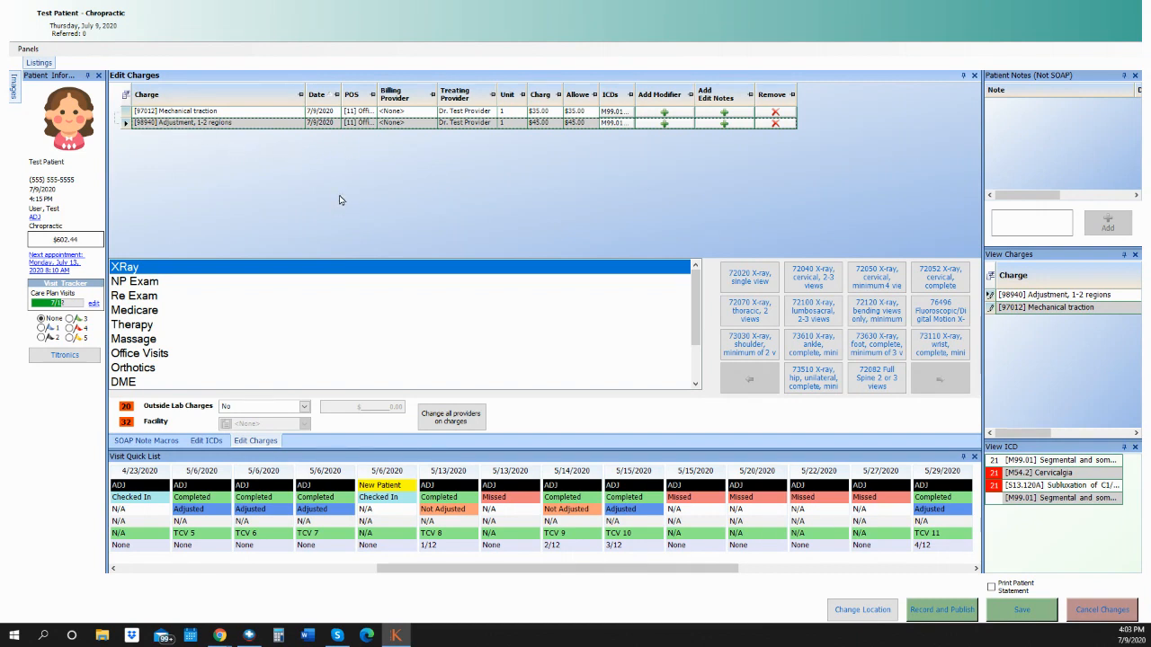
# Swap the 98940 charge for 98941 Adjustment, 3-4 regions, and set the visit tracker to 2.
pyautogui.click(775, 124)
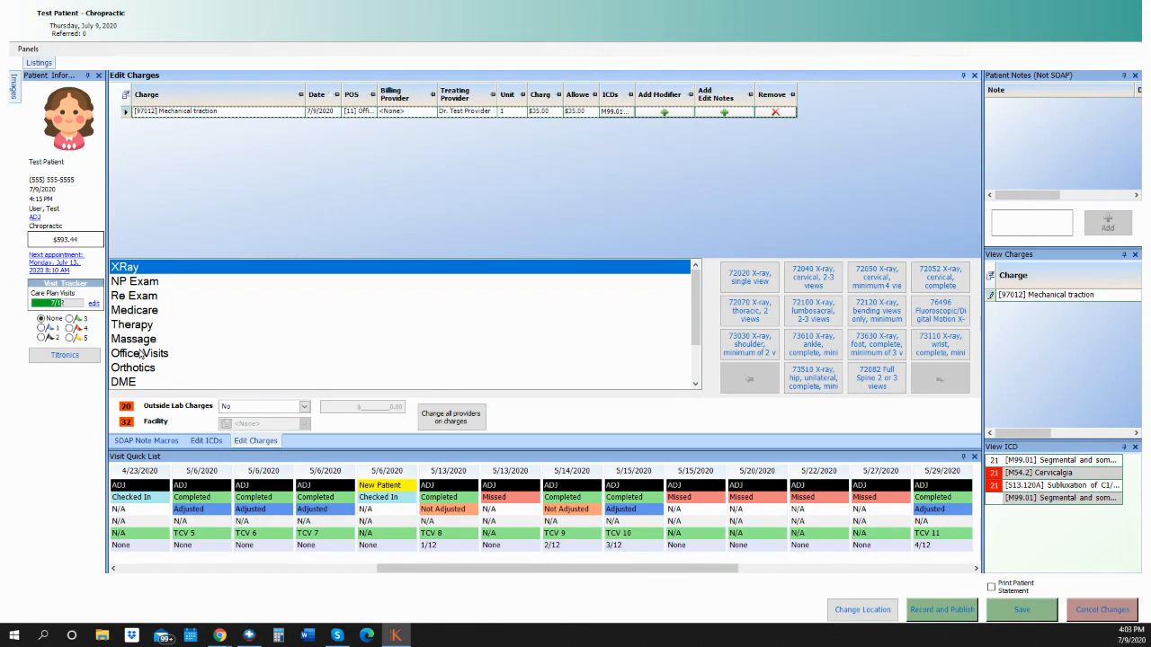
pyautogui.click(141, 355)
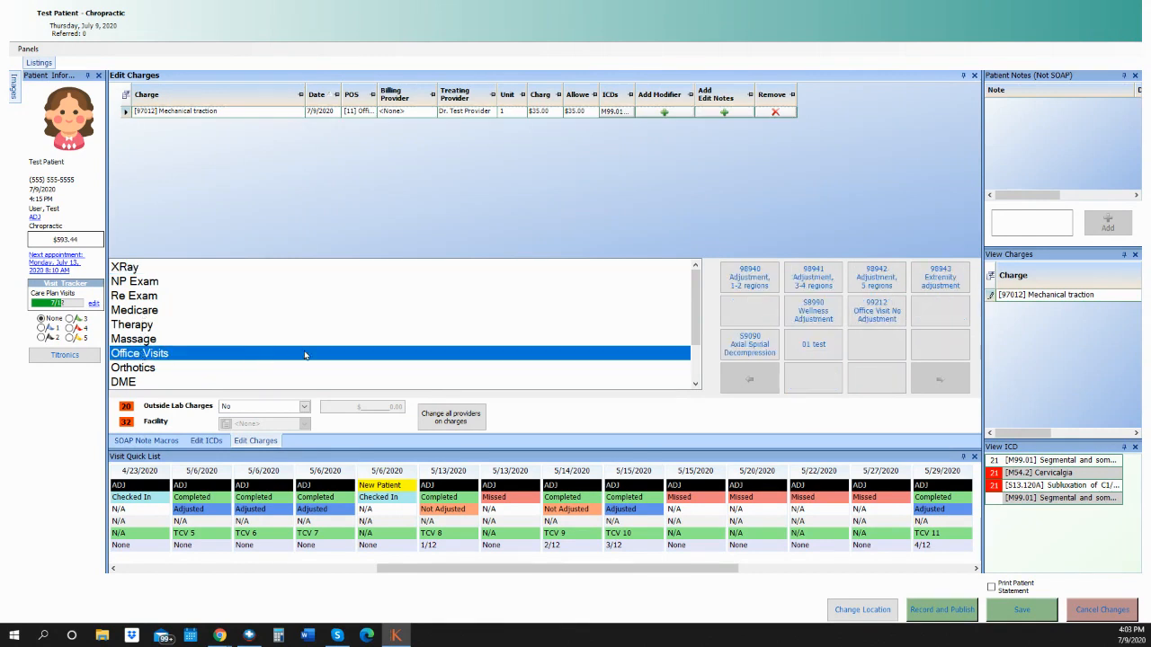
pyautogui.click(825, 277)
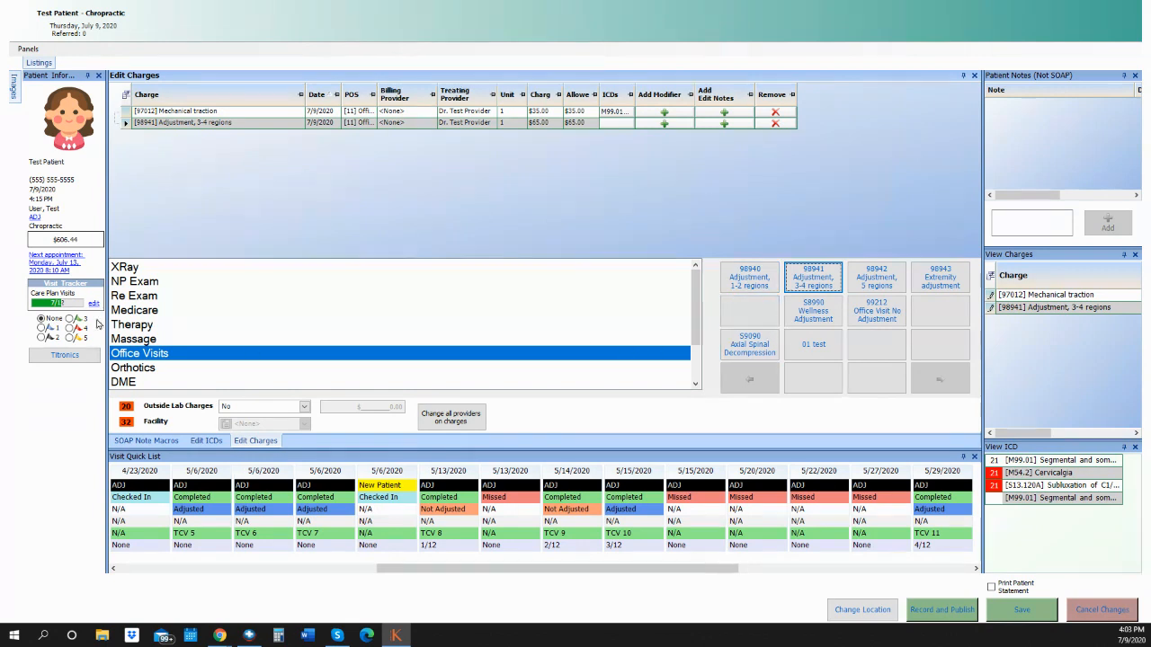
pyautogui.click(43, 329)
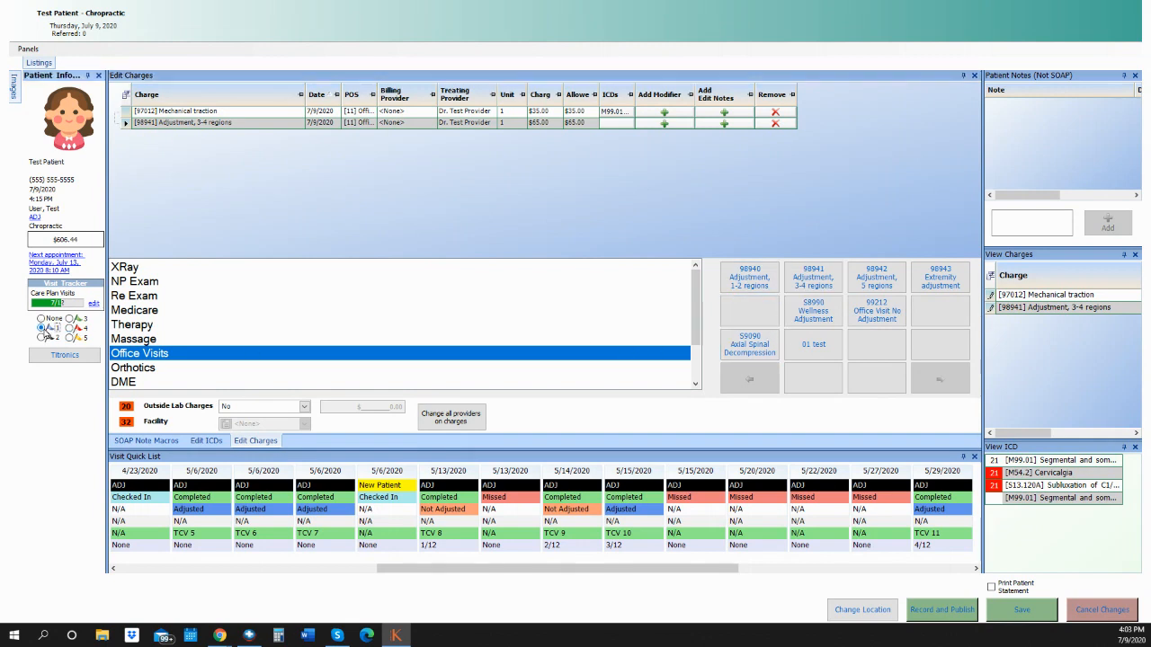
pyautogui.click(42, 337)
# Save and close the visit note with the visit tracker still at 2.
pyautogui.click(176, 442)
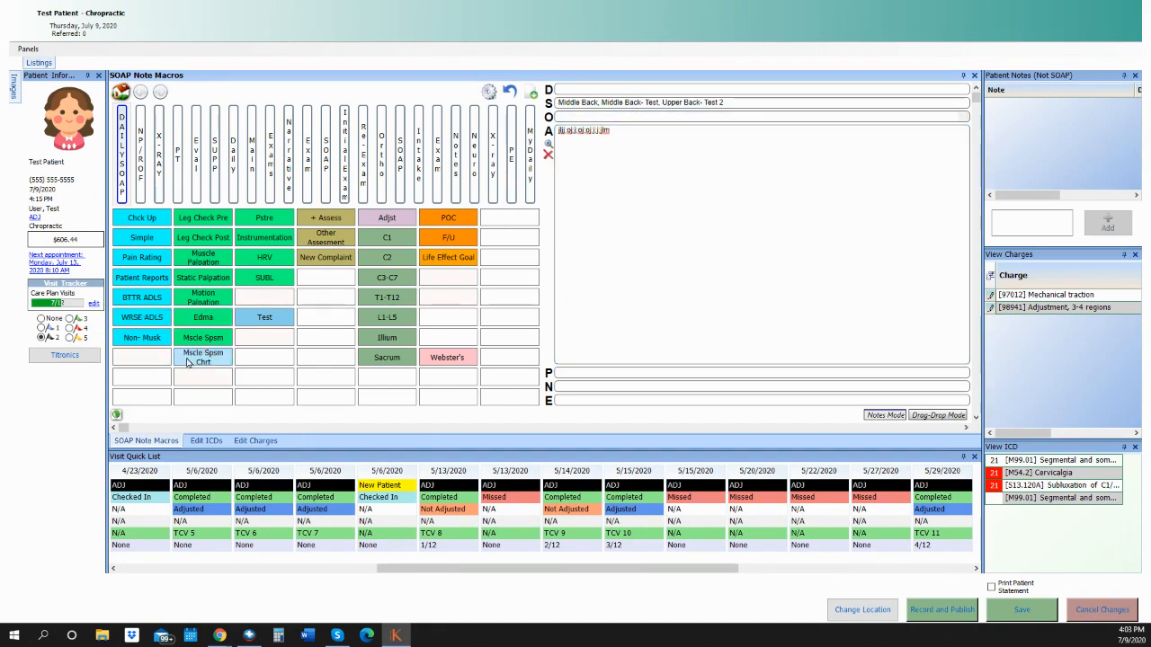
pyautogui.click(42, 338)
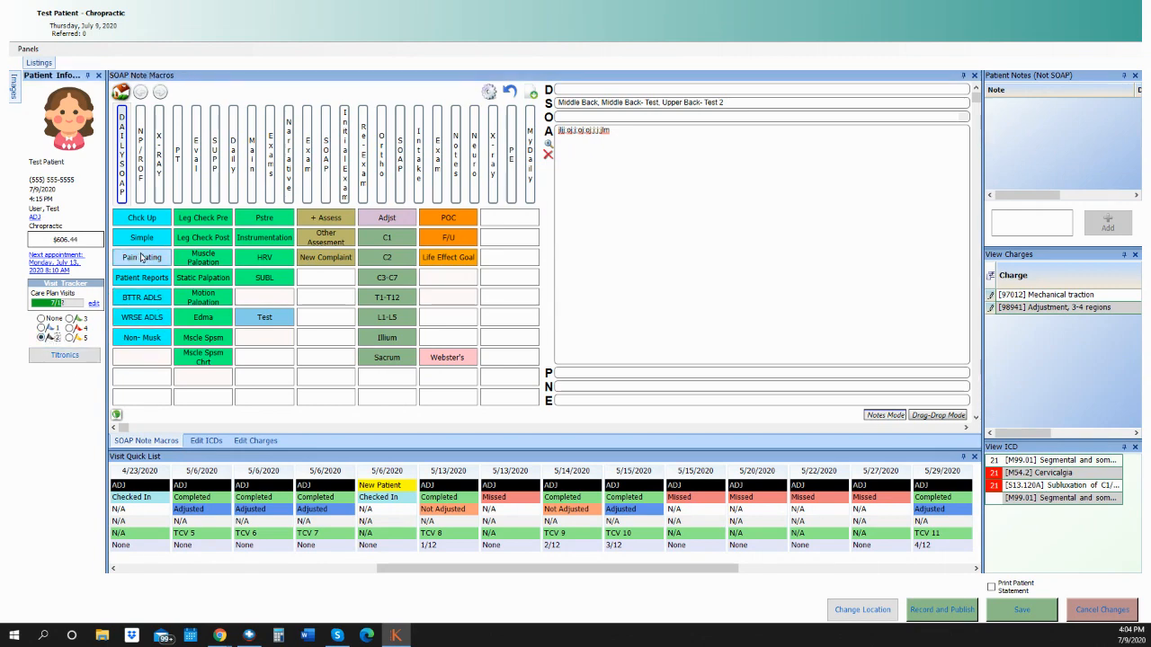
pyautogui.click(1032, 614)
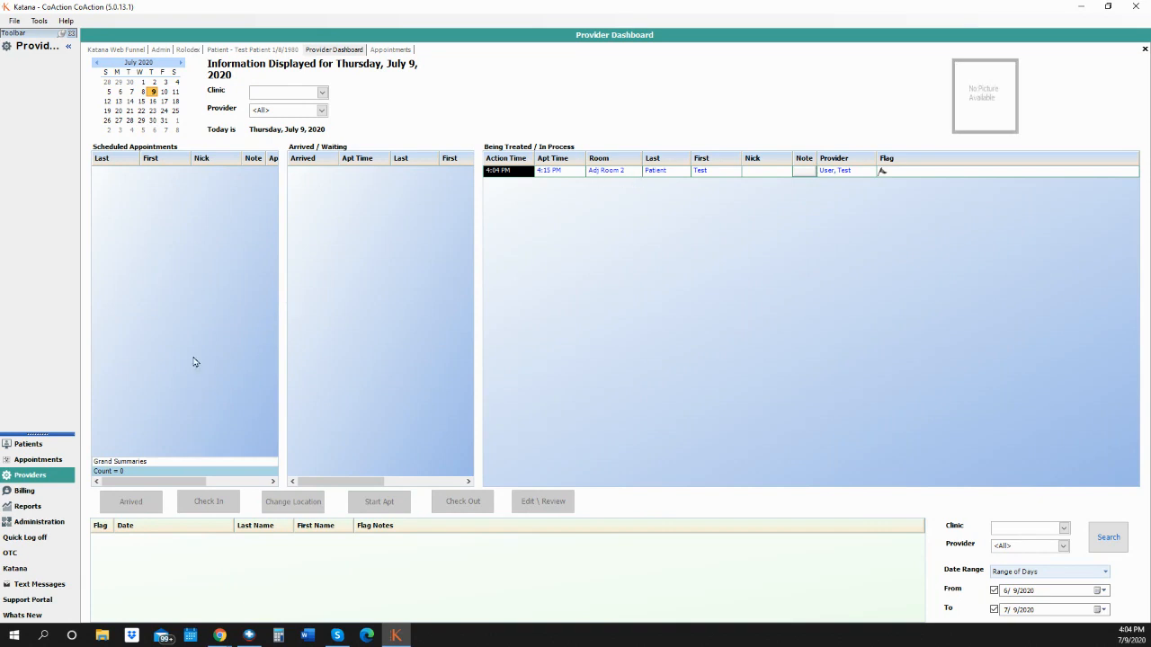
# Open the test patient's visit from the appointments board, review its charges and ICDs, and check out.
pyautogui.click(48, 465)
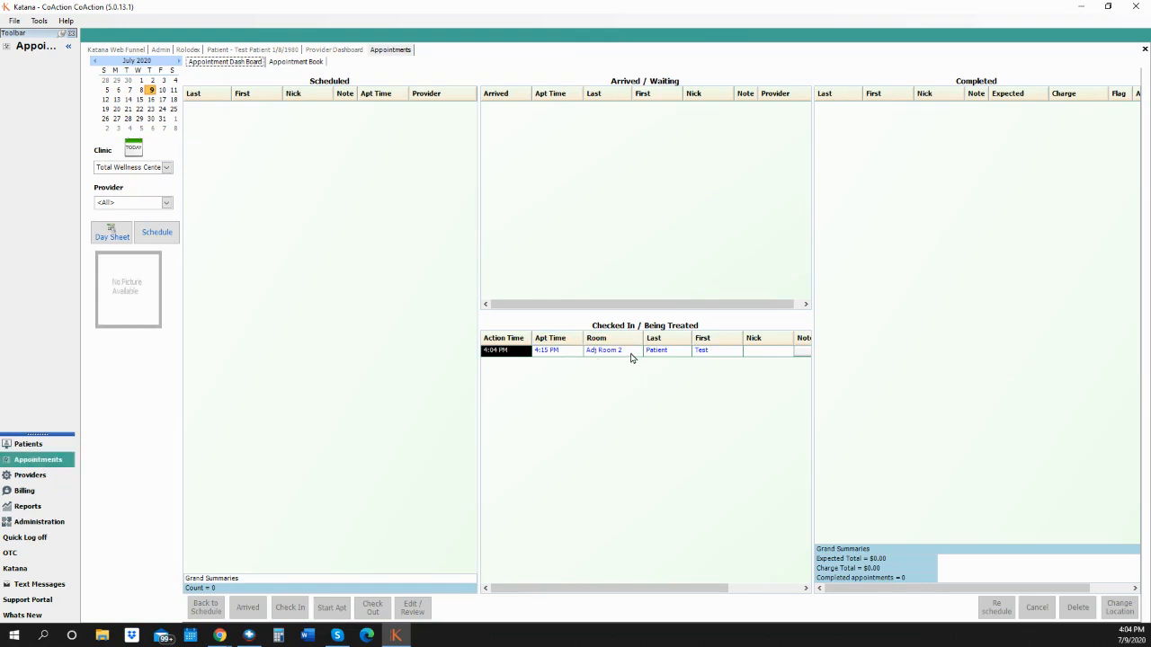
pyautogui.click(633, 353)
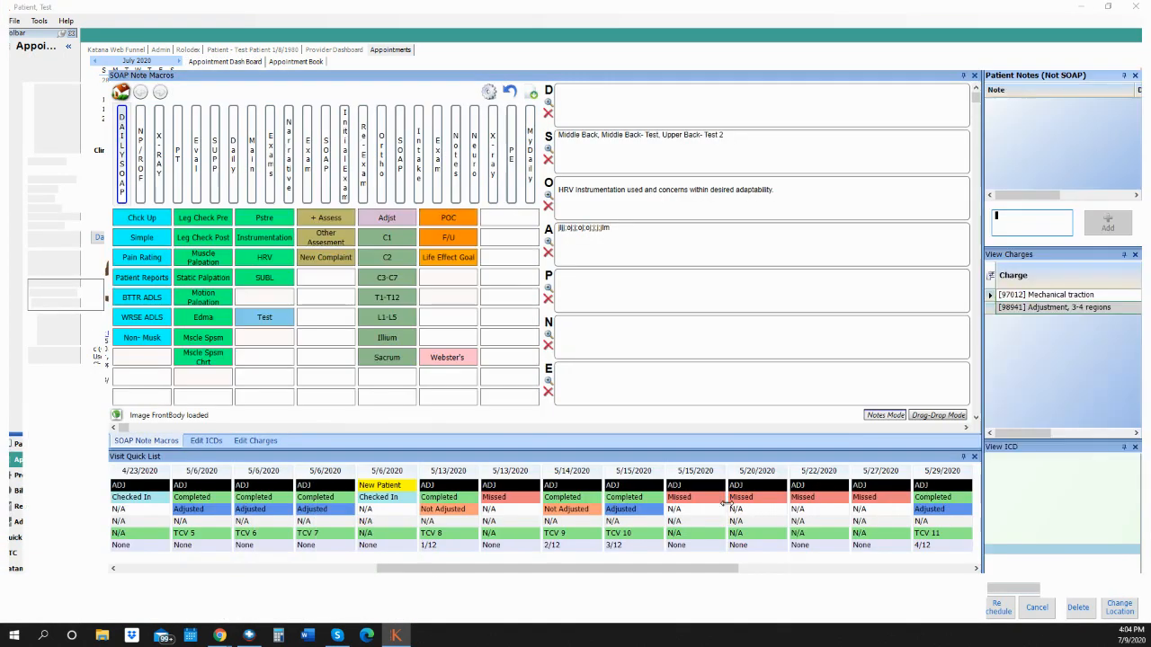
pyautogui.moveTo(698, 516)
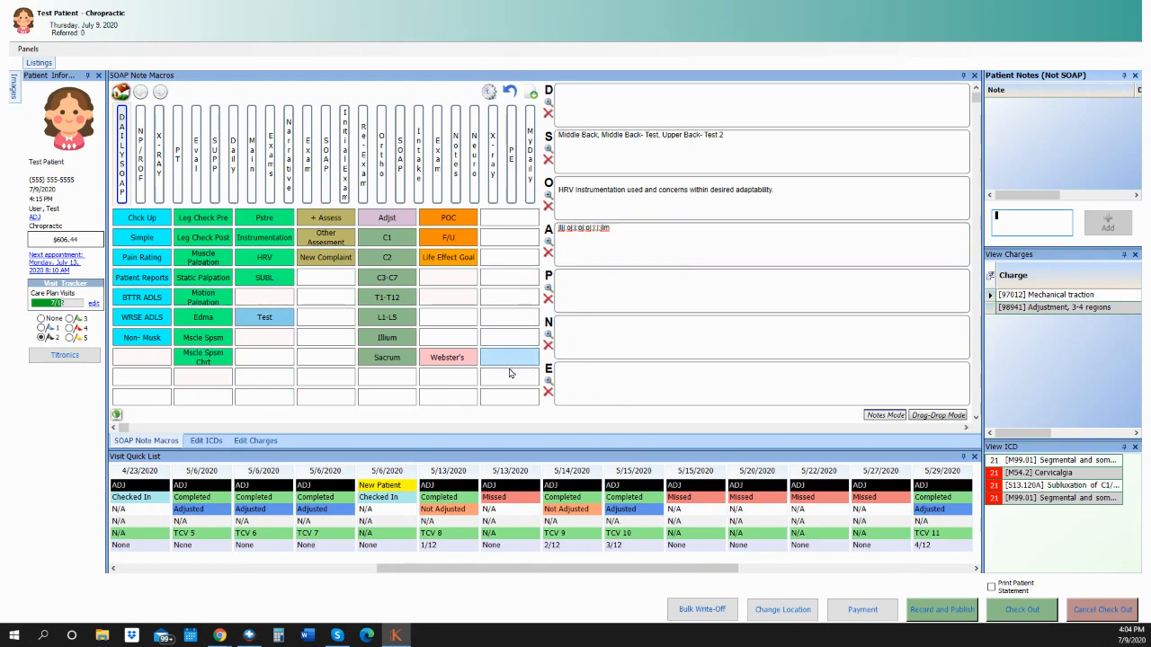
pyautogui.click(244, 440)
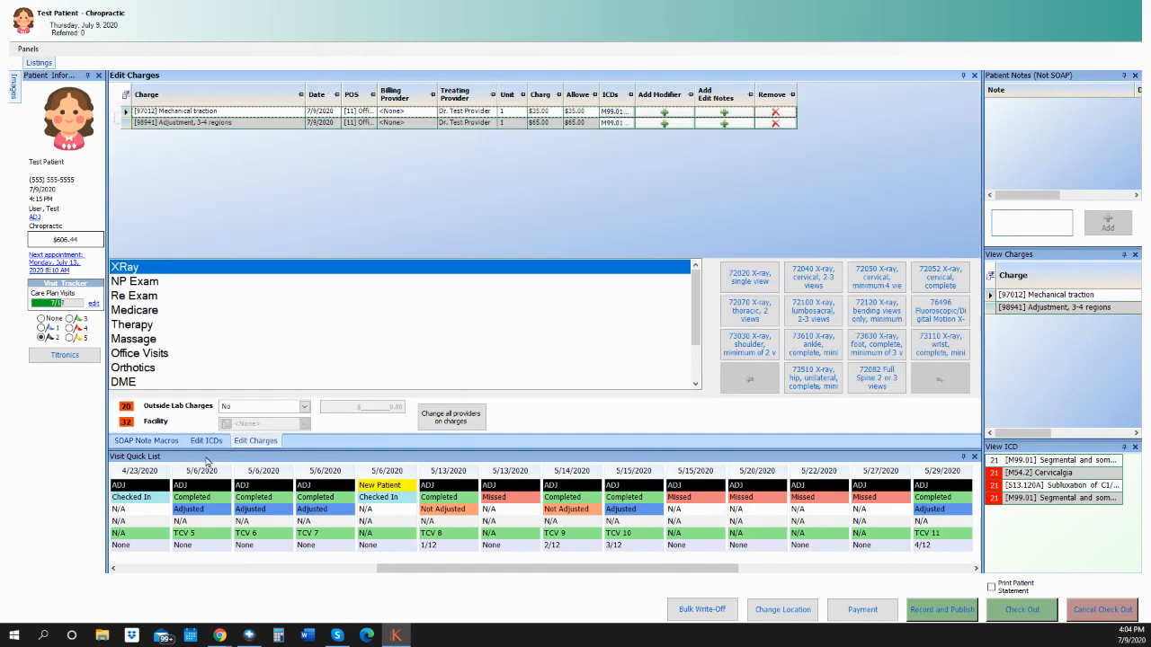
pyautogui.click(206, 441)
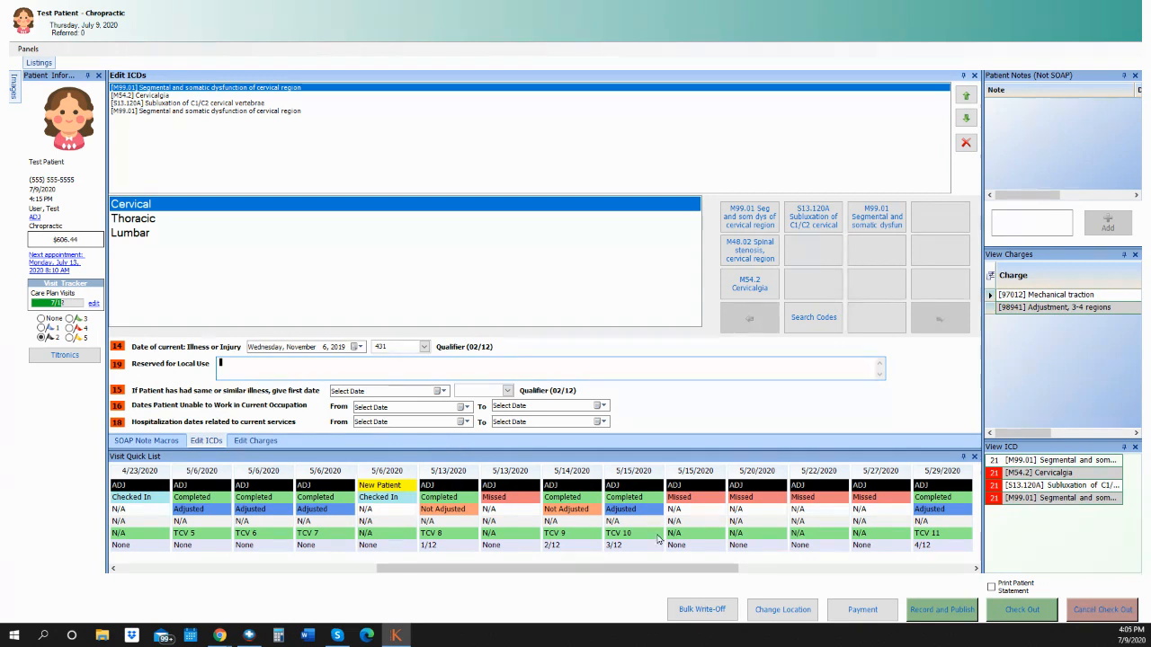
pyautogui.click(1014, 617)
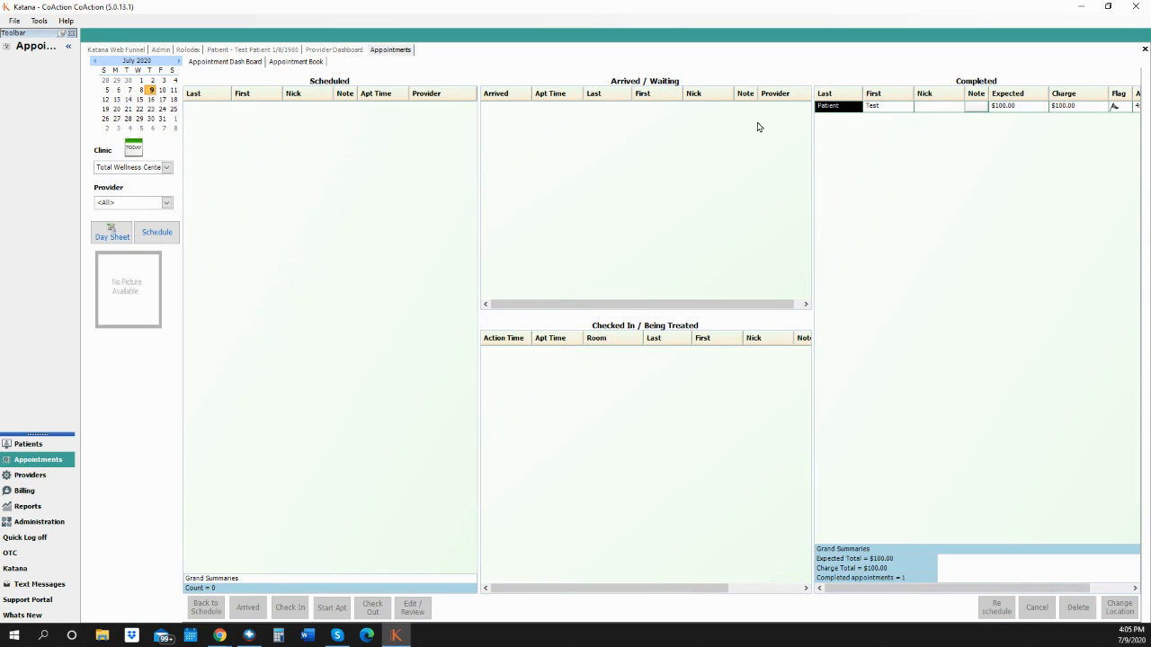
# Search flagged appointments by Range of Days, close the test patient's flagged visit, and search again.
pyautogui.click(41, 477)
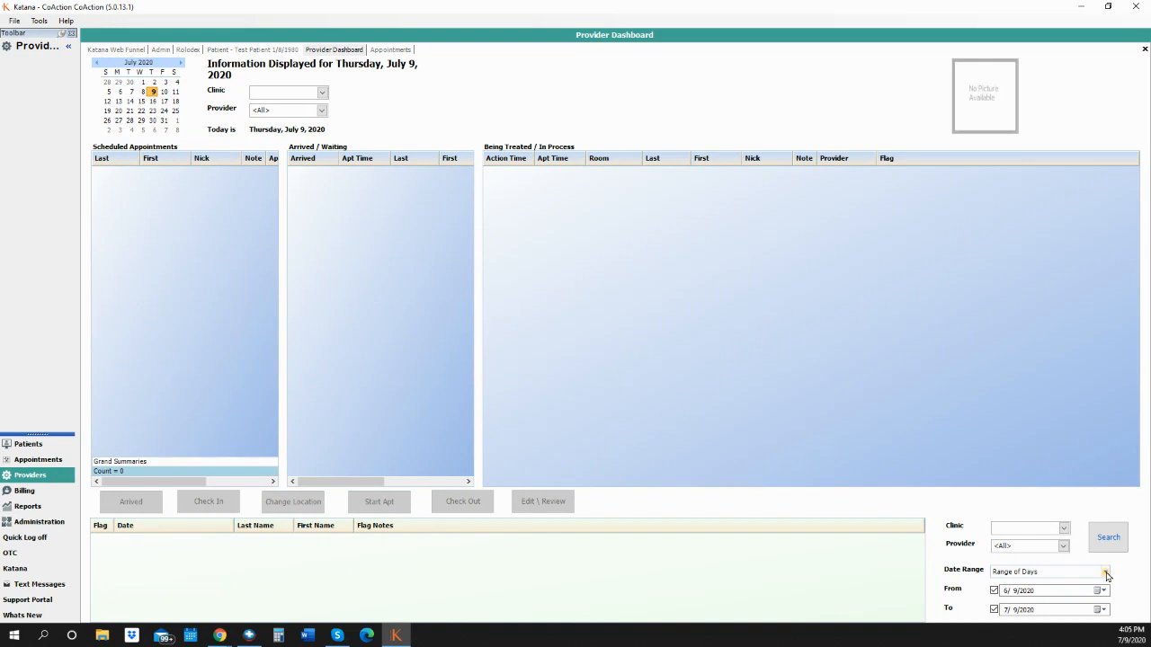
pyautogui.click(1105, 572)
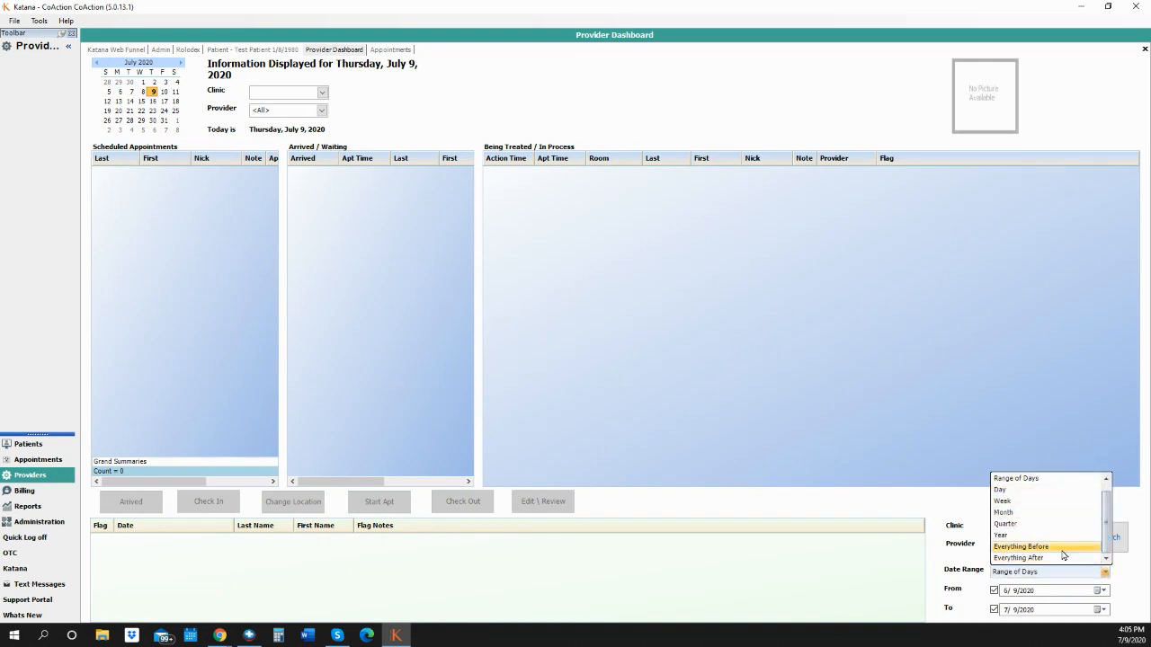
pyautogui.click(1118, 573)
pyautogui.click(1115, 543)
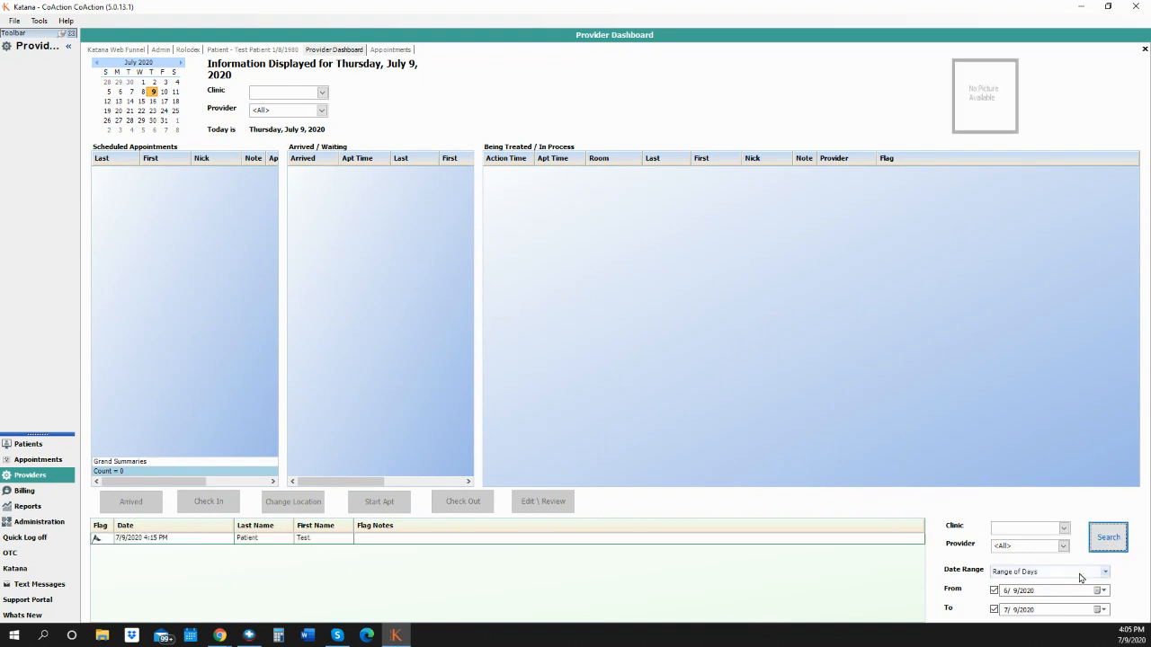
pyautogui.click(455, 540)
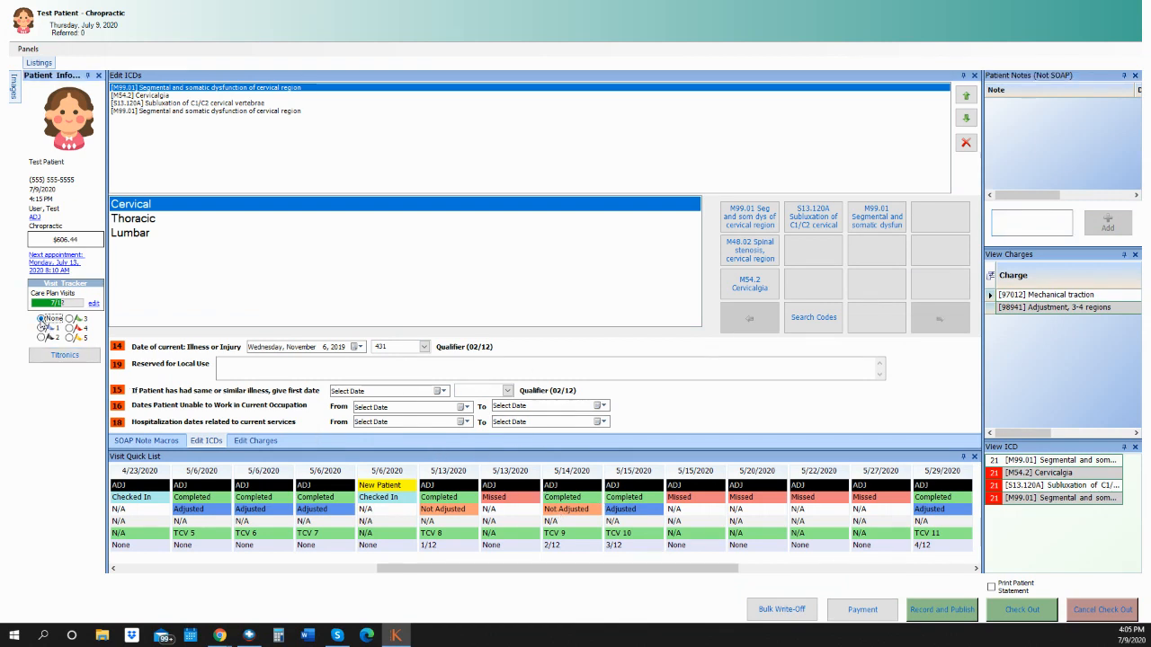
pyautogui.click(1015, 615)
pyautogui.click(1109, 538)
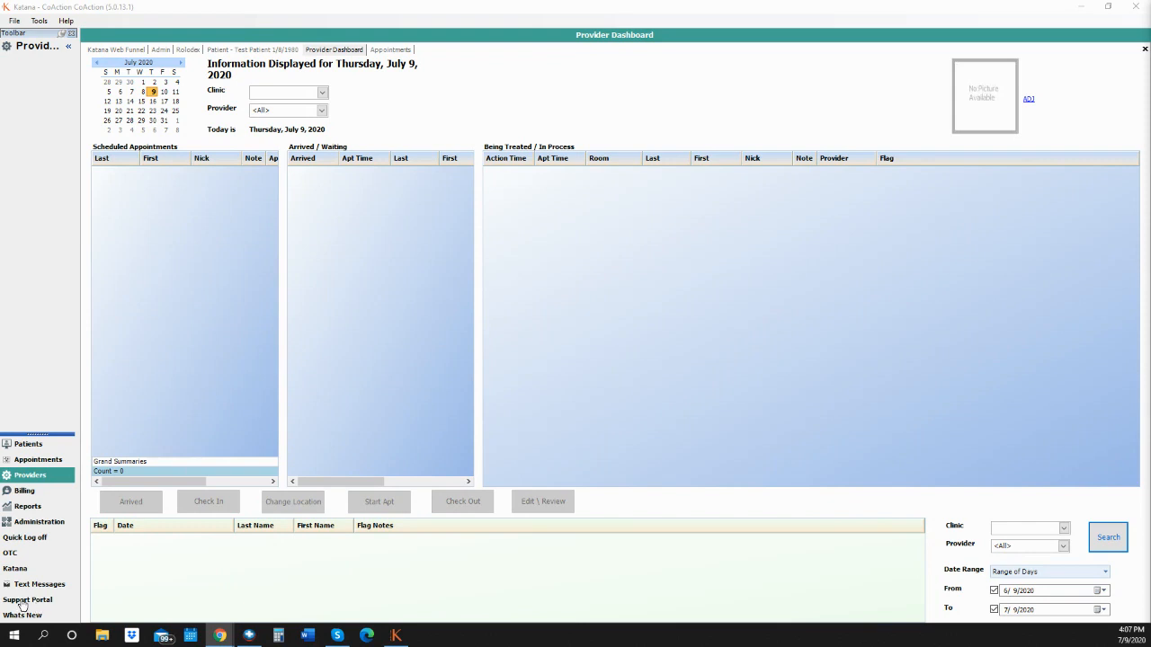
# Open the Katana support portal full-screen and search the help centre for 'CPT'.
pyautogui.click(36, 602)
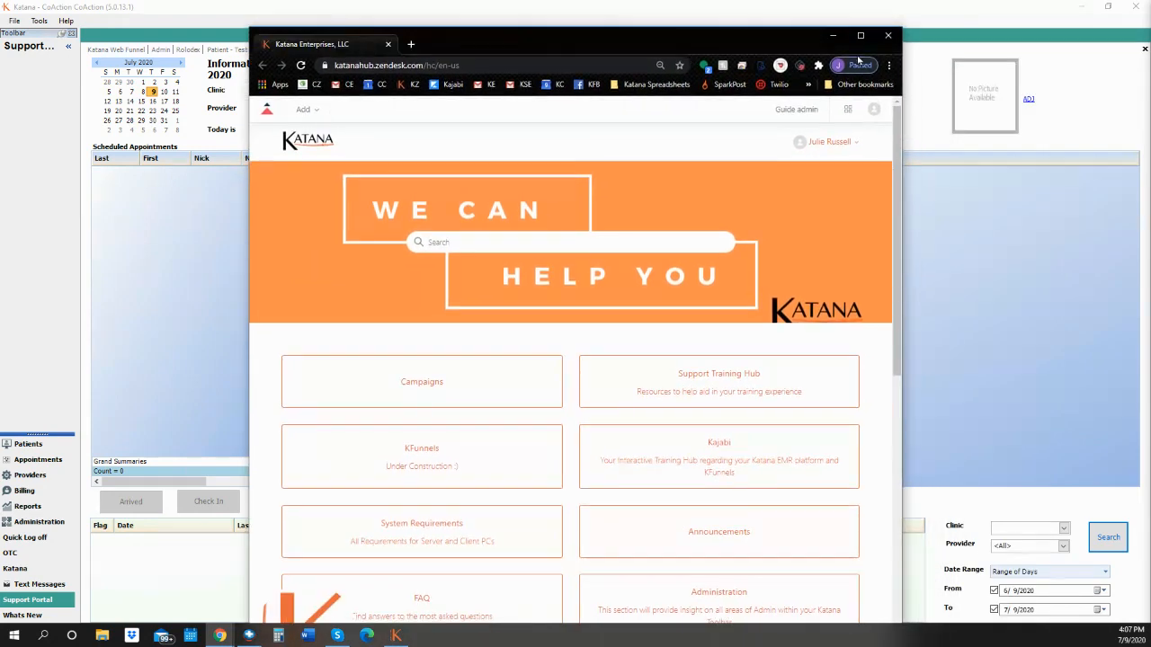
pyautogui.click(860, 35)
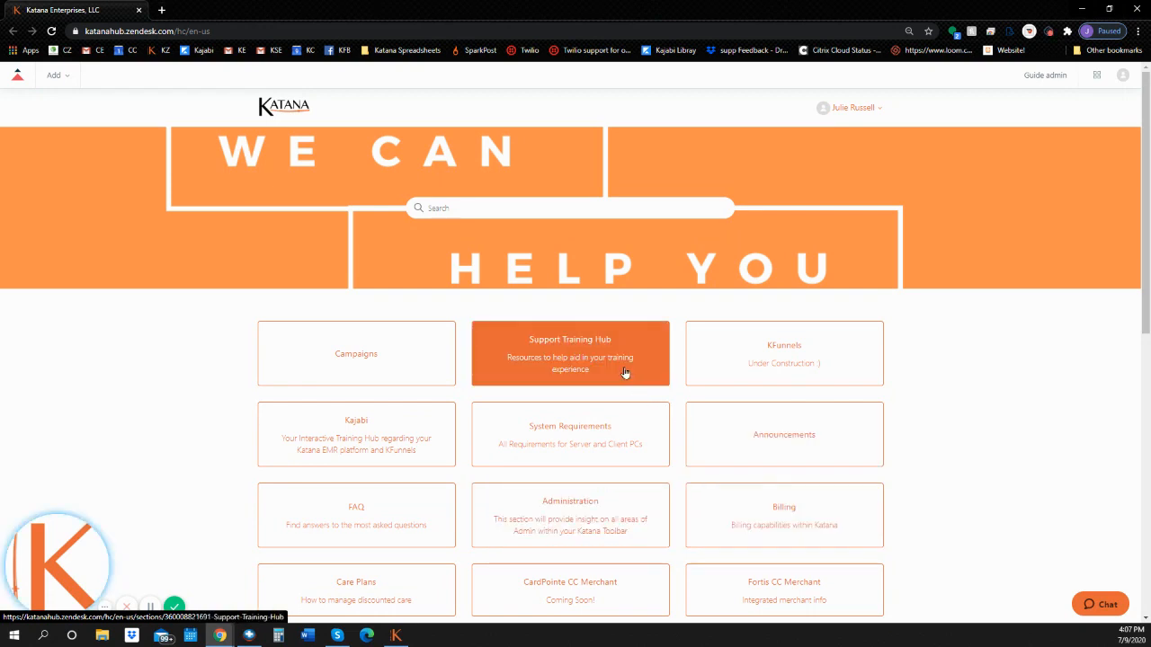
pyautogui.click(470, 208)
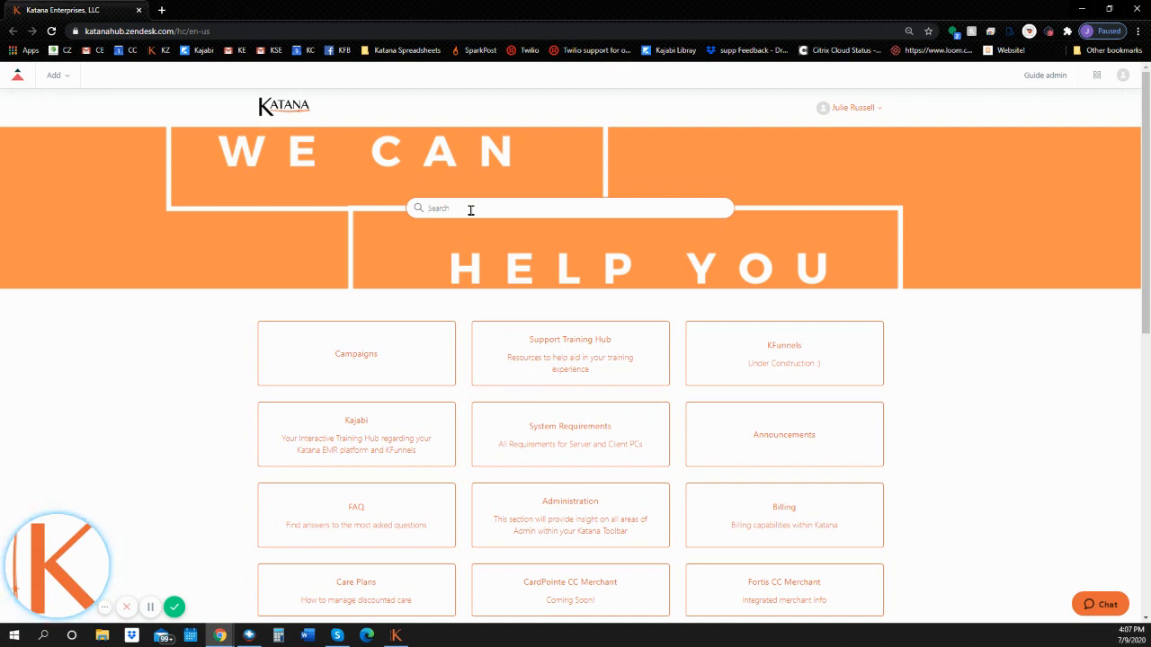
pyautogui.write('c')
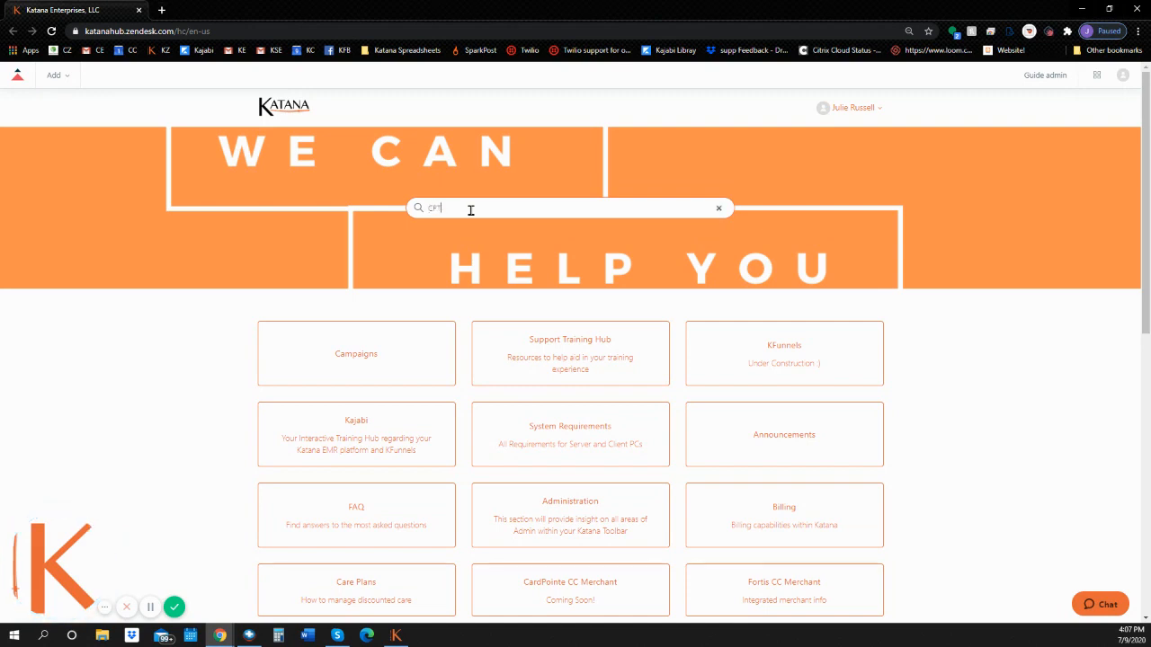
pyautogui.press('Return')
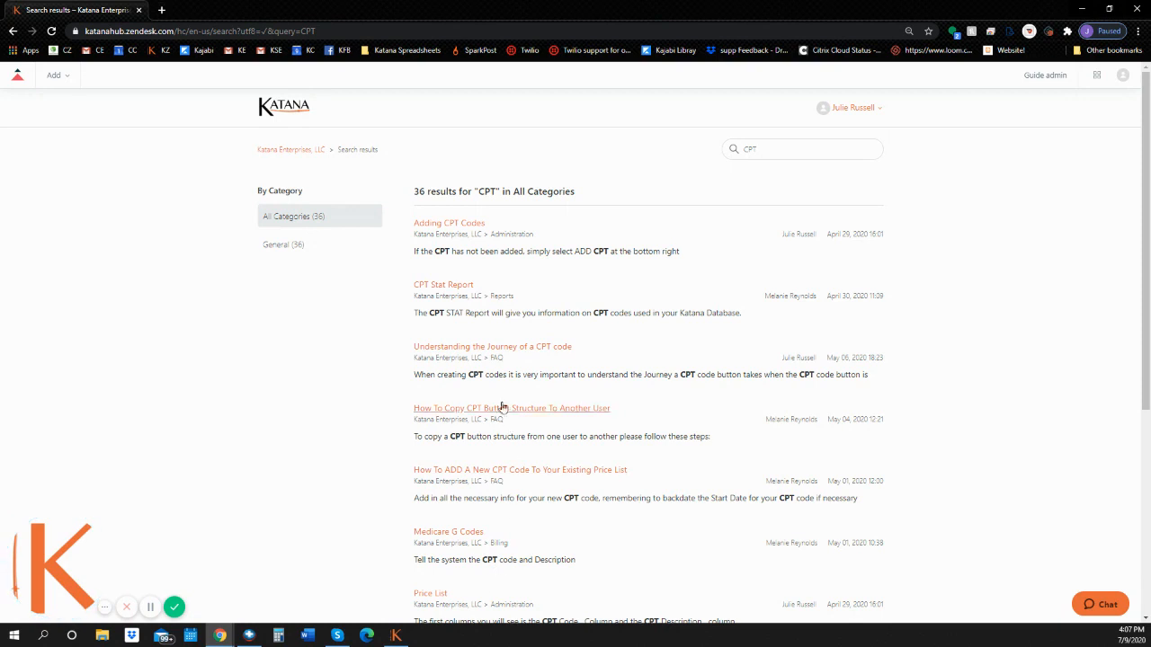
# Read through the CPT Stat Report article, then go back to results and the help-centre home.
pyautogui.click(453, 288)
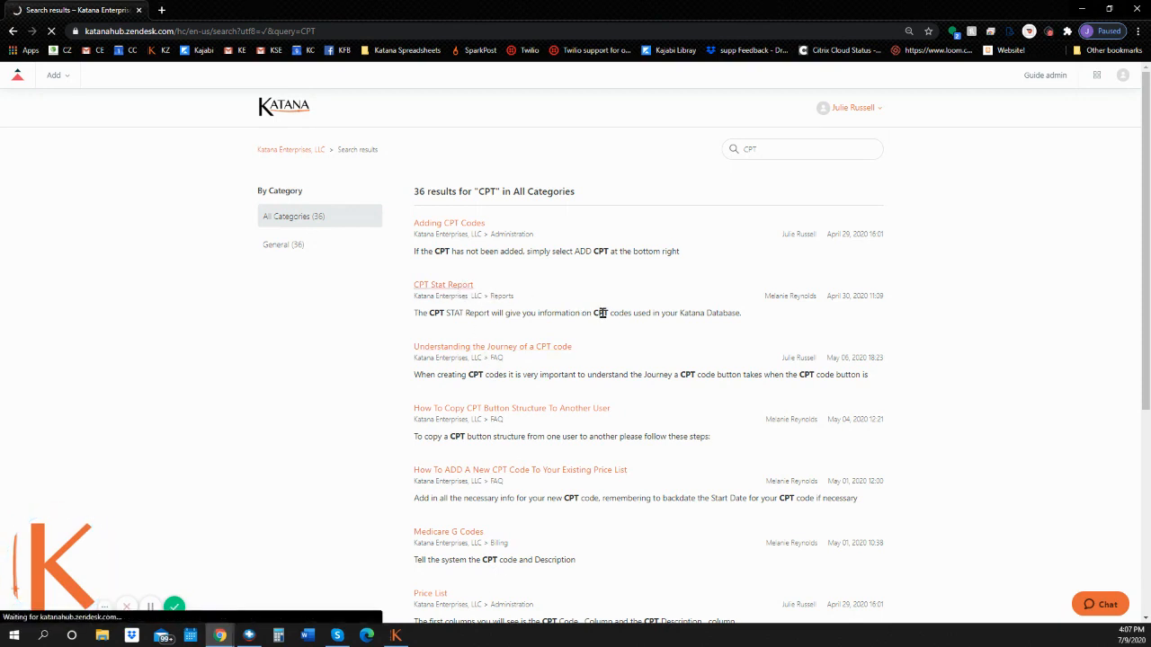
pyautogui.scroll(-5, 578, 403)
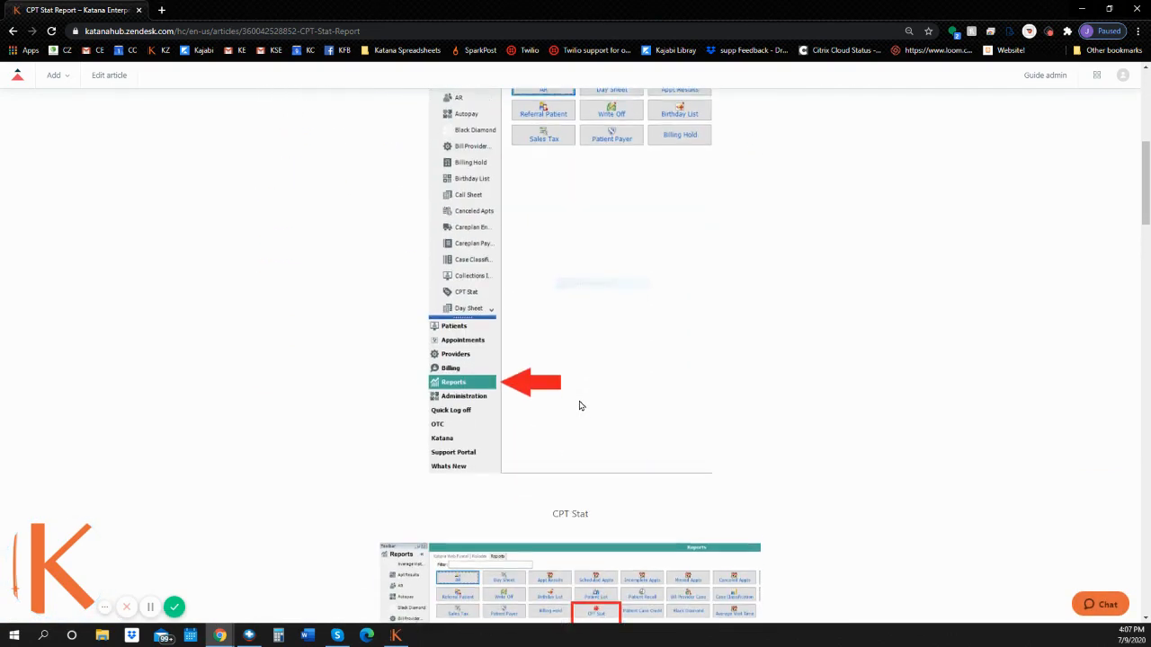
pyautogui.scroll(-5, 579, 407)
pyautogui.scroll(5, 496, 401)
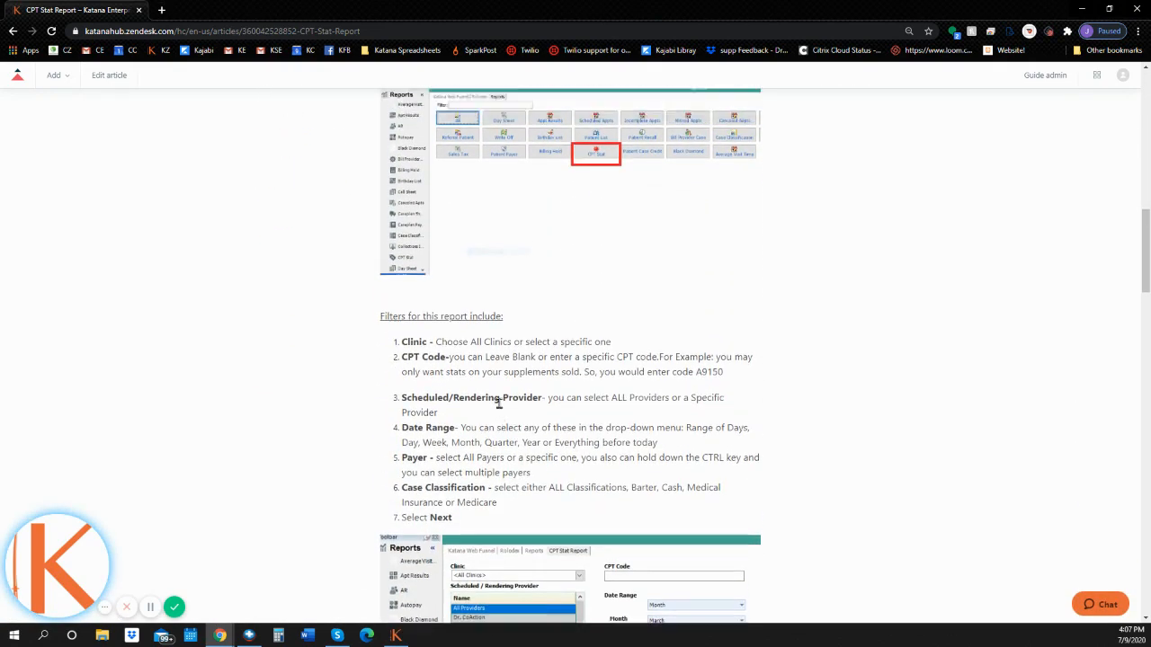
pyautogui.scroll(10, 500, 417)
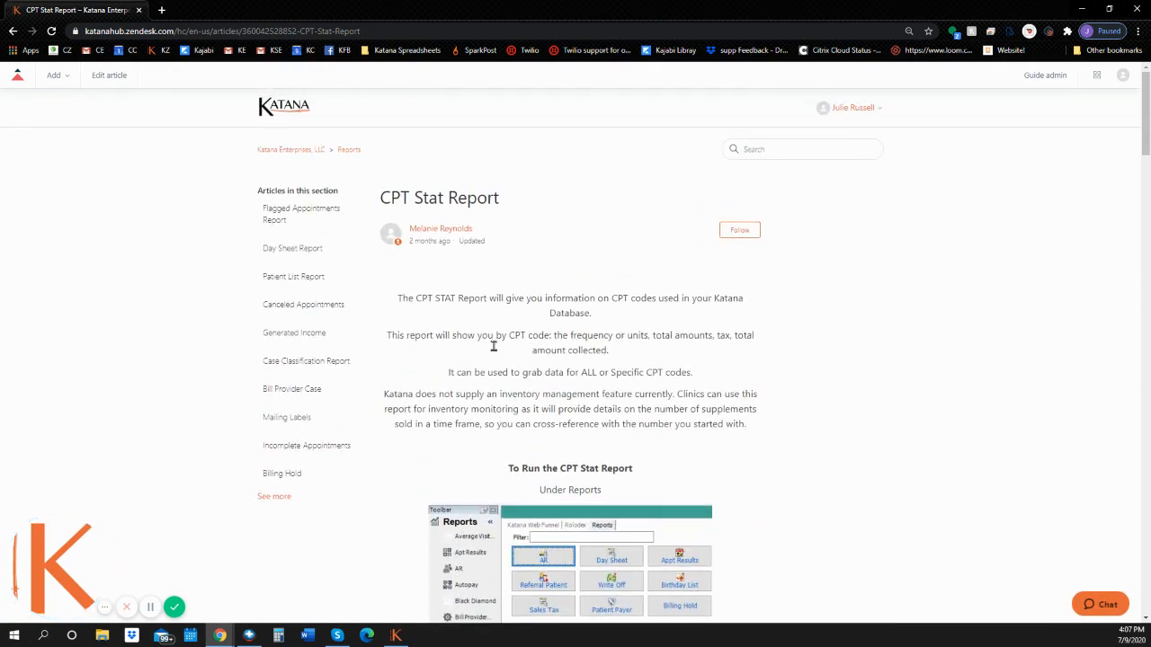
pyautogui.click(13, 31)
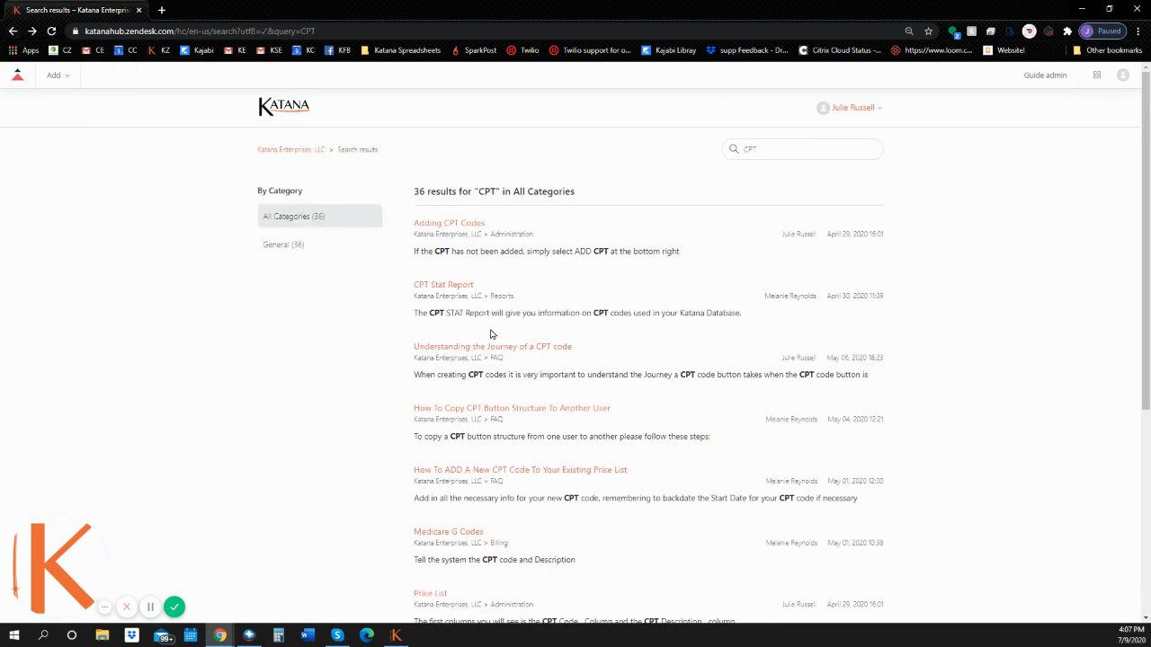
pyautogui.click(18, 74)
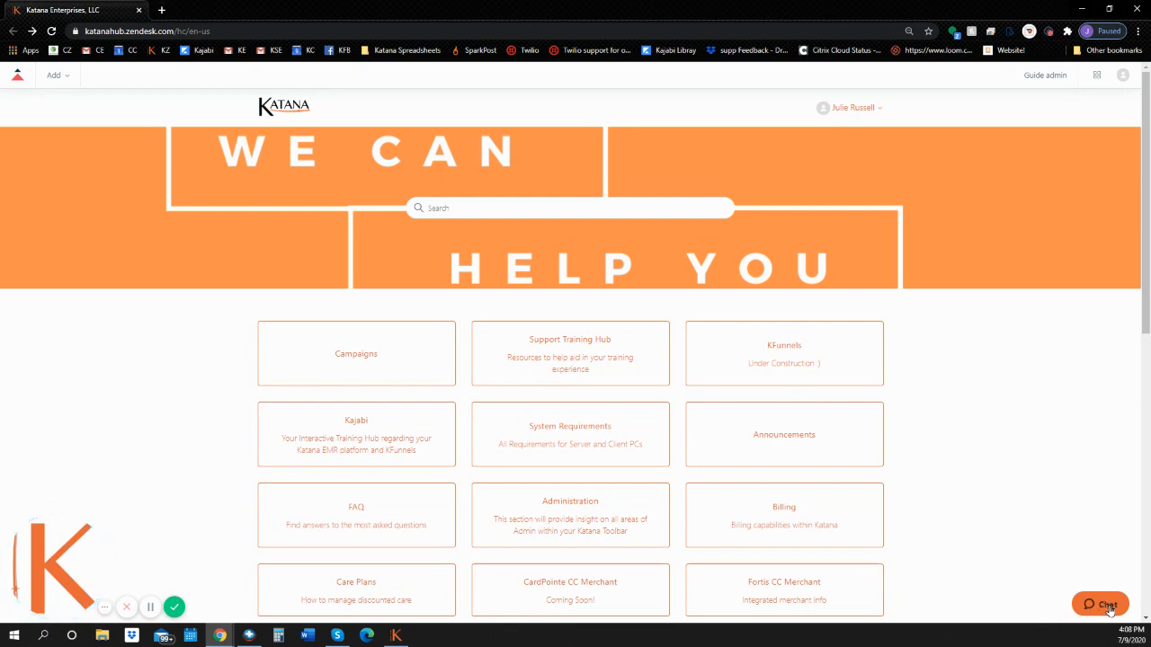
# Fill in the chat request form's name, e-mail and message 'Test Me', and start the chat.
pyautogui.click(1105, 606)
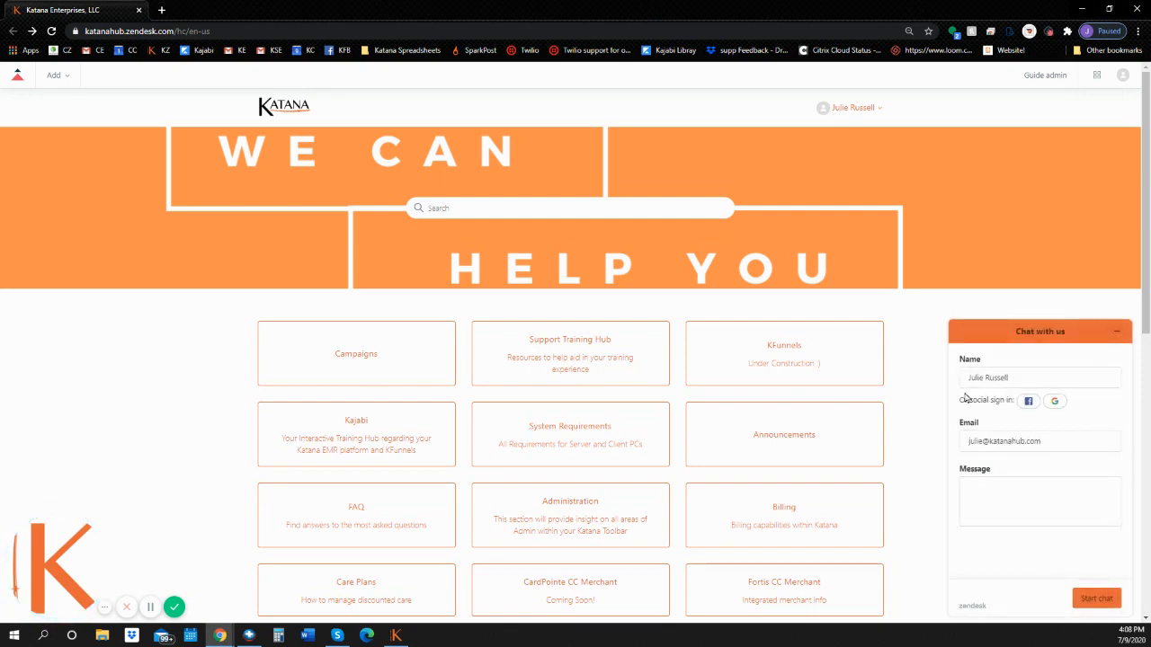
pyautogui.click(972, 378)
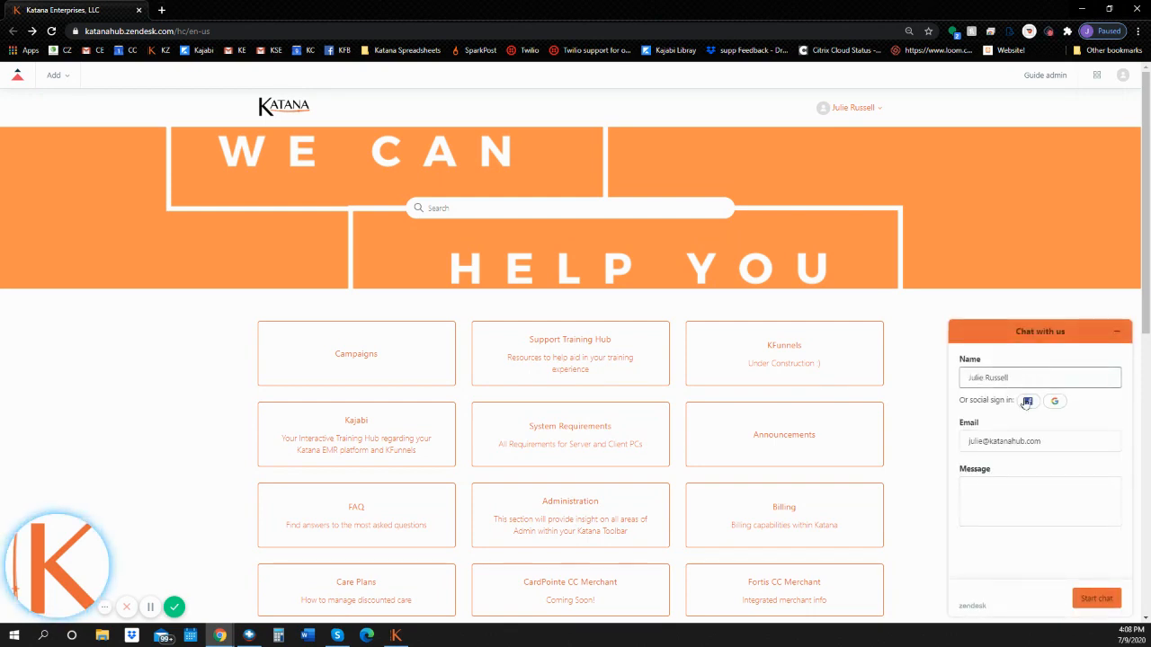
pyautogui.click(990, 439)
pyautogui.click(1016, 487)
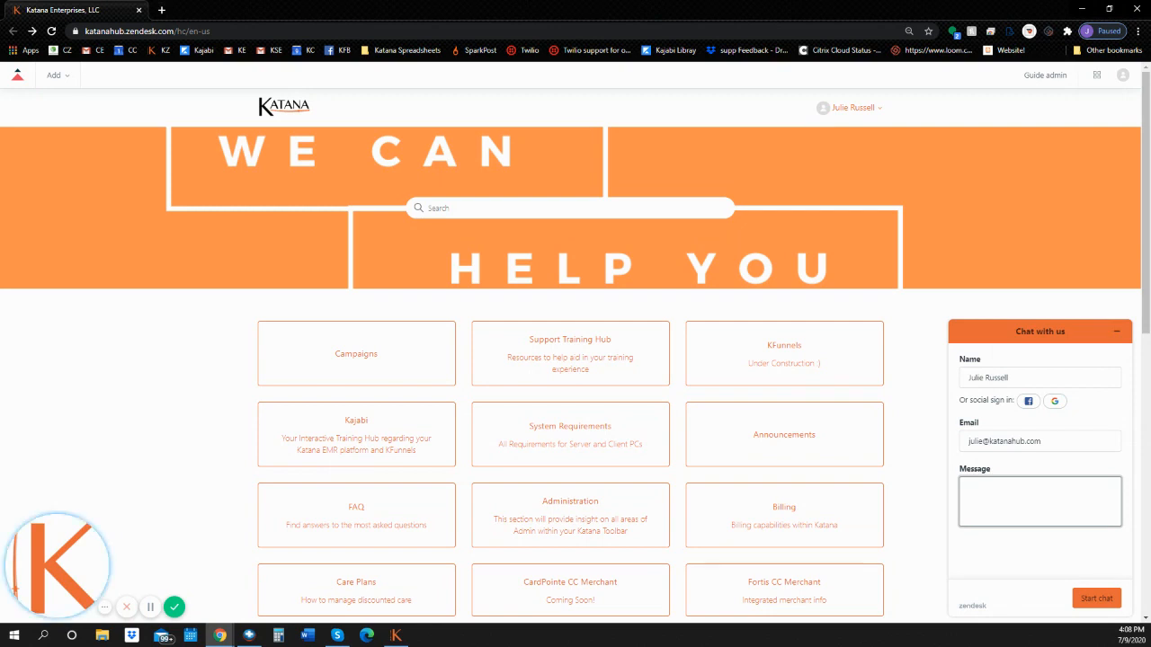
pyautogui.click(151, 617)
pyautogui.click(981, 483)
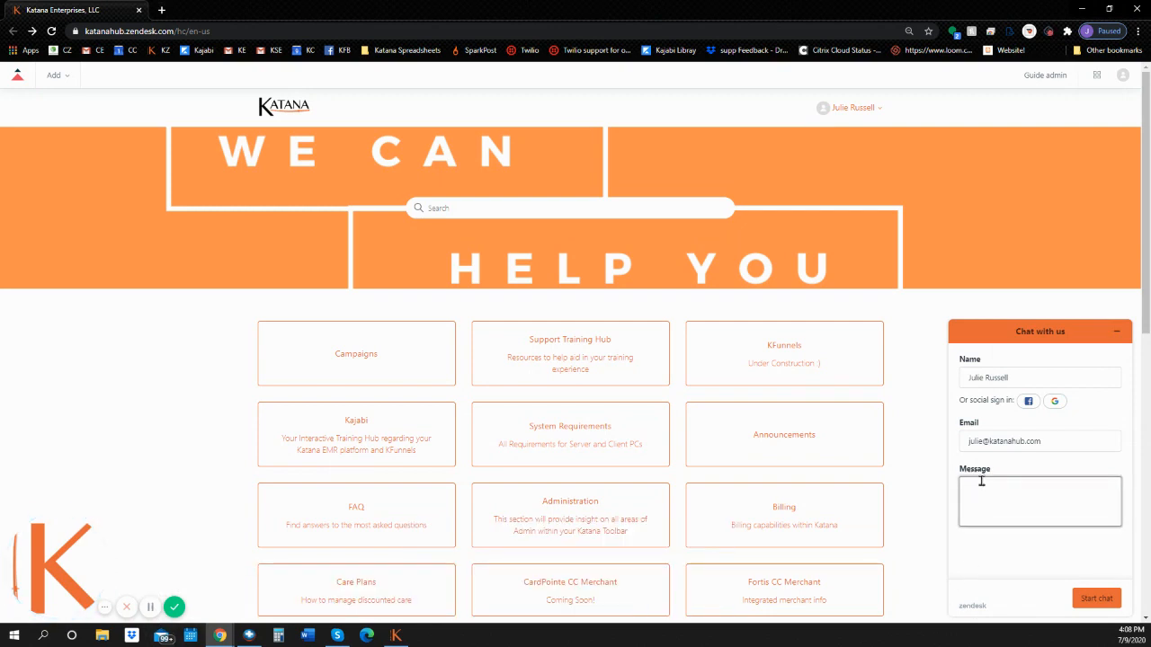
pyautogui.write('T')
pyautogui.write('est M')
pyautogui.write('e')
pyautogui.click(1095, 600)
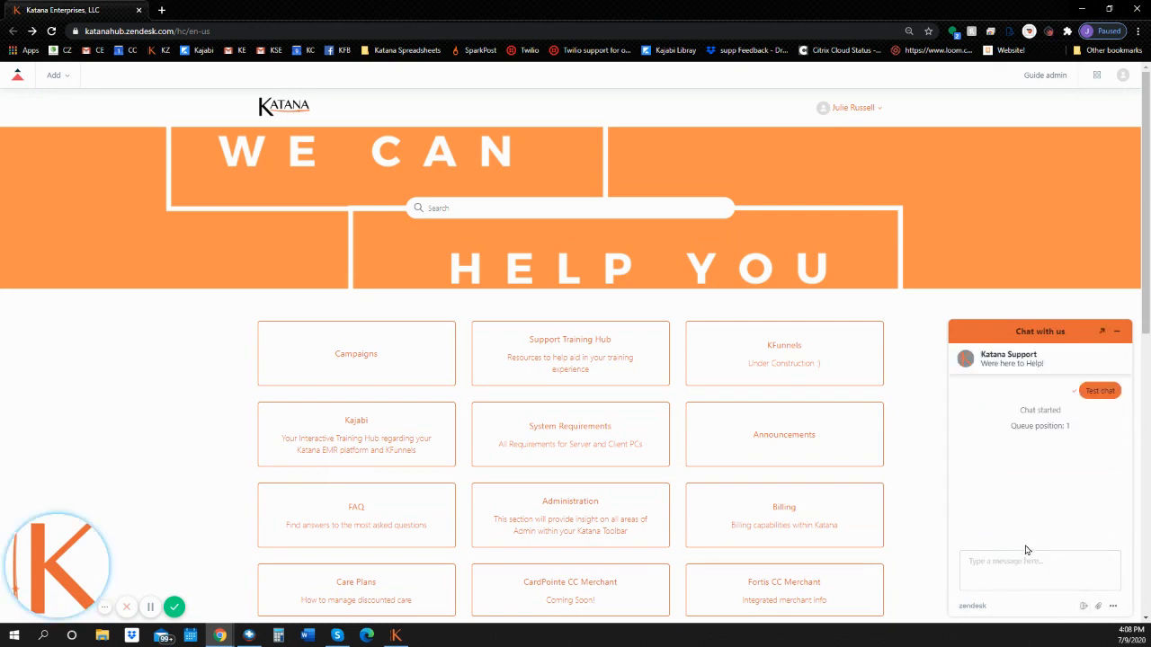
pyautogui.click(1014, 573)
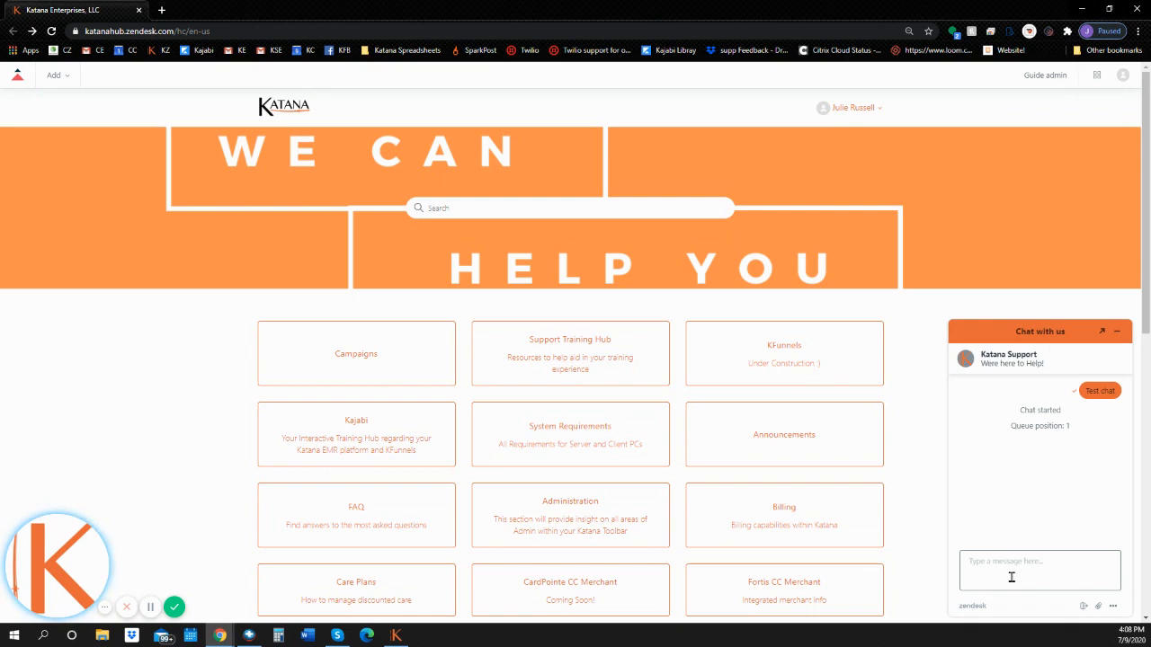